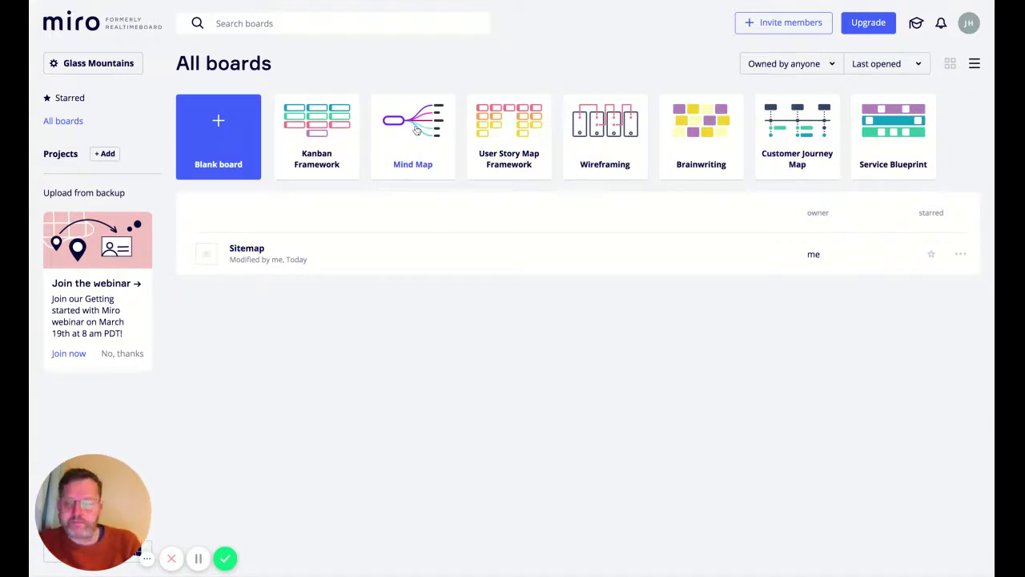
Create a new blank board and clear its default title.
click(237, 133)
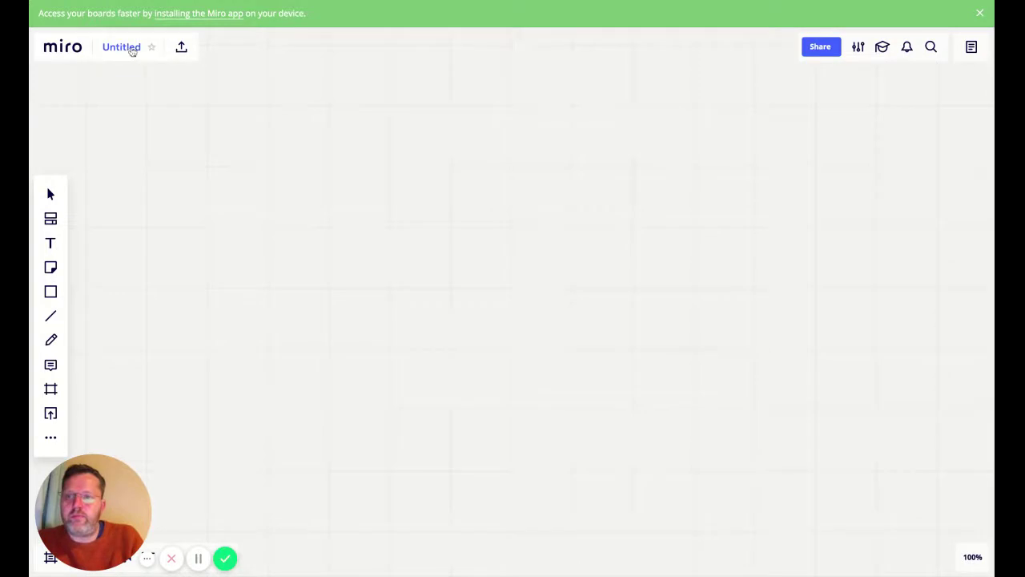
click(132, 50)
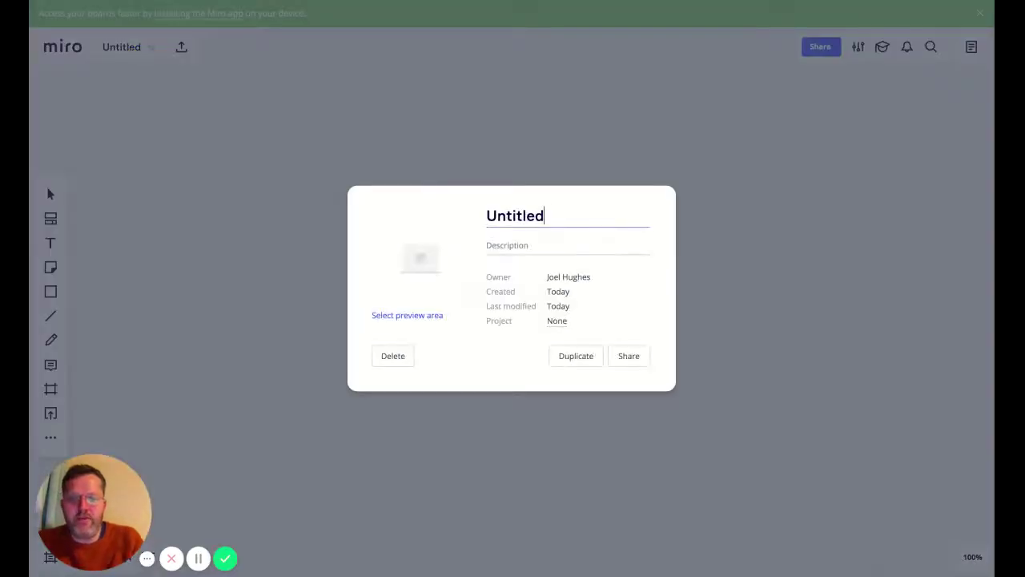
key(BackSpace)
key(BackSpace)
key(BackSpace)
key(BackSpace)
key(BackSpace)
key(BackSpace)
key(BackSpace)
key(BackSpace)
text(SItemap)
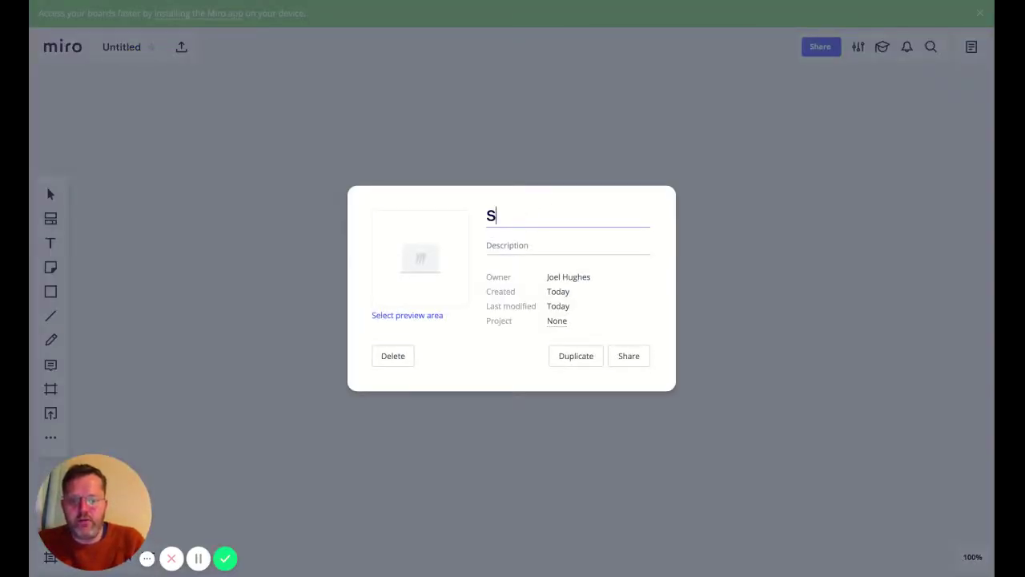
key(BackSpace)
key(BackSpace)
key(BackSpace)
key(BackSpace)
key(BackSpace)
key(BackSpace)
key(BackSpace)
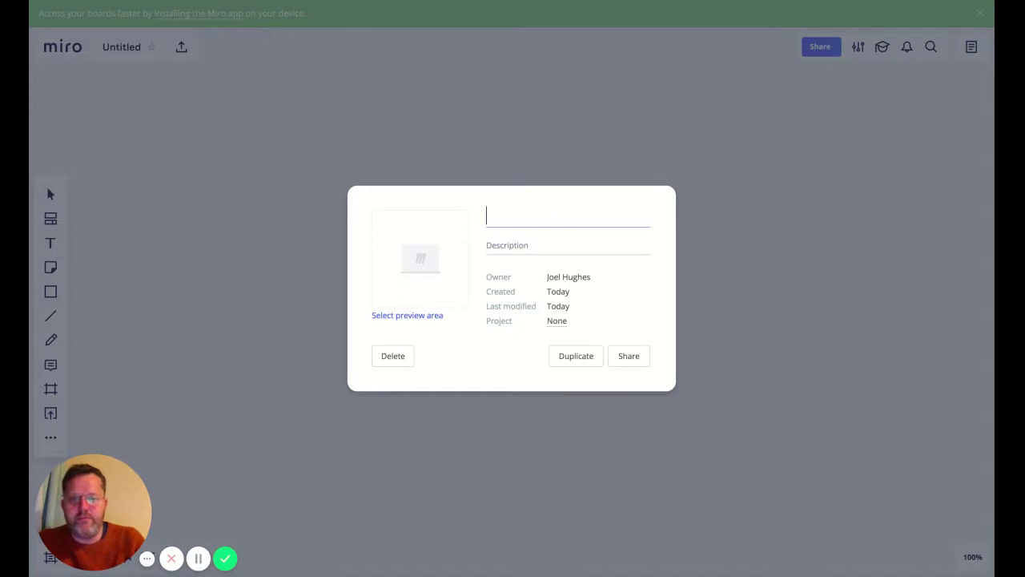
text(item)
key(BackSpace)
key(BackSpace)
key(BackSpace)
key(BackSpace)
Name the board "Sitemap 2" and close its details.
text(S)
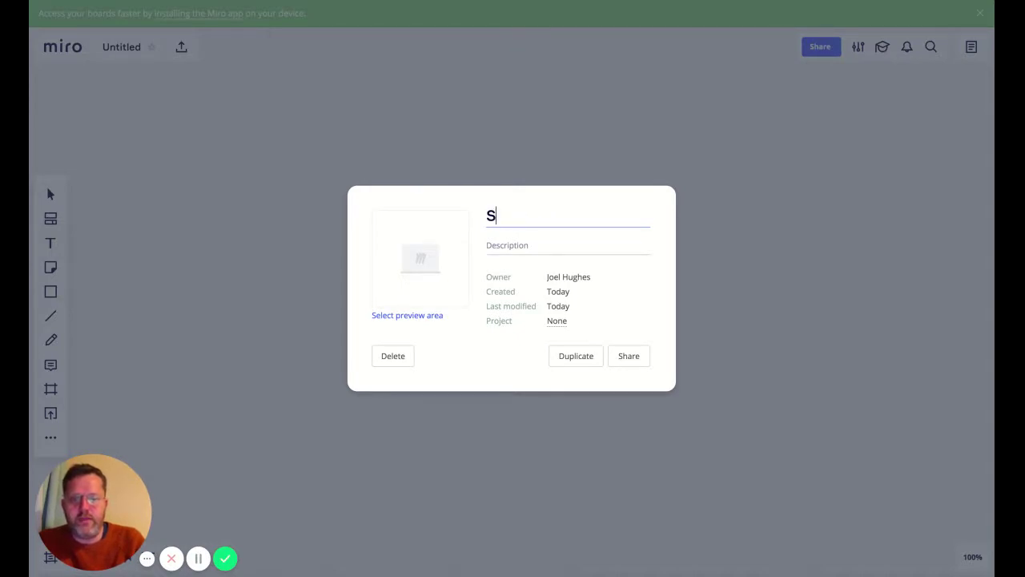
text(itemap 2)
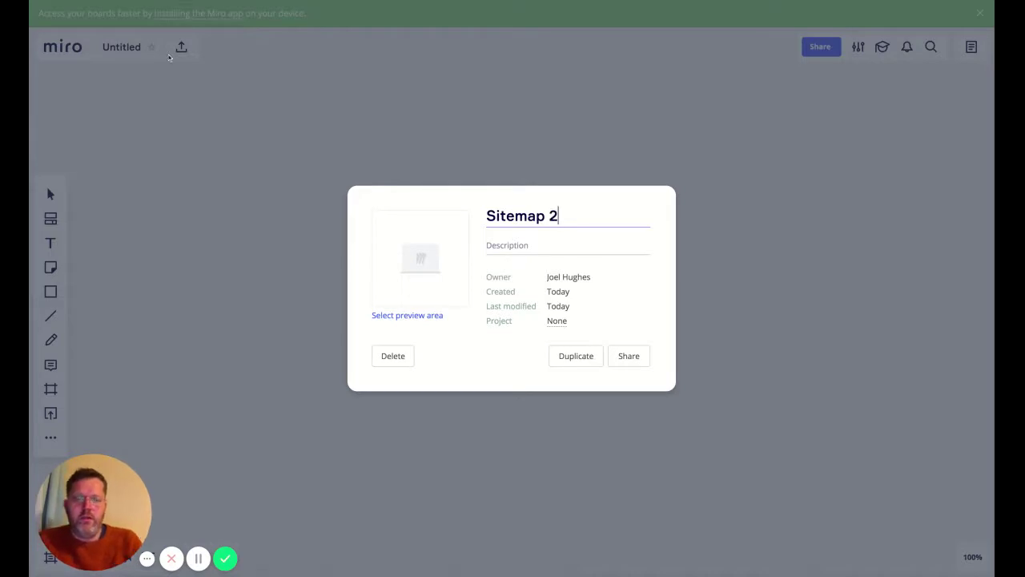
click(270, 74)
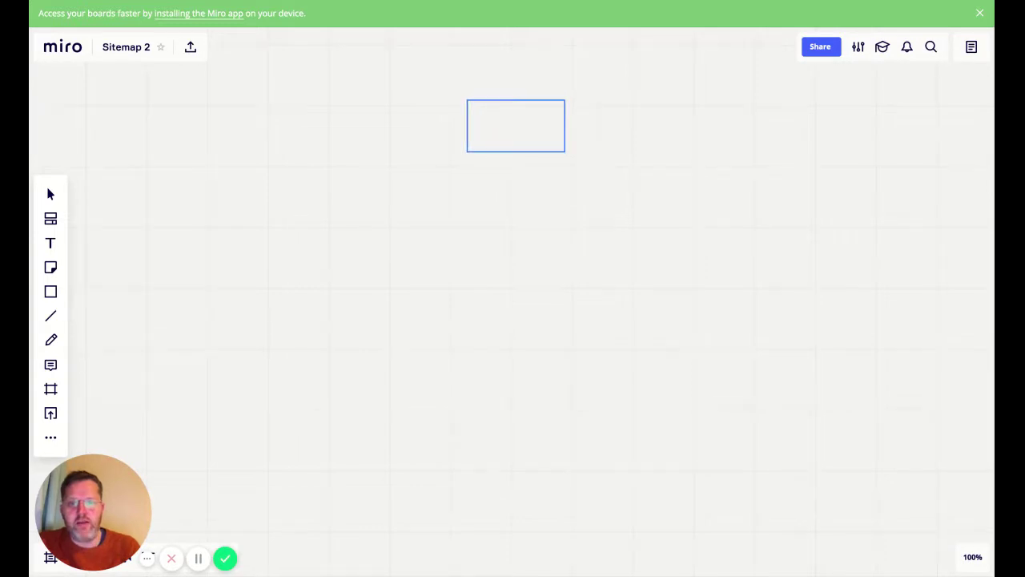
Add a rectangle near the top centre of the board with a yellow fill and no border.
click(516, 125)
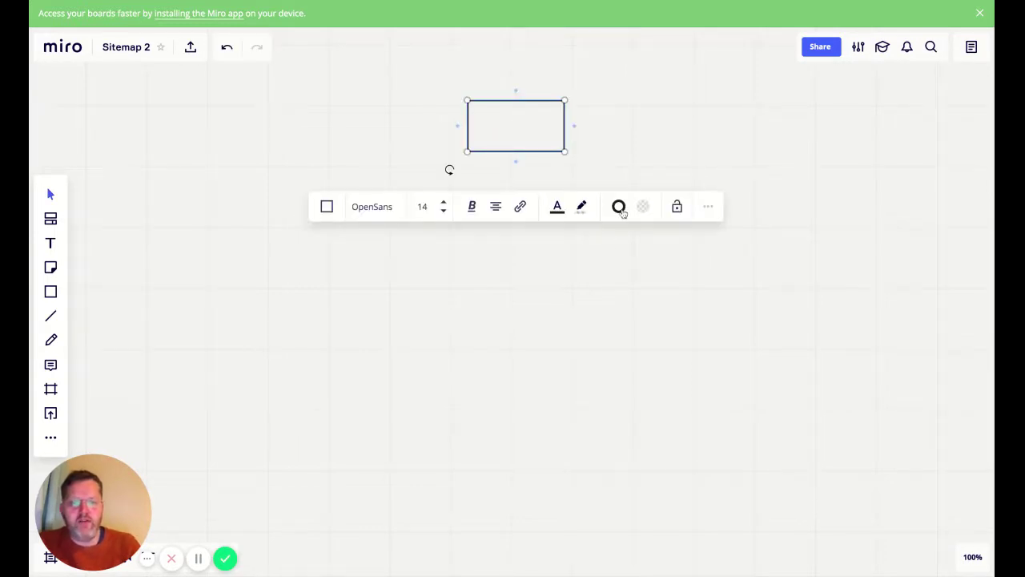
click(643, 210)
click(655, 275)
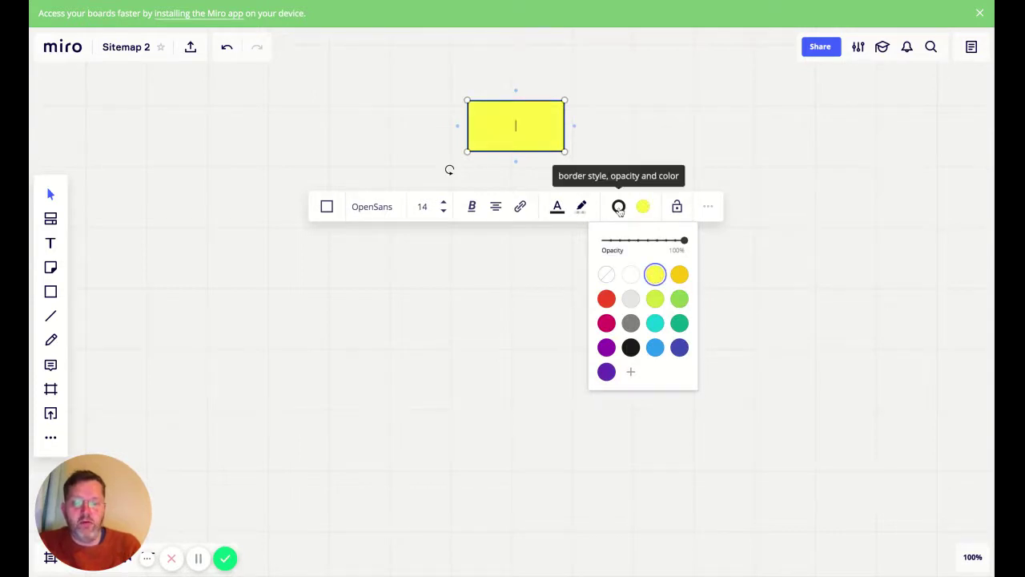
click(619, 208)
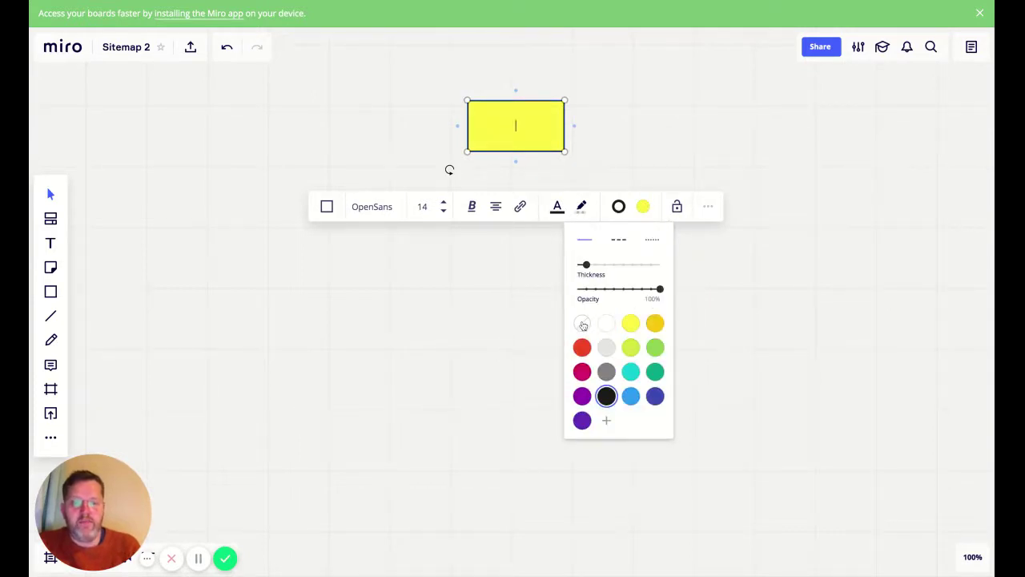
click(582, 324)
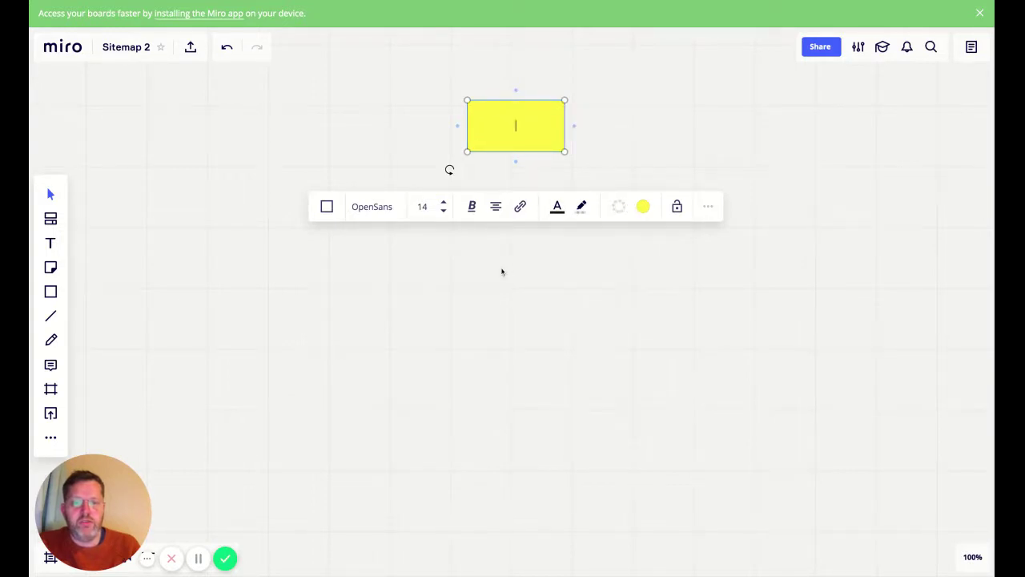
click(611, 133)
click(544, 133)
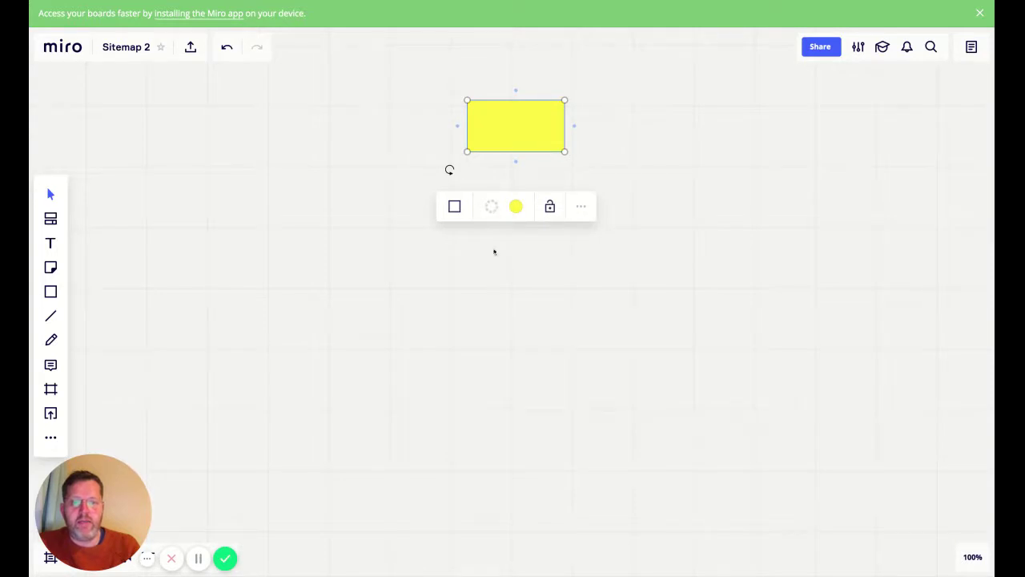
click(495, 286)
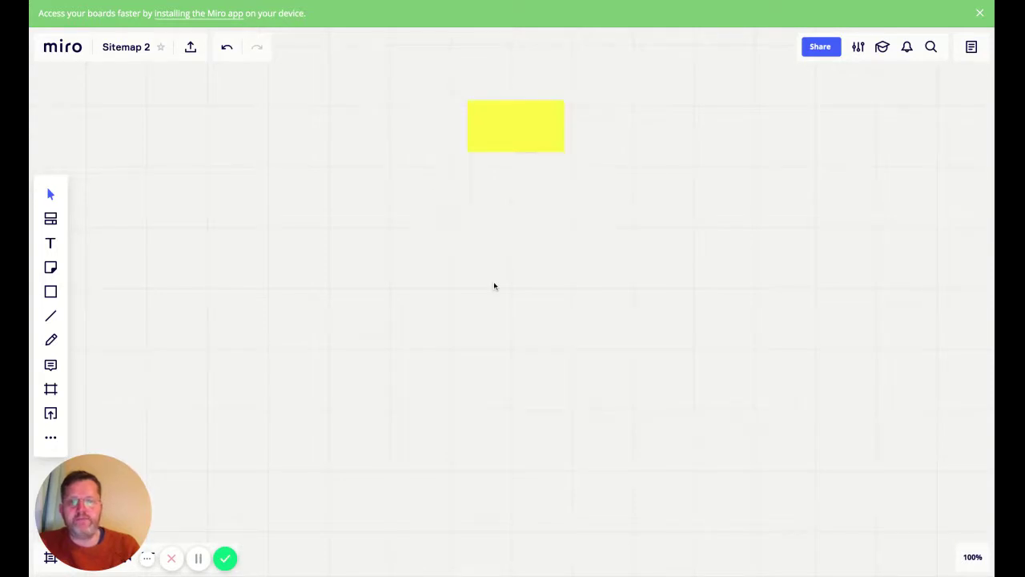
Try labelling the yellow rectangle "Home" and replace that label with "/".
click(519, 136)
click(519, 137)
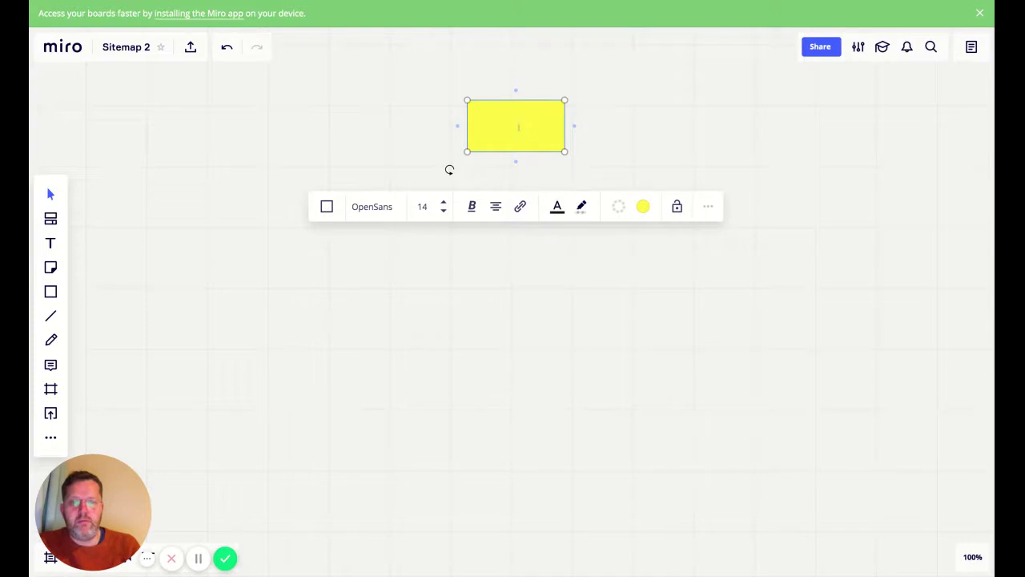
text(Home)
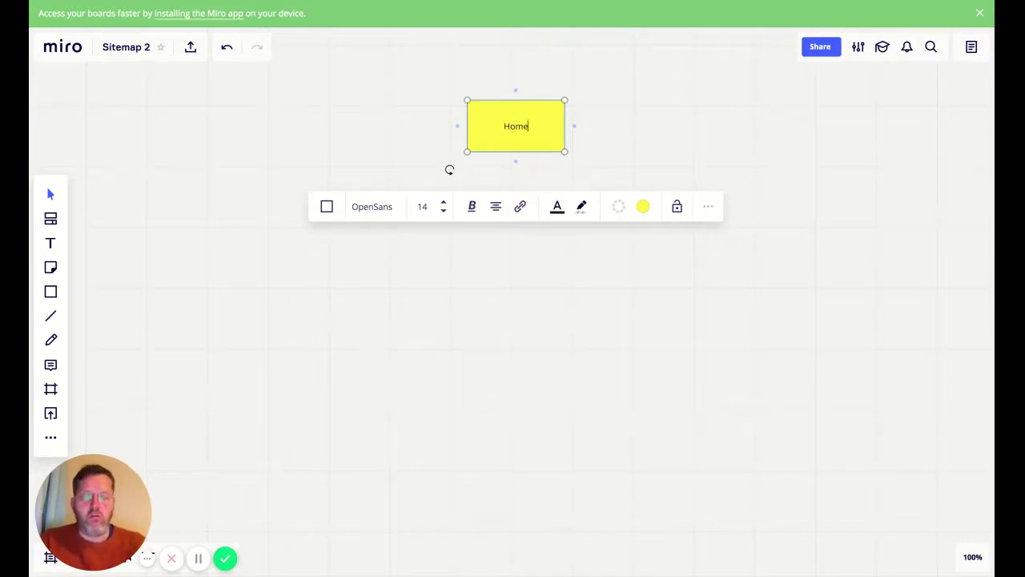
key(BackSpace)
key(BackSpace)
key(BackSpace)
key(BackSpace)
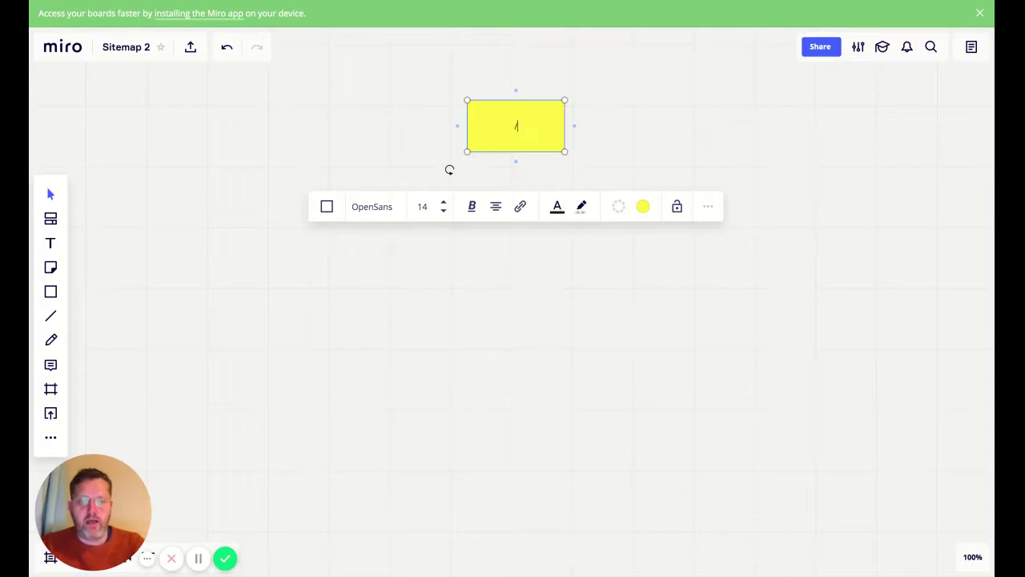
key(Escape)
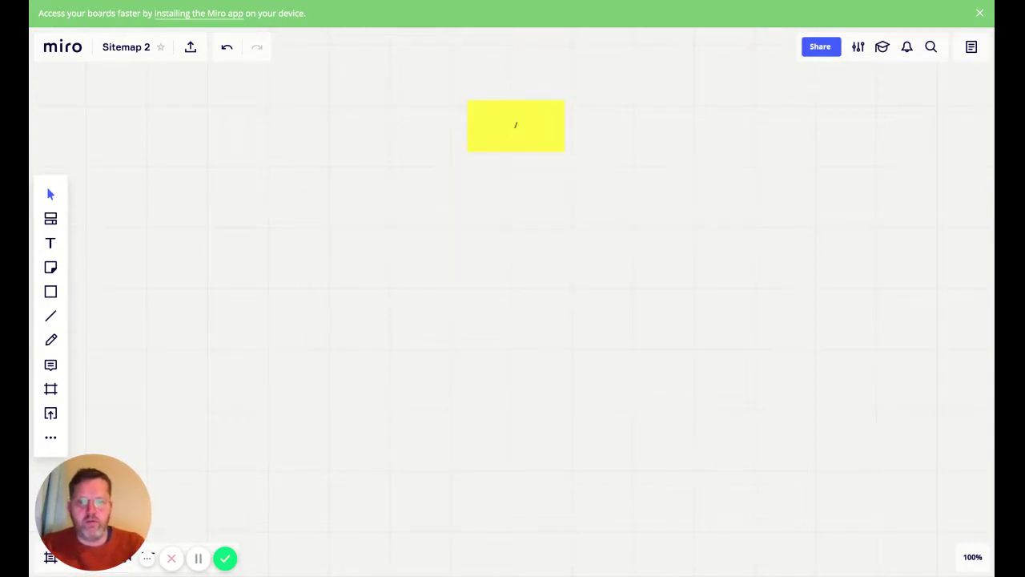
Change the yellow rectangle's label to "Home".
double_click(518, 126)
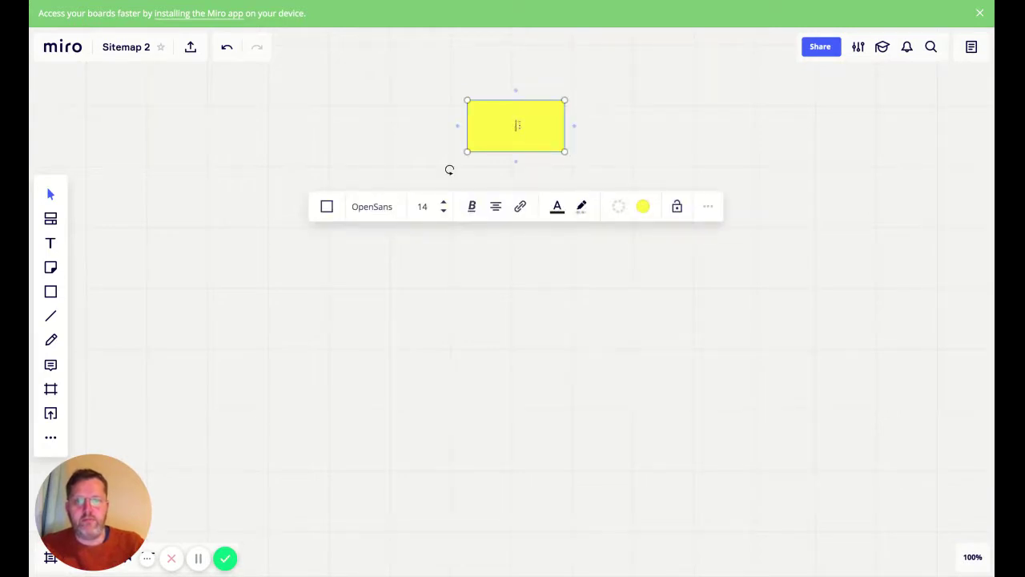
text(Home)
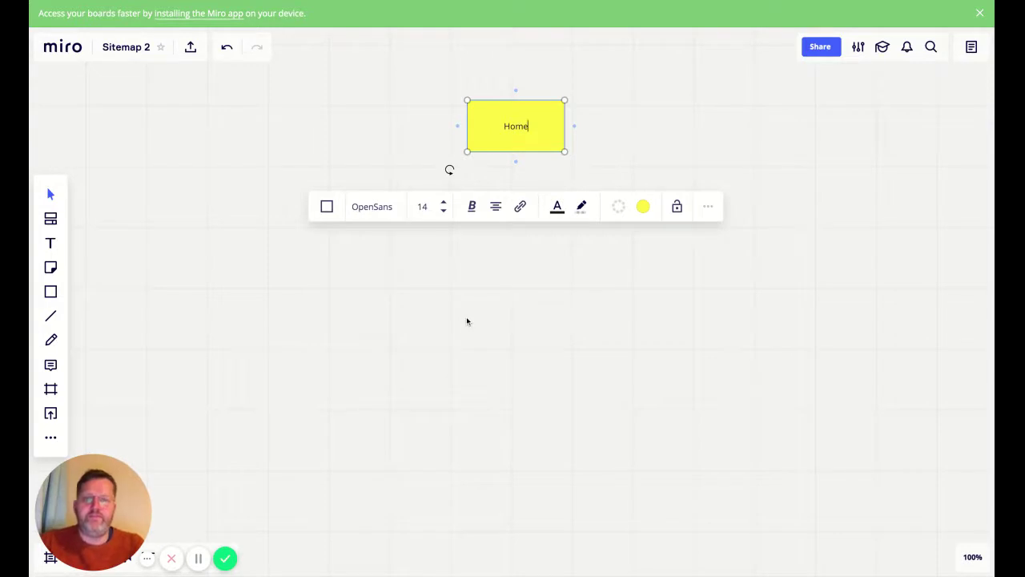
click(468, 321)
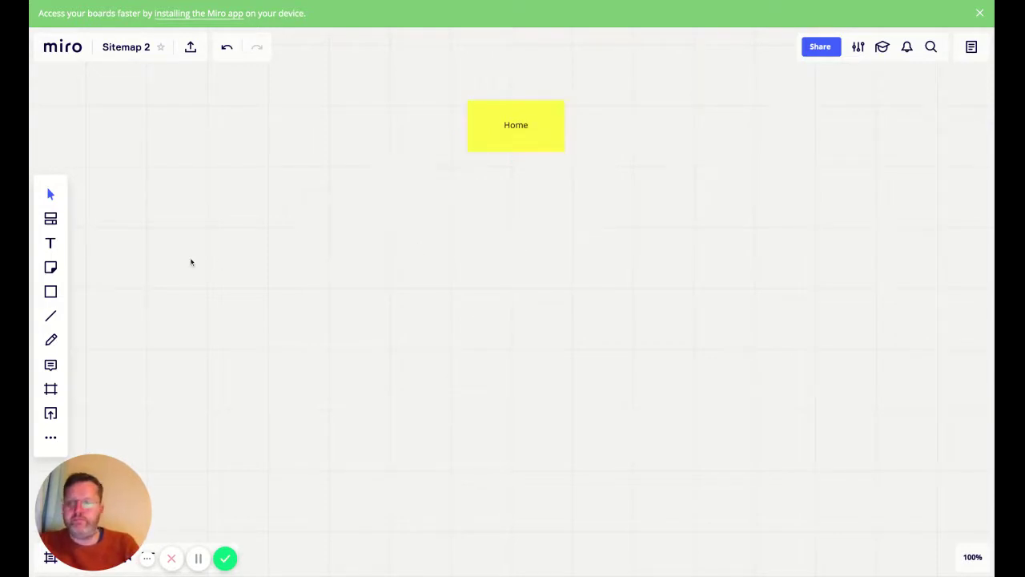
Duplicate the Home box and place the copy well below and to the left of the original.
click(558, 143)
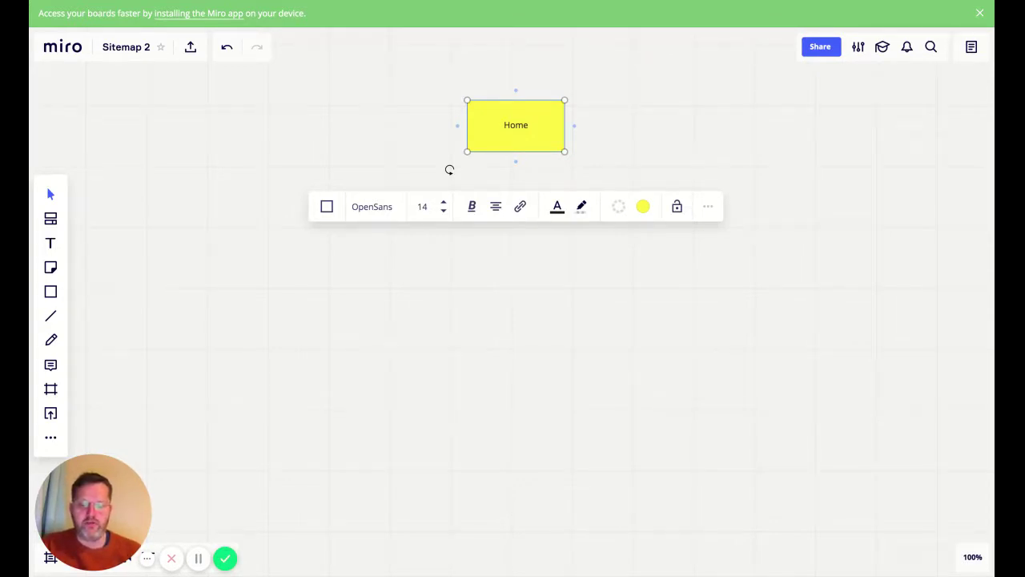
key(ctrl+d)
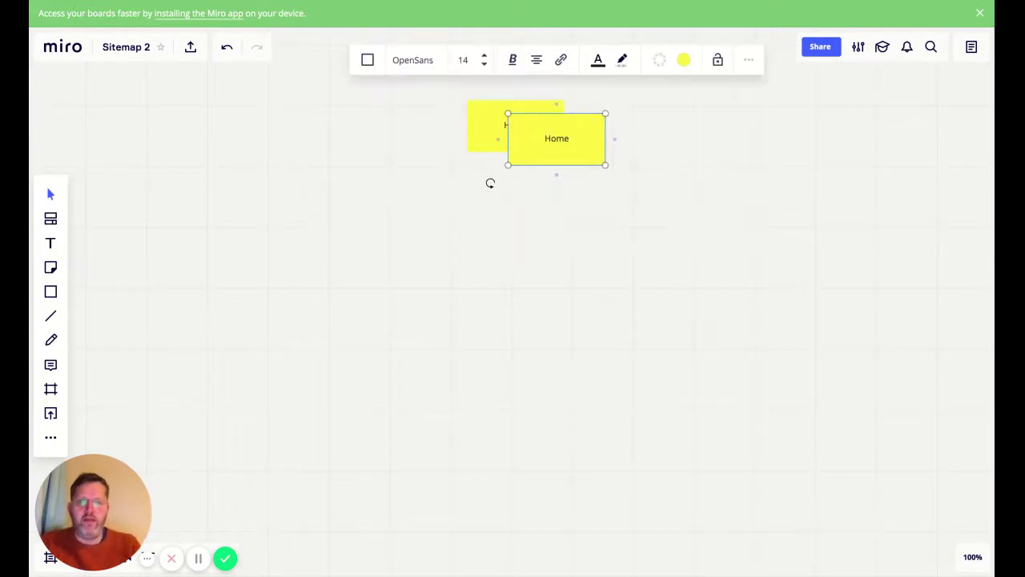
drag(556, 138, 164, 243)
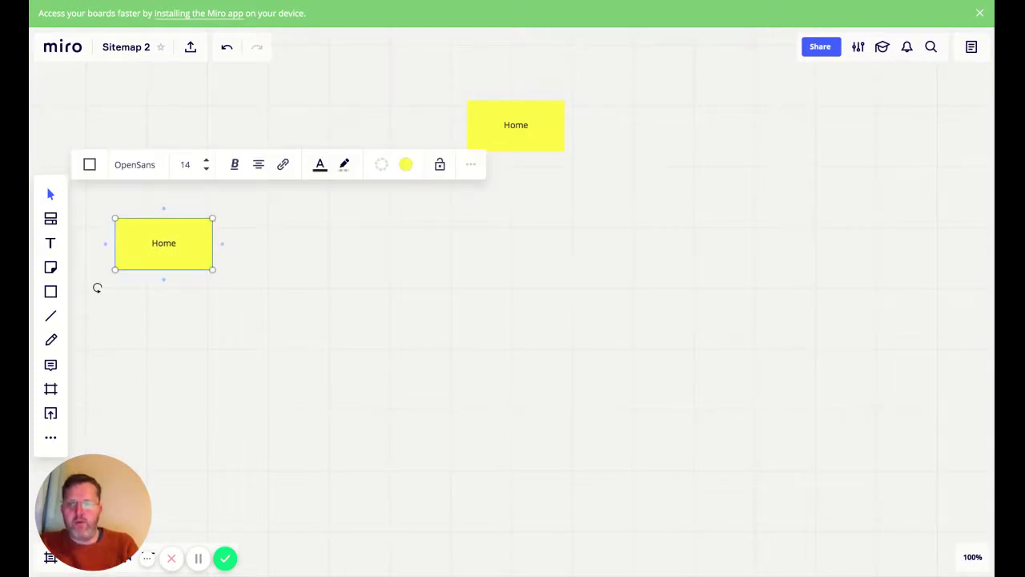
Relabel the duplicated box as "About Us".
double_click(163, 243)
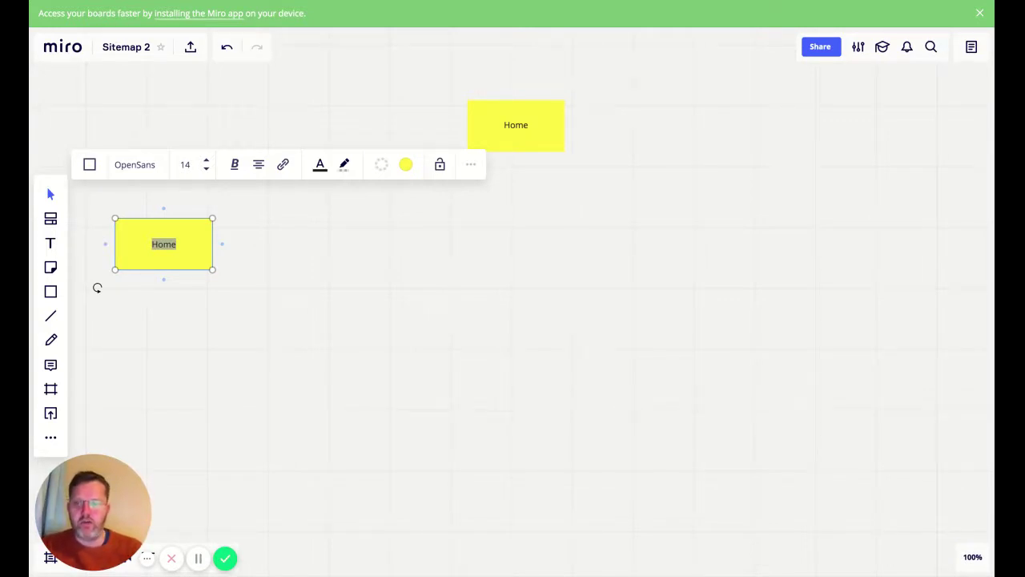
text(About Us)
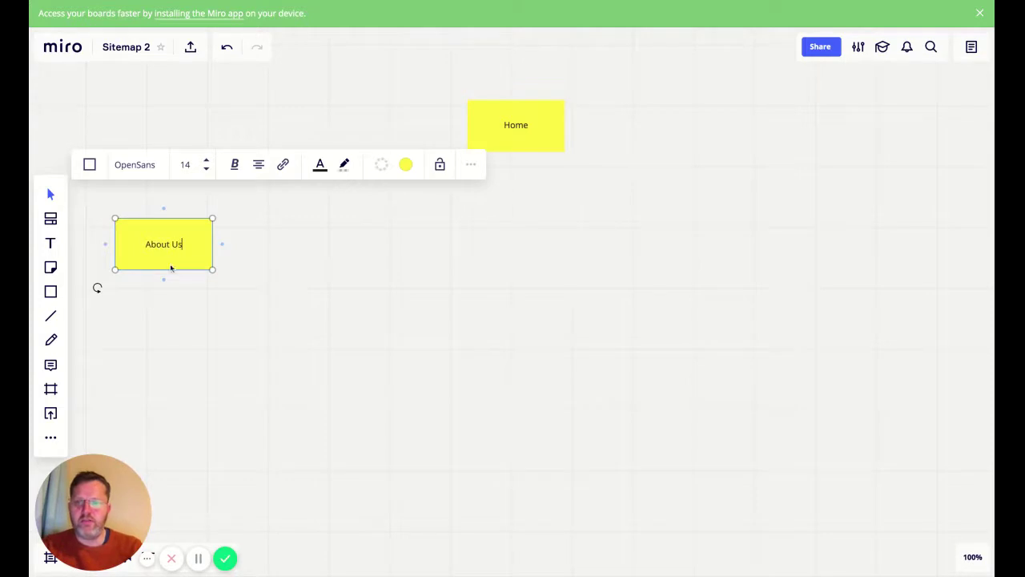
key(Escape)
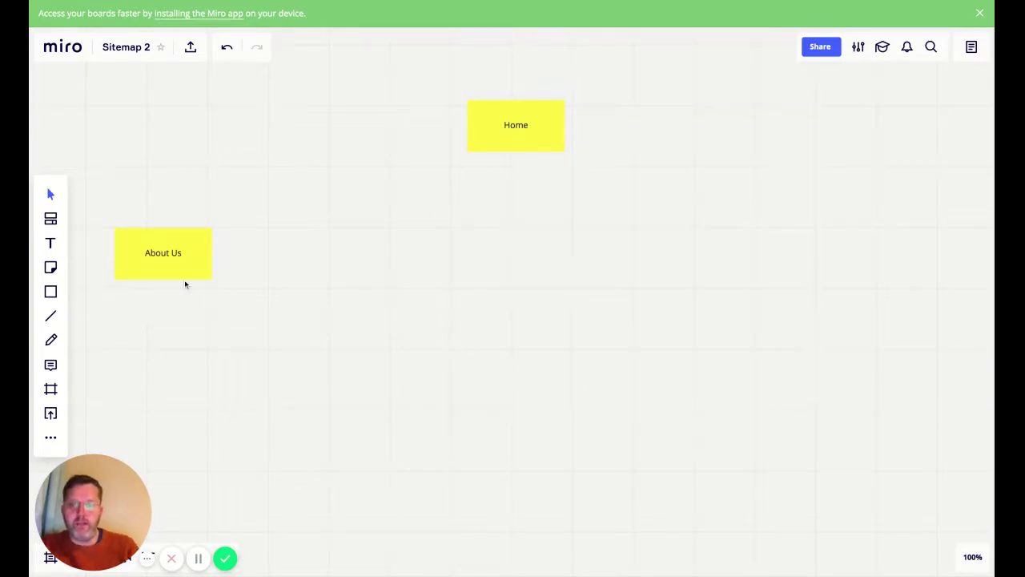
Widen the vertical gap between the boxes by moving Home up slightly and About Us down slightly.
drag(203, 250, 193, 270)
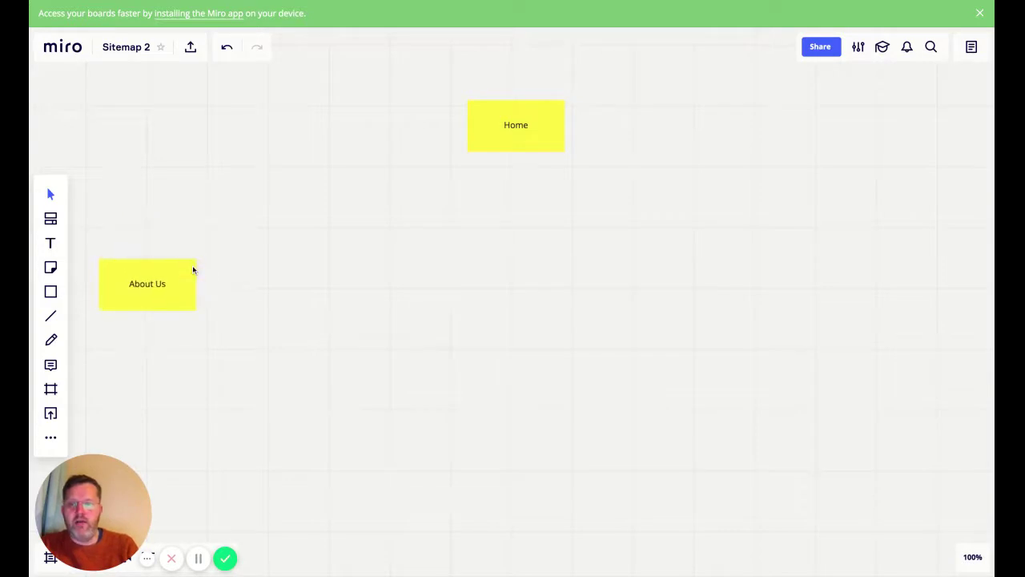
drag(511, 149, 505, 142)
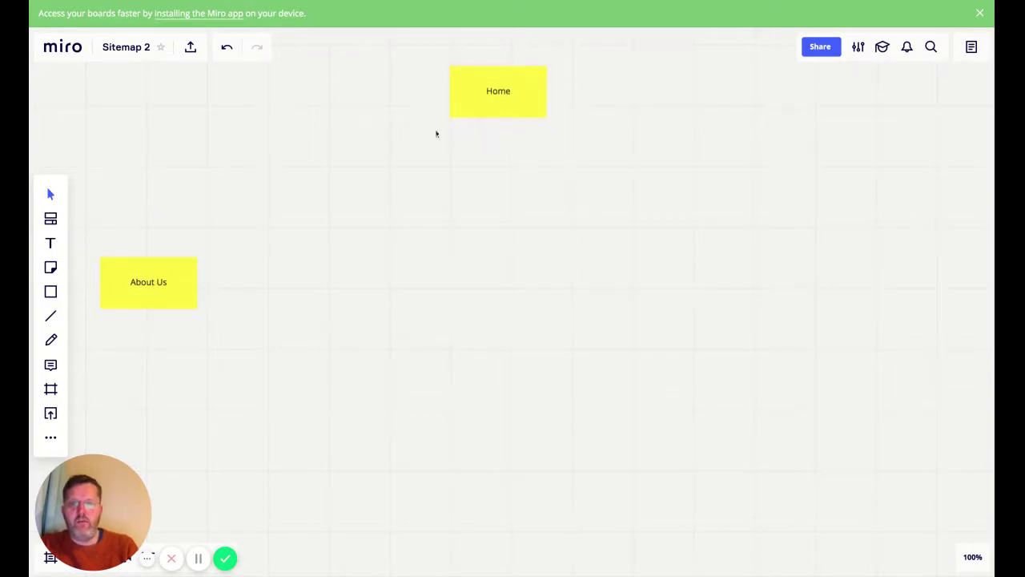
drag(164, 302, 166, 294)
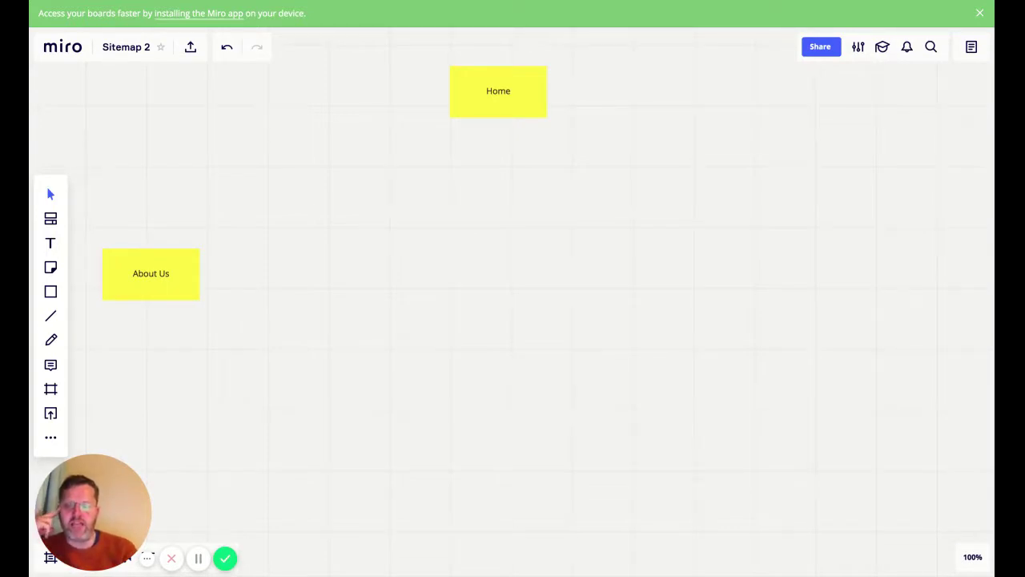
Connect the top middle of the About Us box to the bottom middle of the Home box with a plain elbow line.
click(51, 315)
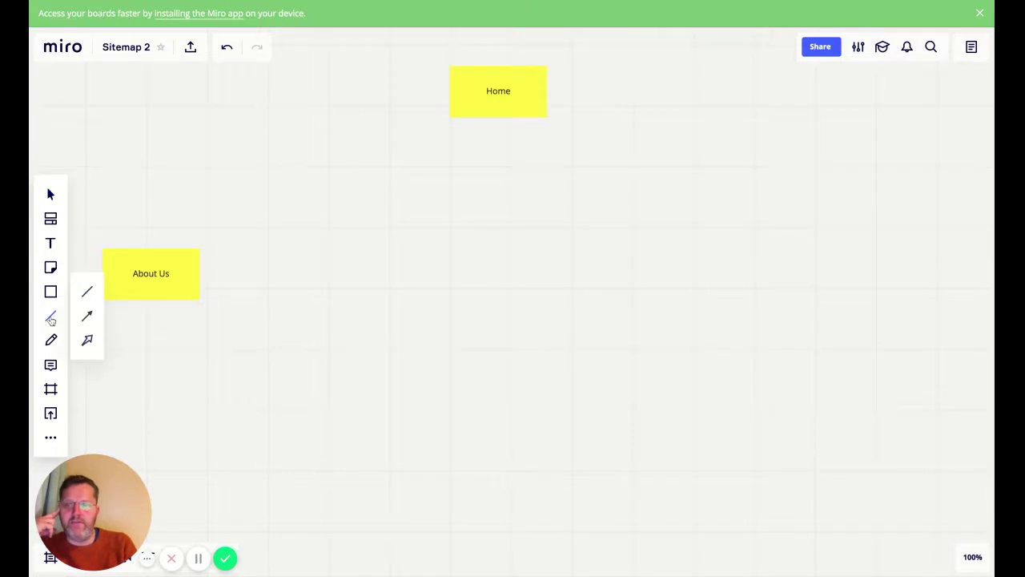
click(87, 291)
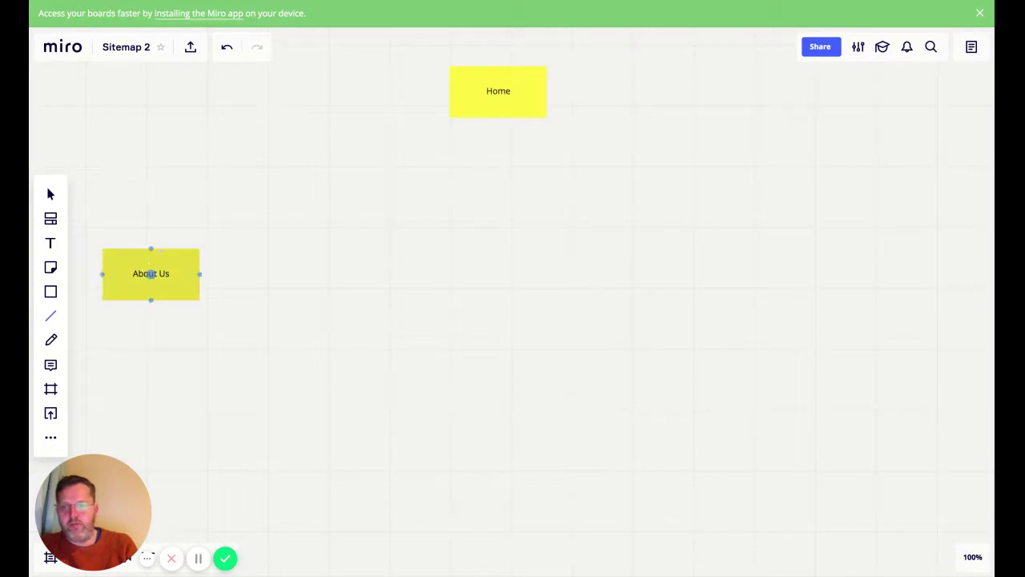
drag(151, 273, 498, 90)
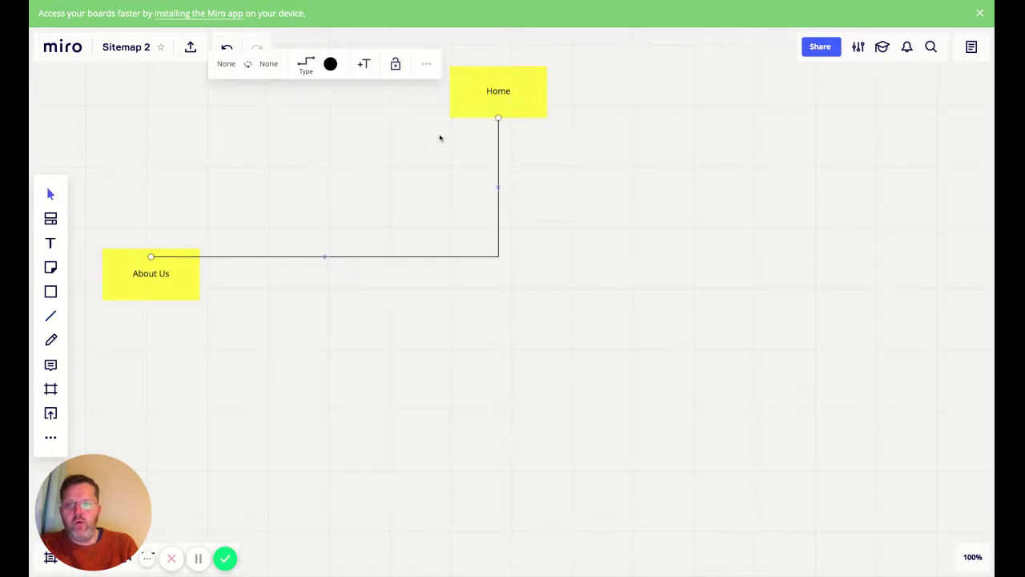
click(151, 258)
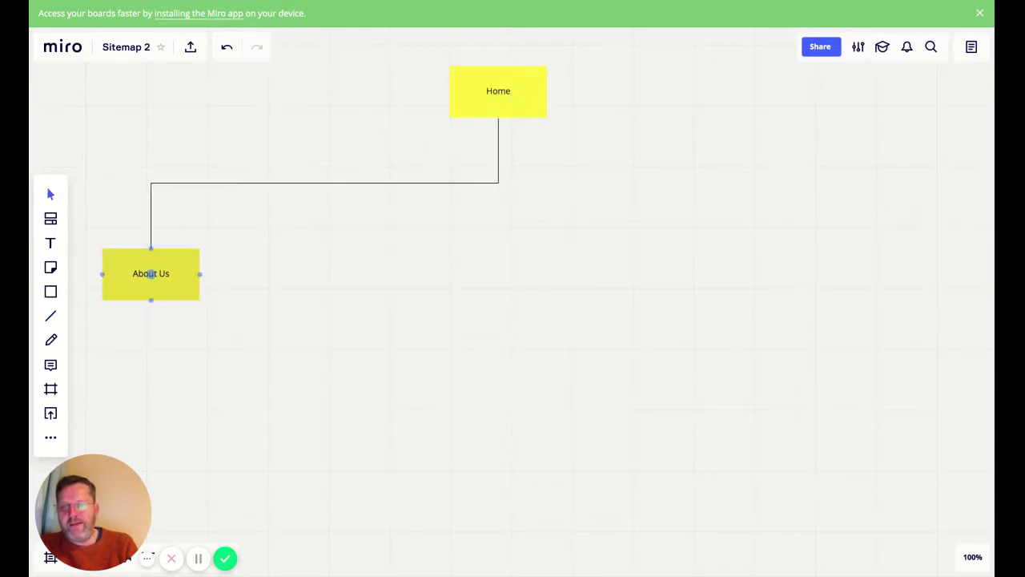
click(151, 216)
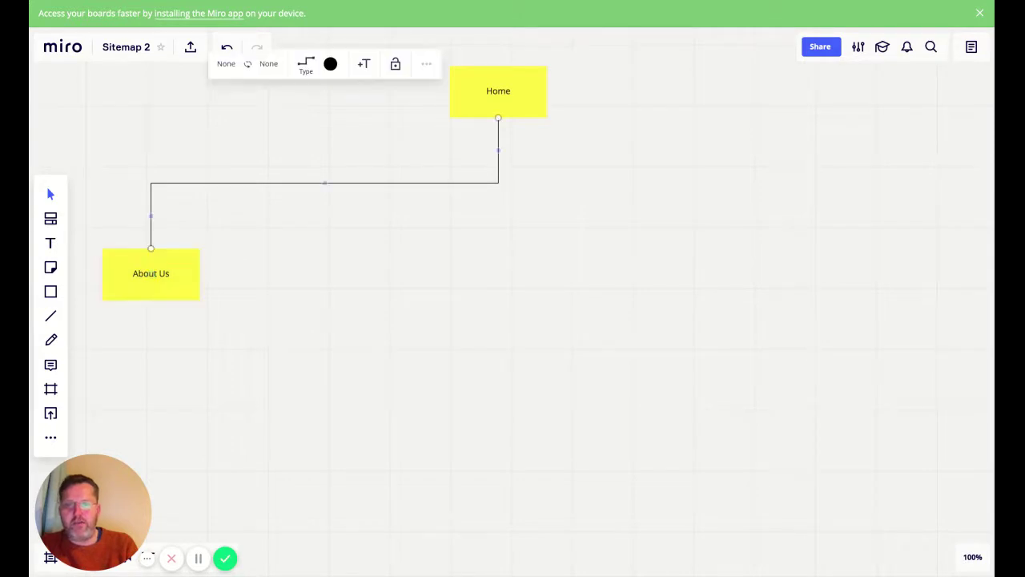
click(251, 295)
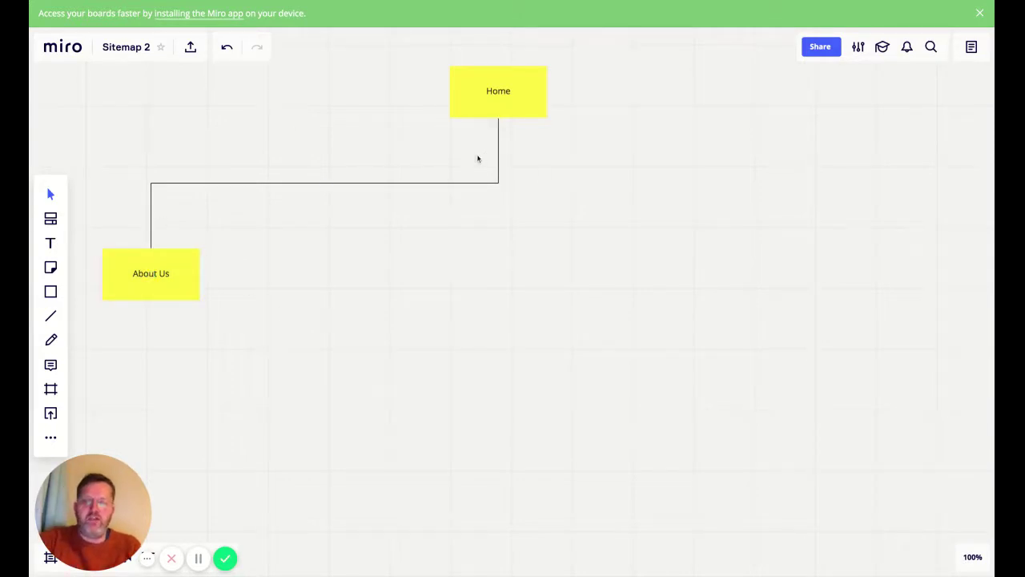
Change the connector between Home and About Us to a curved line.
click(422, 190)
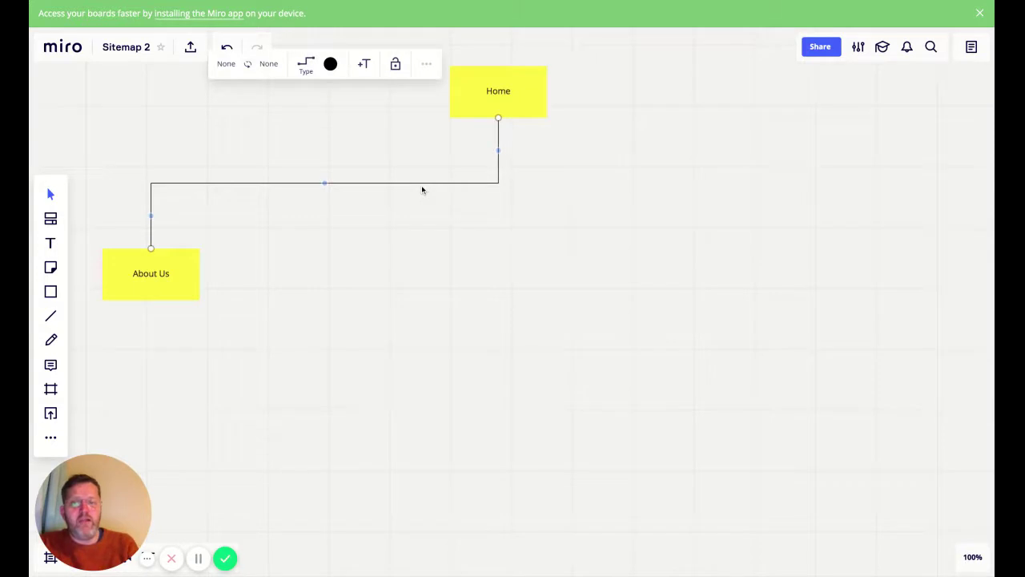
click(305, 67)
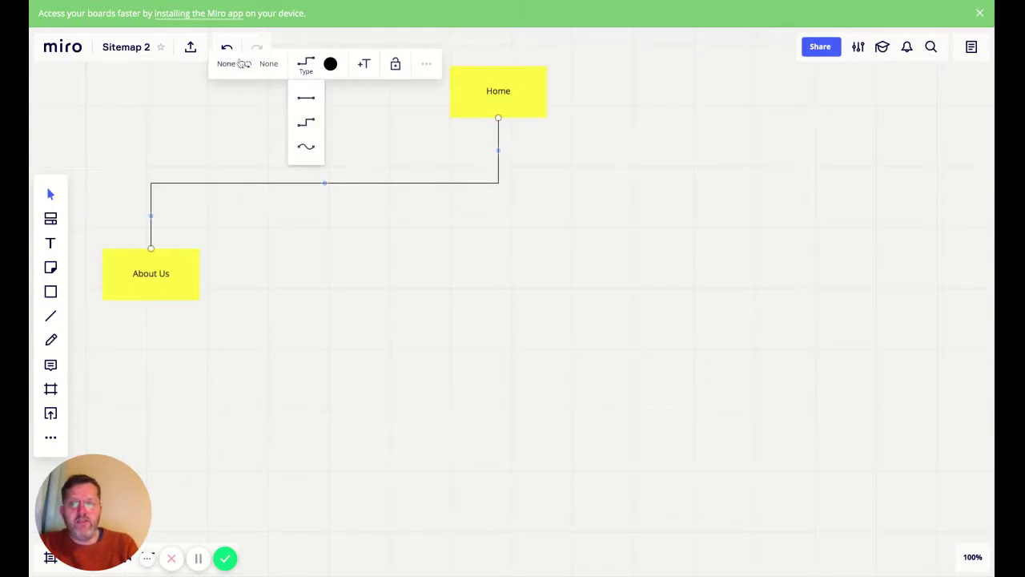
click(306, 147)
click(330, 233)
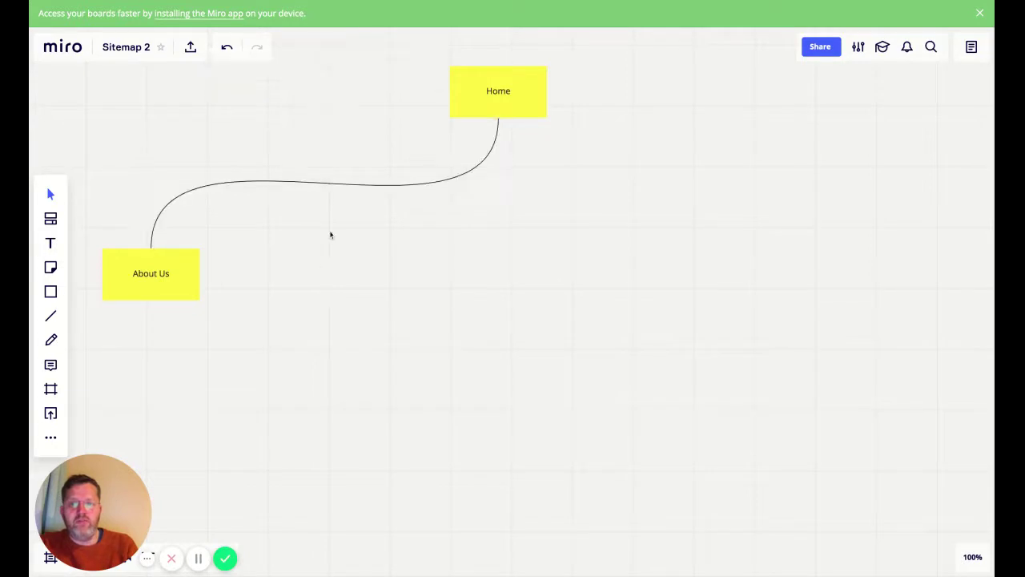
Switch the curved connector between Home and About Us back to an elbow line.
click(346, 182)
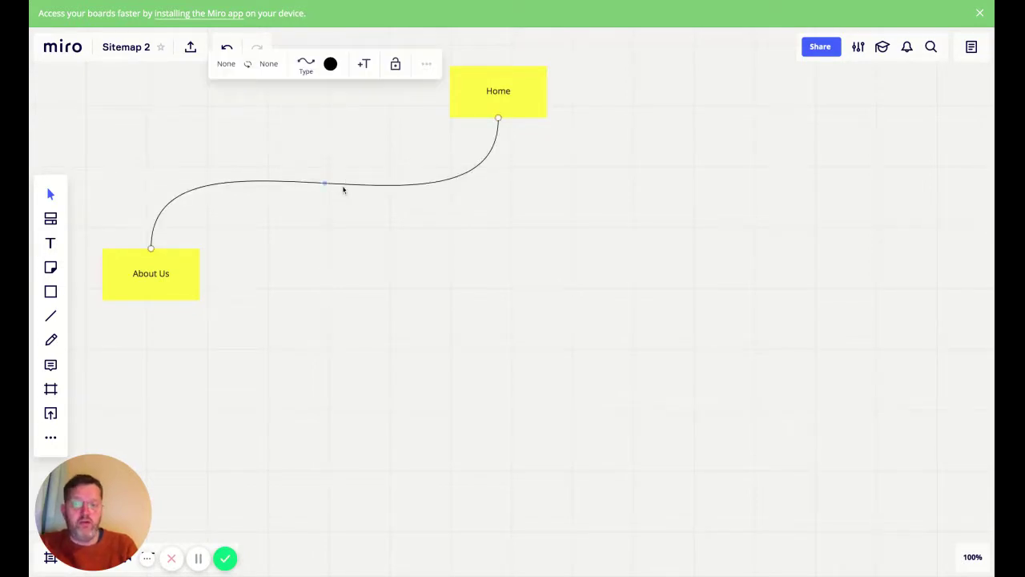
click(306, 65)
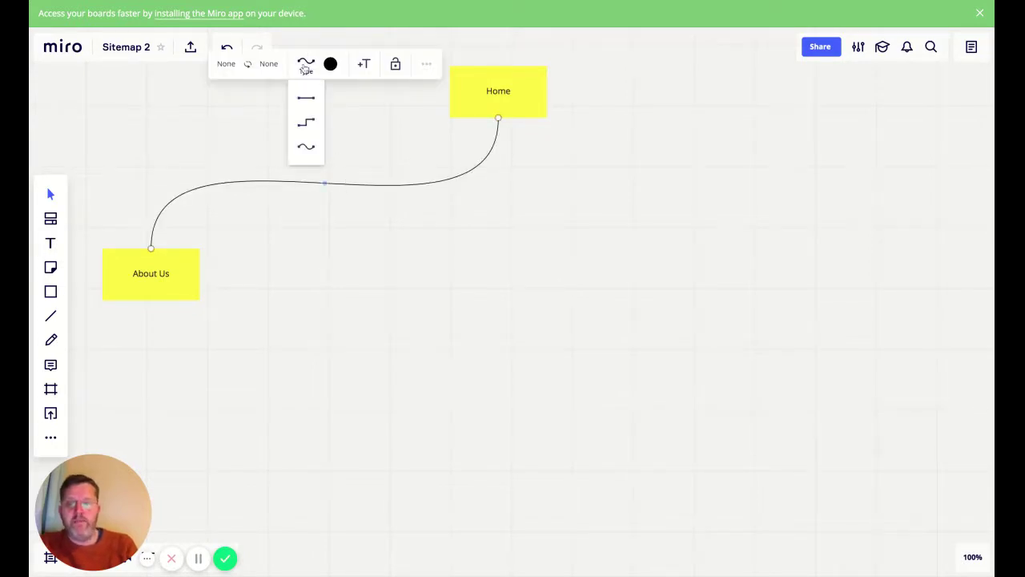
click(303, 119)
click(312, 263)
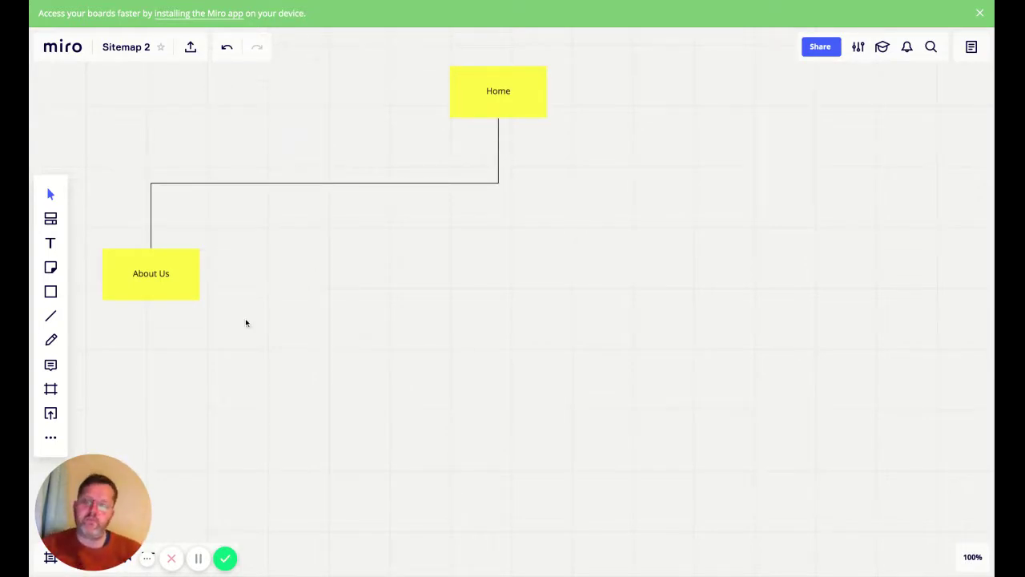
Duplicate the About Us box and place the copy to its right, level with the original.
click(183, 292)
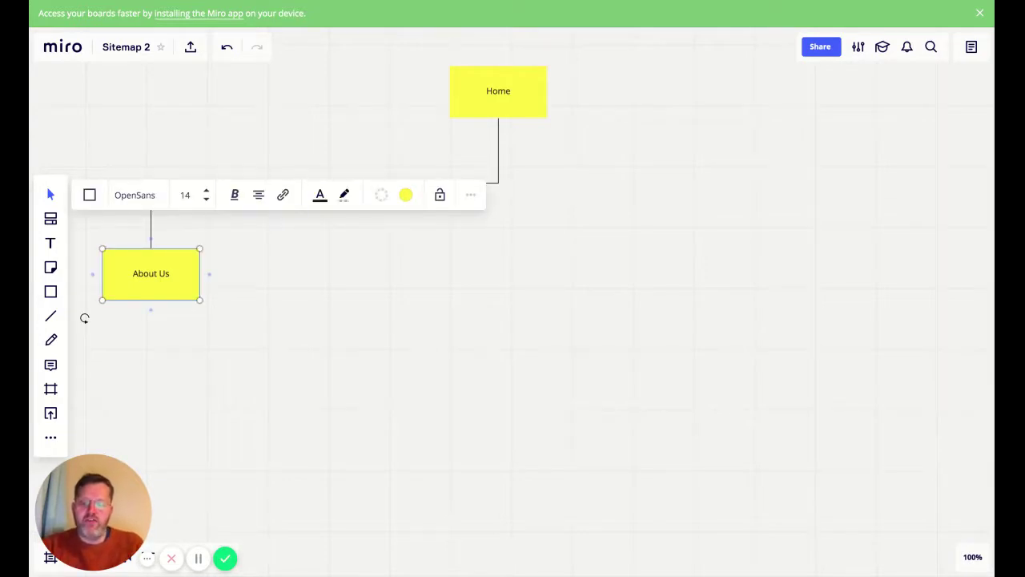
key(ctrl+d)
drag(183, 285, 334, 273)
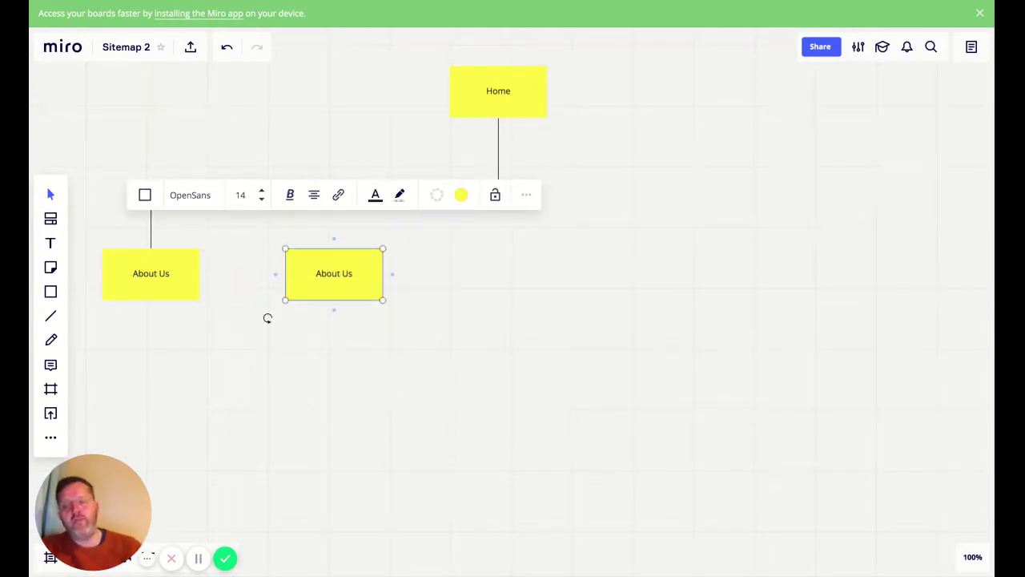
Relabel the duplicated About Us box as "what I do".
key(Return)
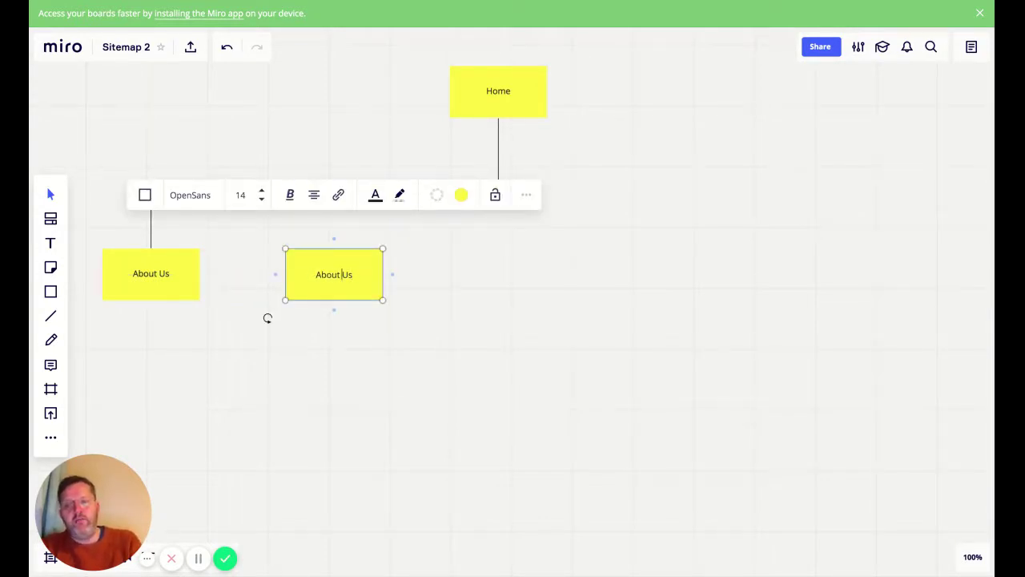
key(ctrl+a)
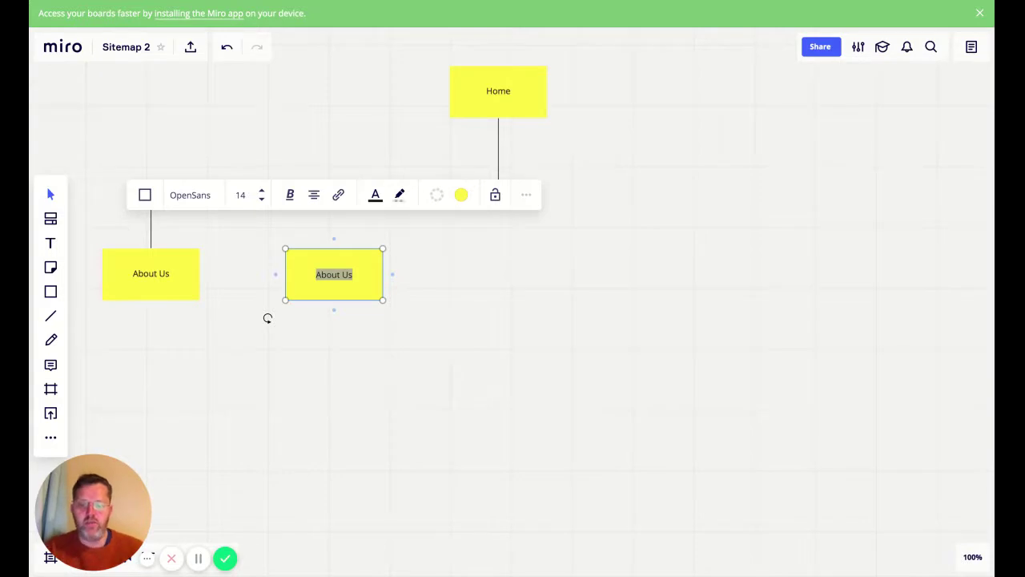
text(what I do)
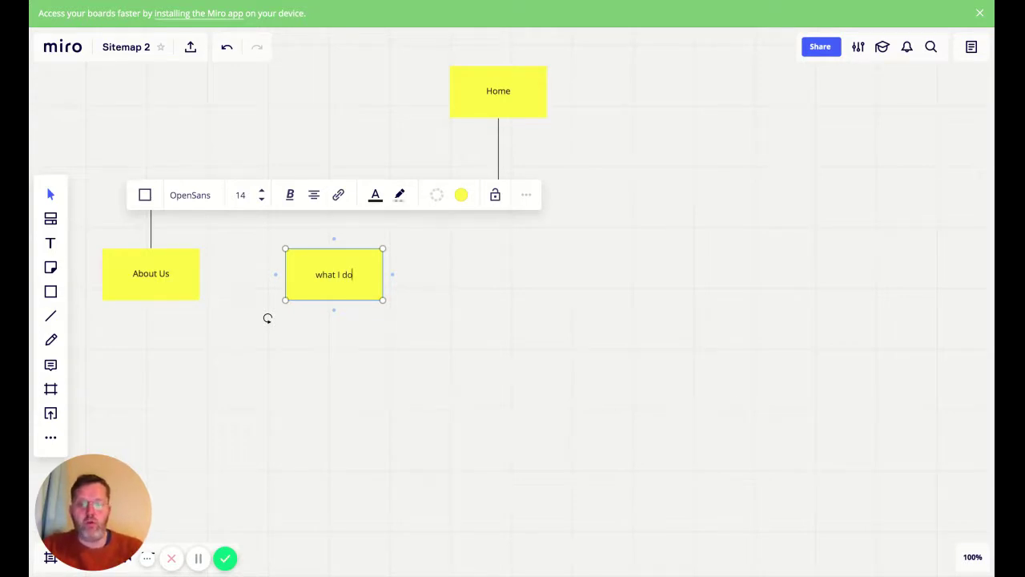
click(303, 404)
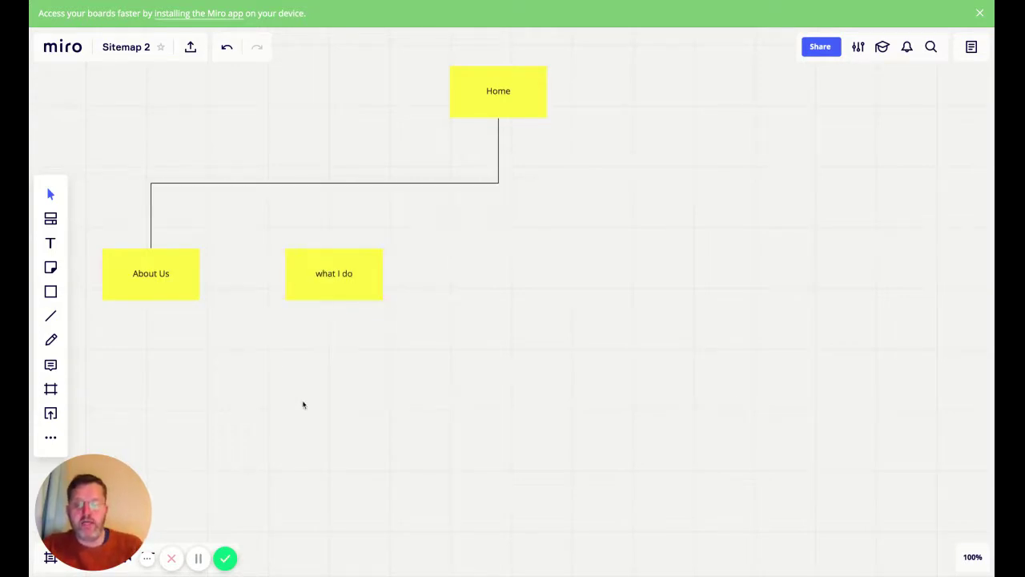
Capitalise the first letter of the new box's label so it reads "What I do".
click(324, 285)
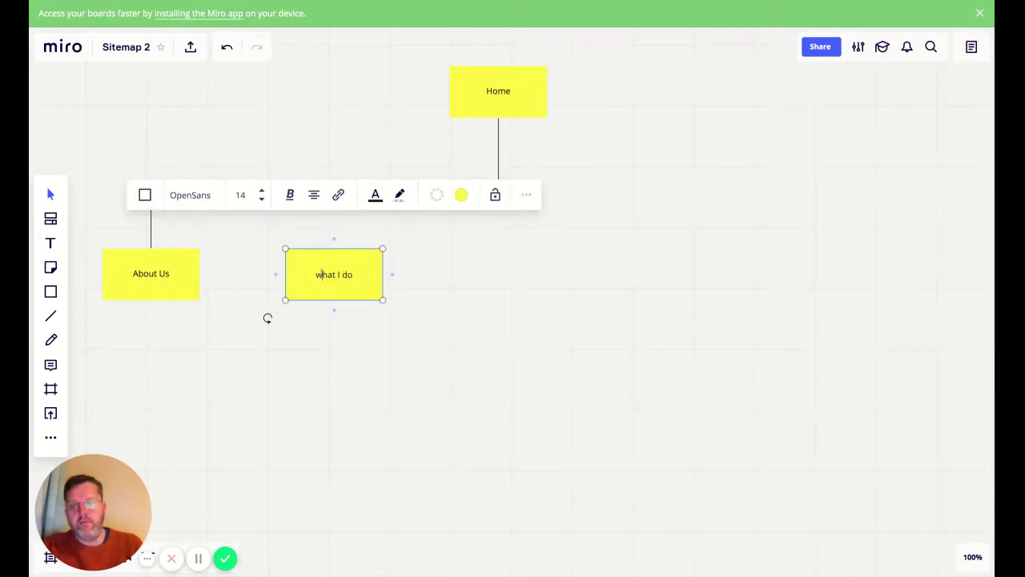
key(BackSpace)
text(W)
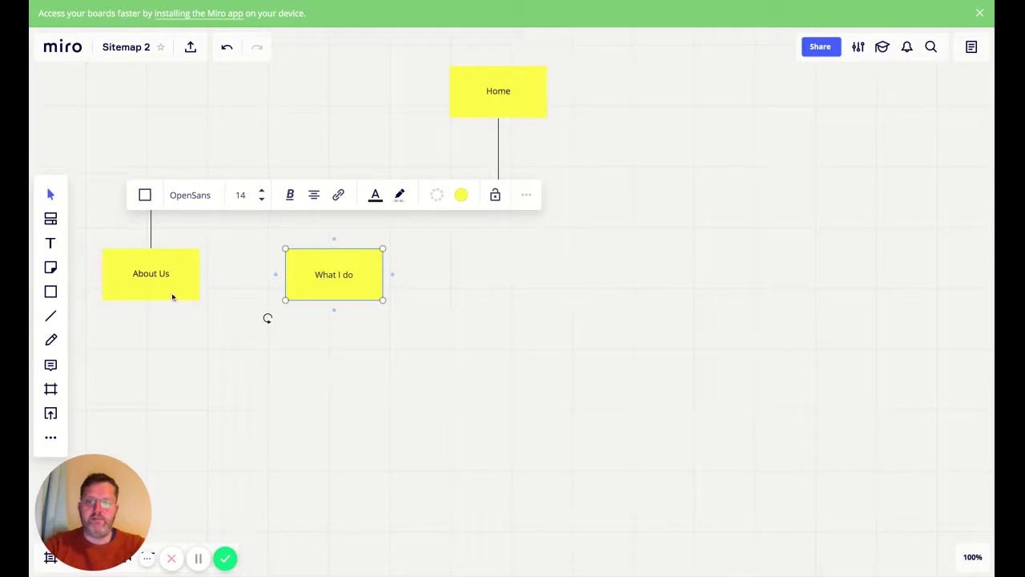
click(372, 390)
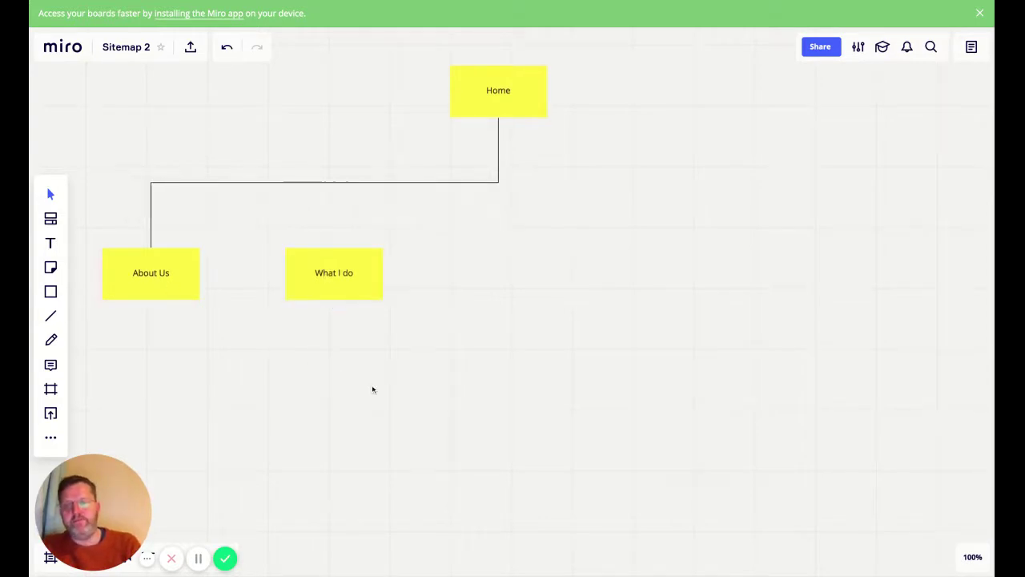
Replace the label of the box beside About Us with "What we do".
scroll(373, 389, down, 3)
scroll(397, 208, left, 2)
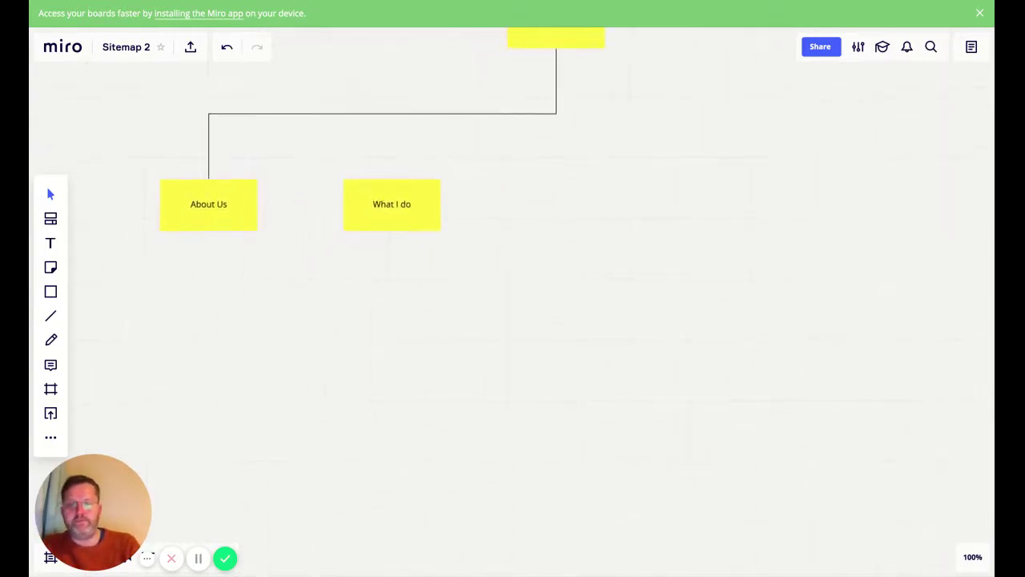
click(398, 208)
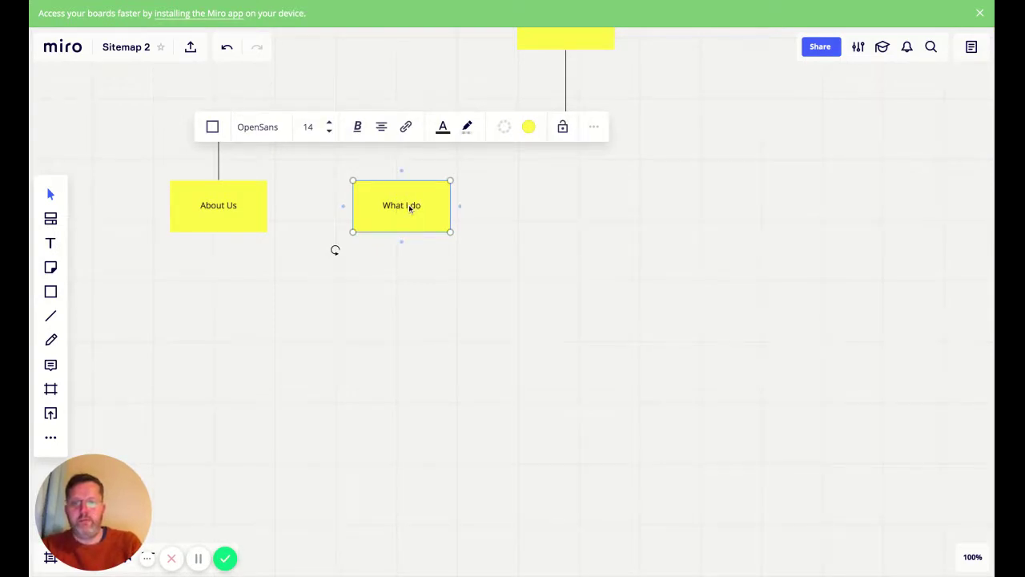
double_click(408, 204)
key(ctrl+a)
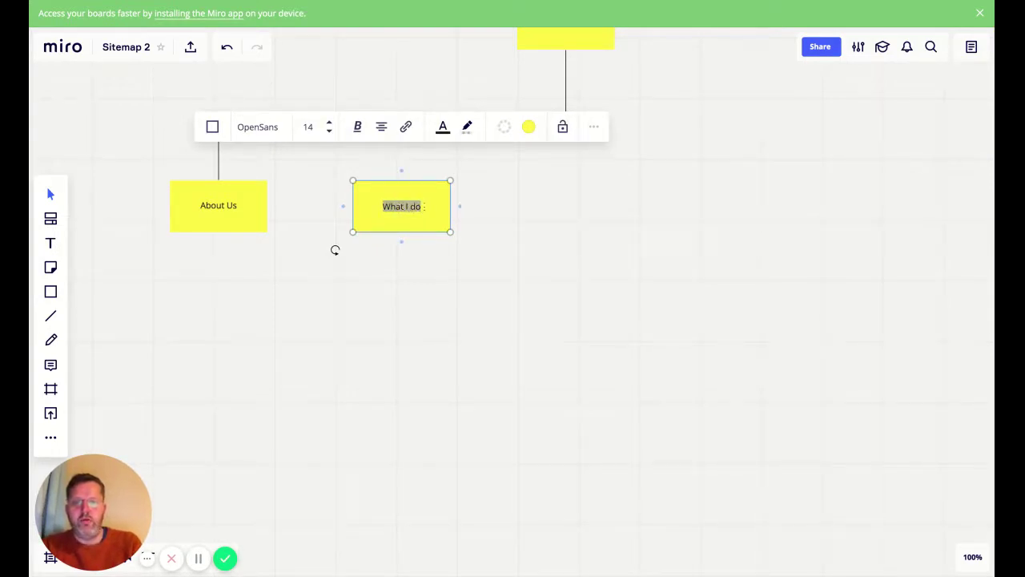
text(What we do)
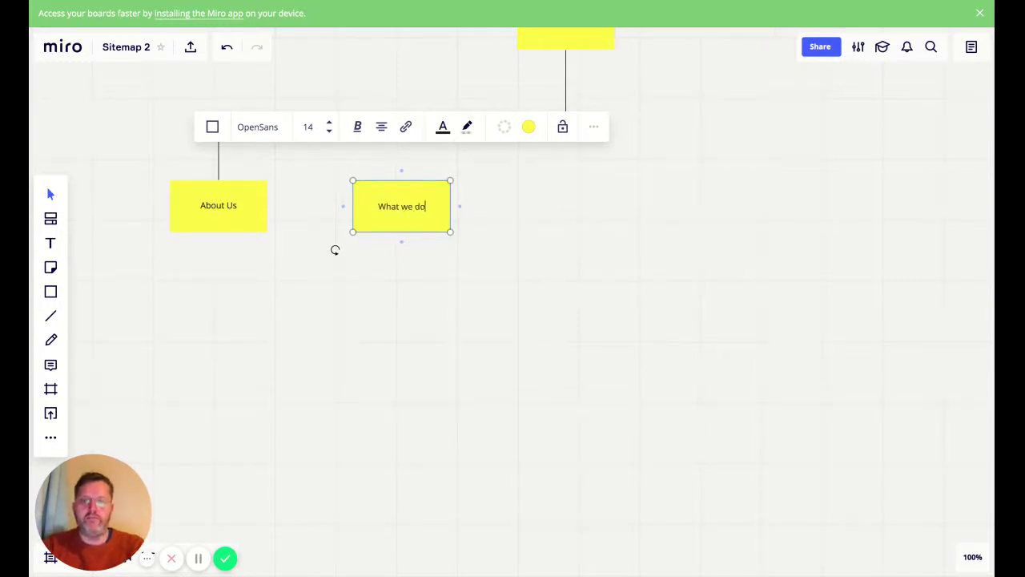
click(358, 348)
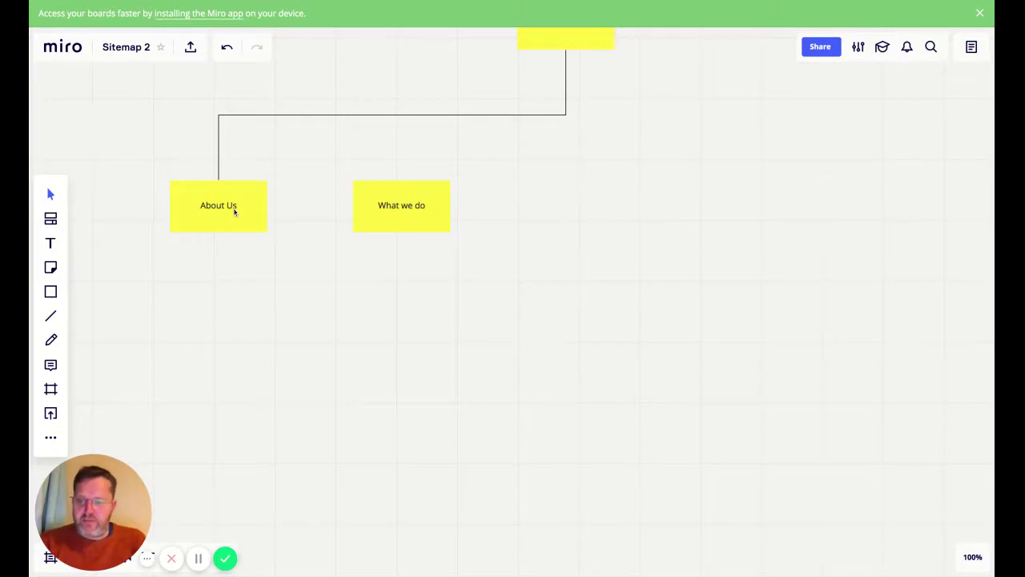
Duplicate the What we do box and place the copy on a lower row, between About Us and What we do.
click(397, 221)
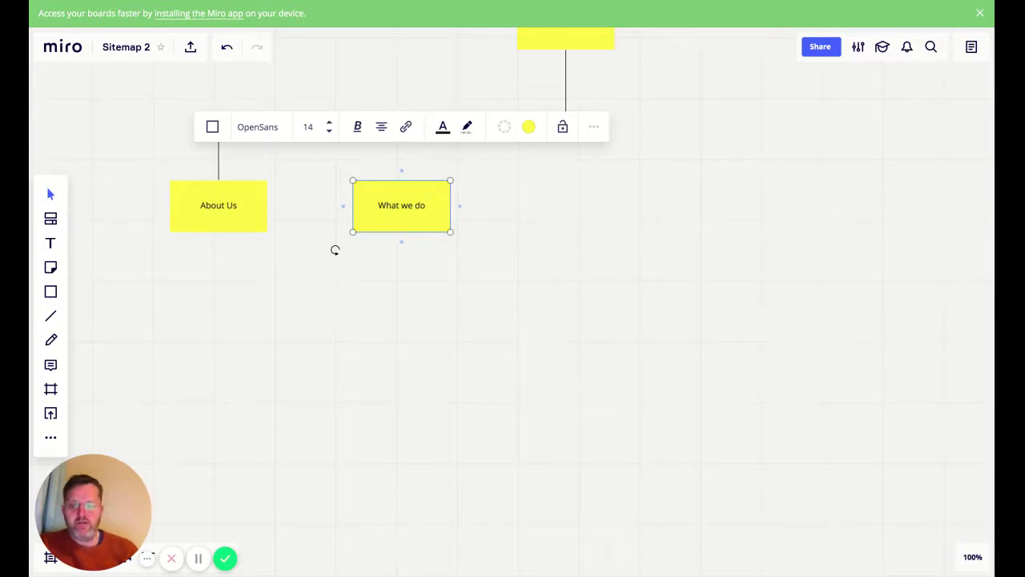
click(425, 280)
click(423, 221)
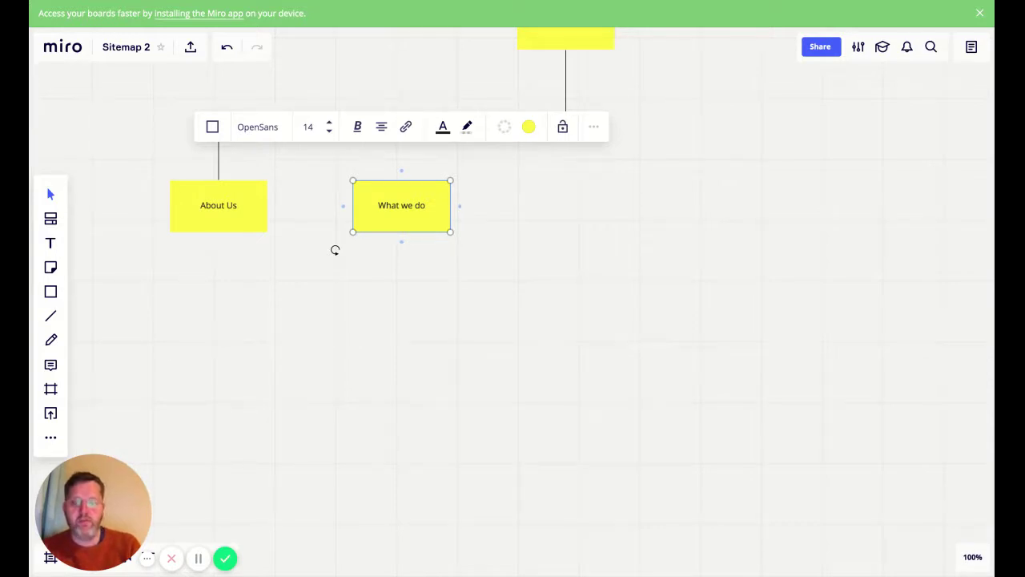
drag(385, 224, 247, 374)
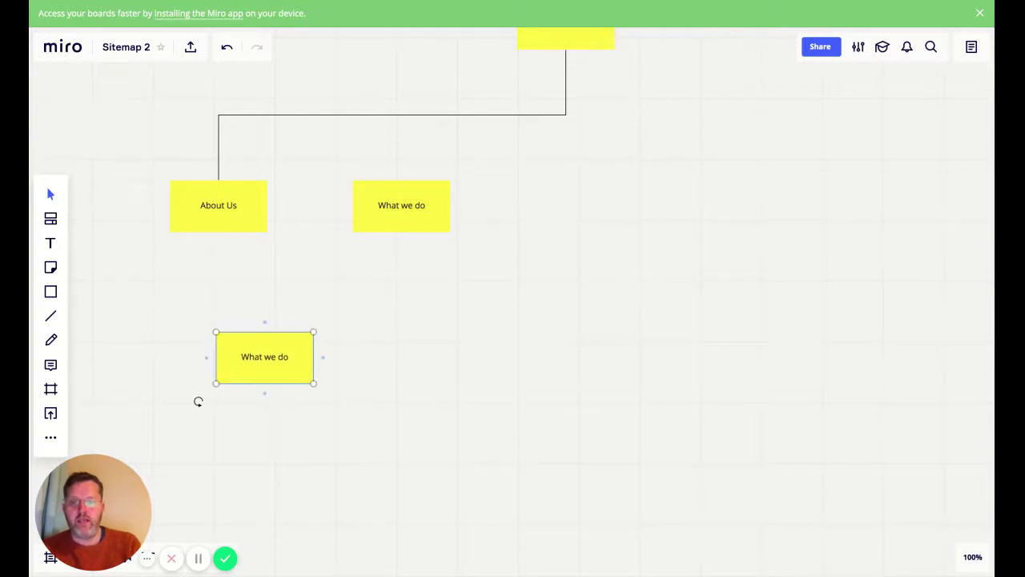
Relabel the lower copy of the What we do box as "Website Design".
key(Return)
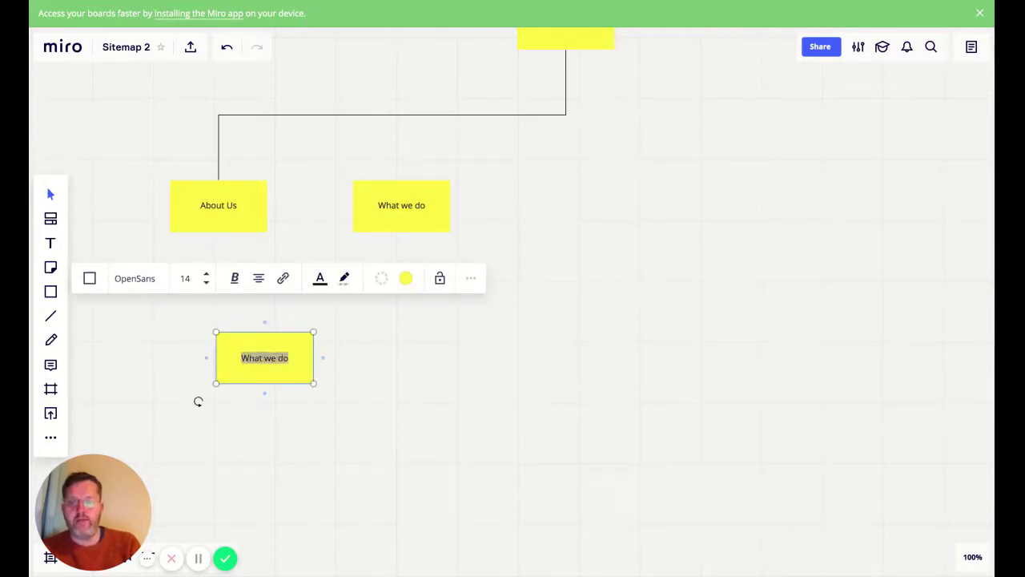
text(Website Des)
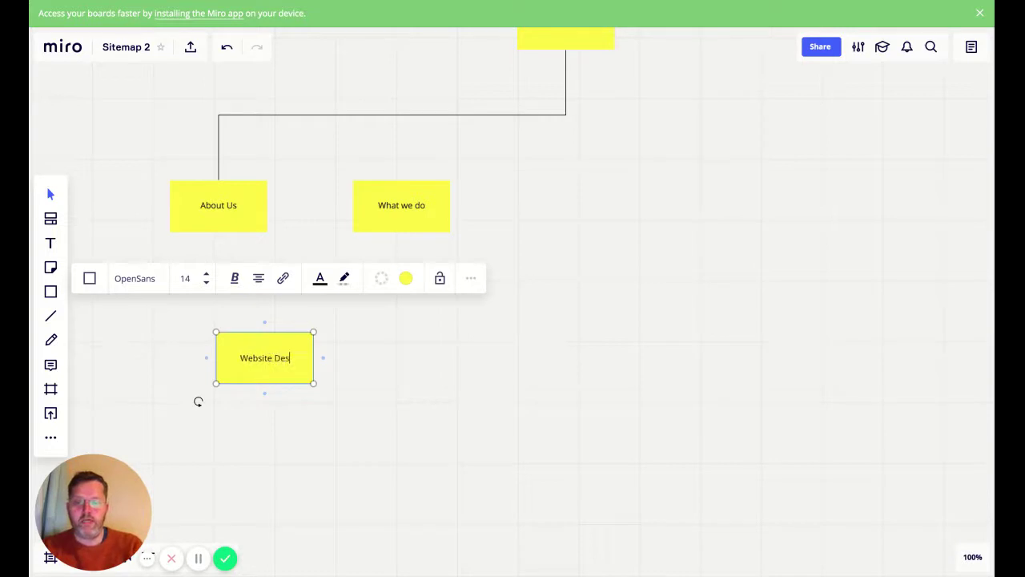
text(ign)
click(305, 451)
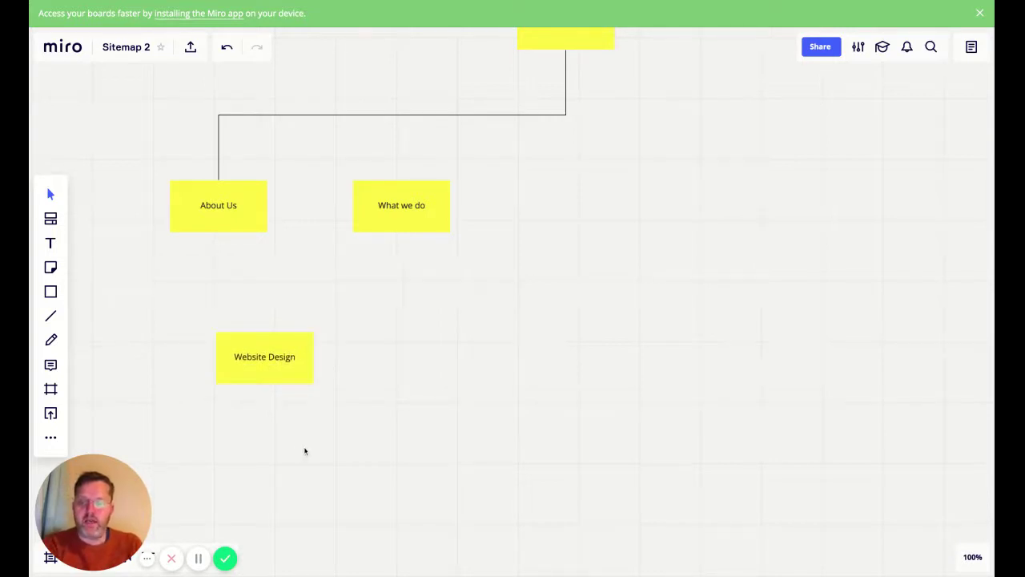
Move the Website Design box to the right so it sits roughly beneath the What we do box.
drag(268, 367, 250, 378)
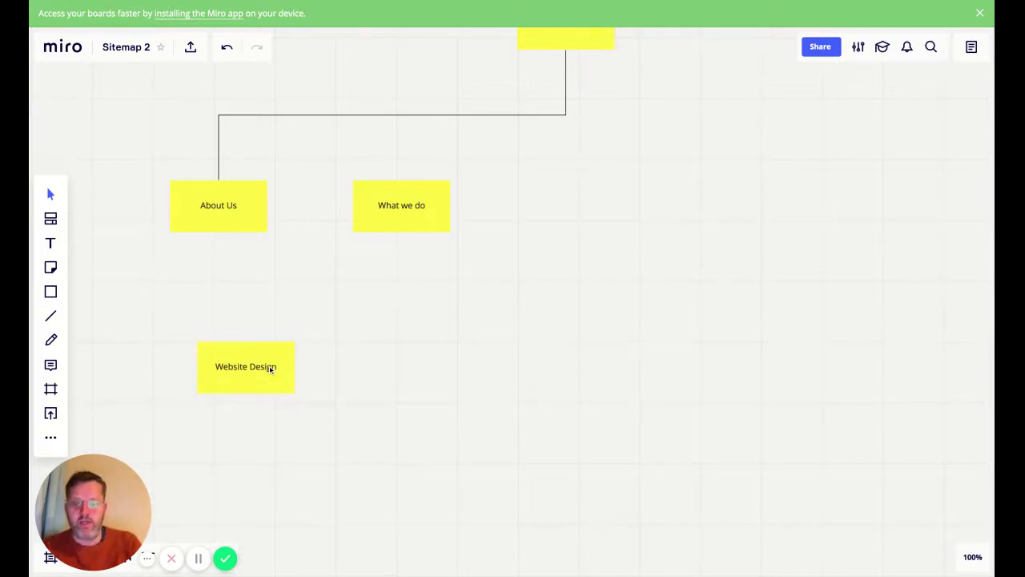
drag(246, 366, 380, 360)
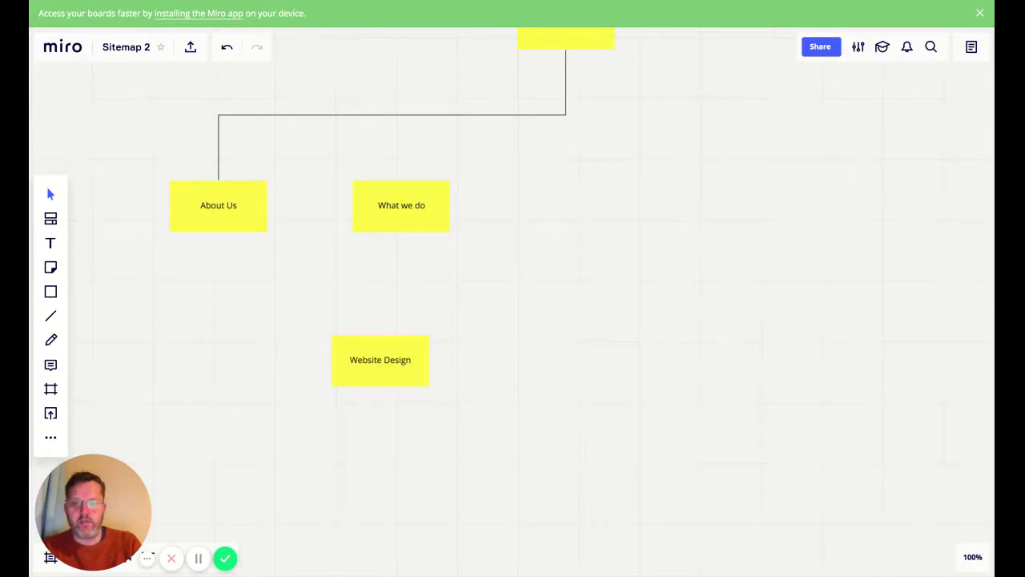
click(378, 381)
click(375, 397)
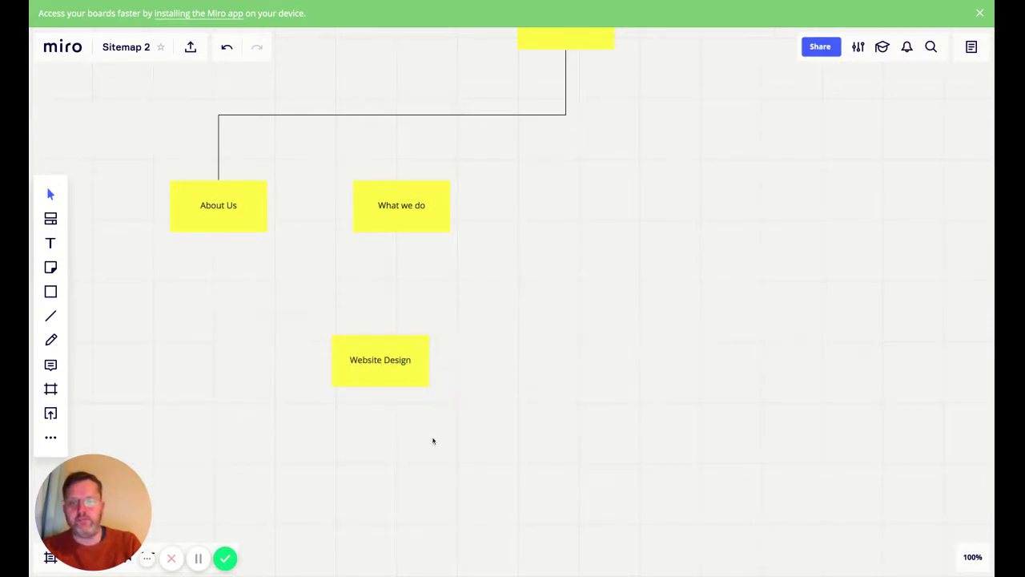
Duplicate the Website Design box to its left and nudge the right-hand box down to roughly align the two.
click(360, 372)
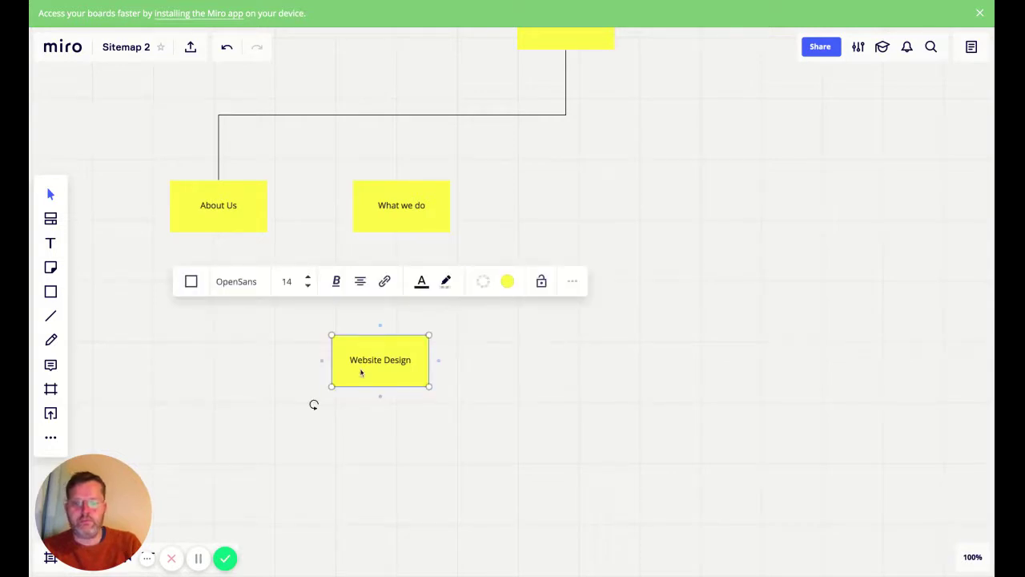
drag(360, 373, 220, 392)
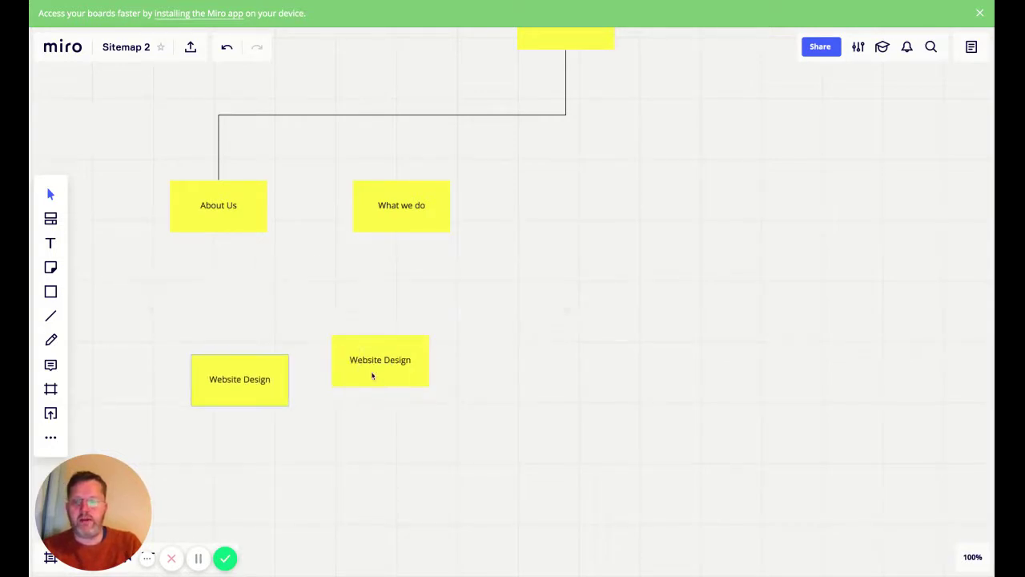
drag(386, 361, 388, 372)
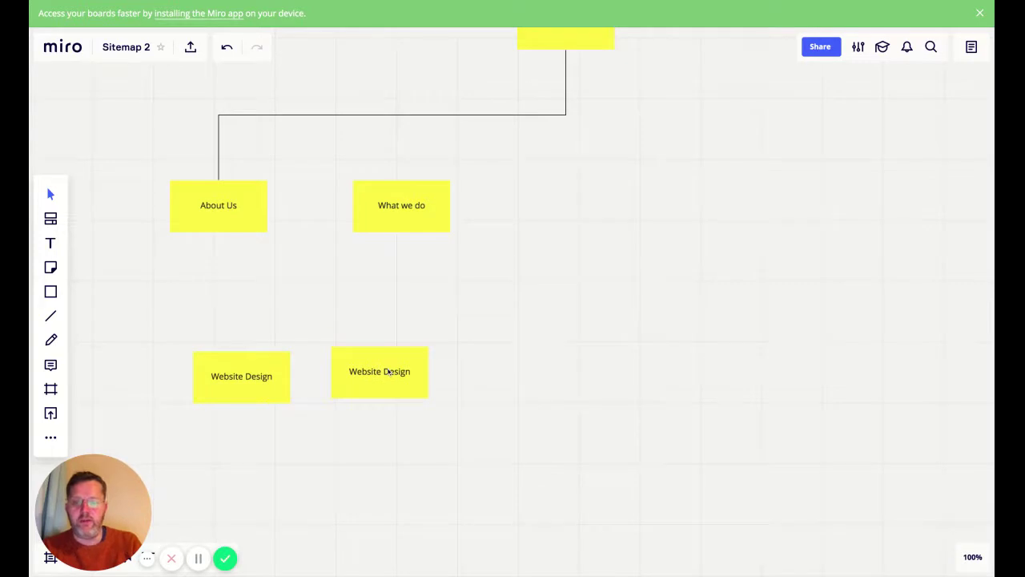
Relabel the right-hand Website Design box as "Hosting & Support".
double_click(397, 373)
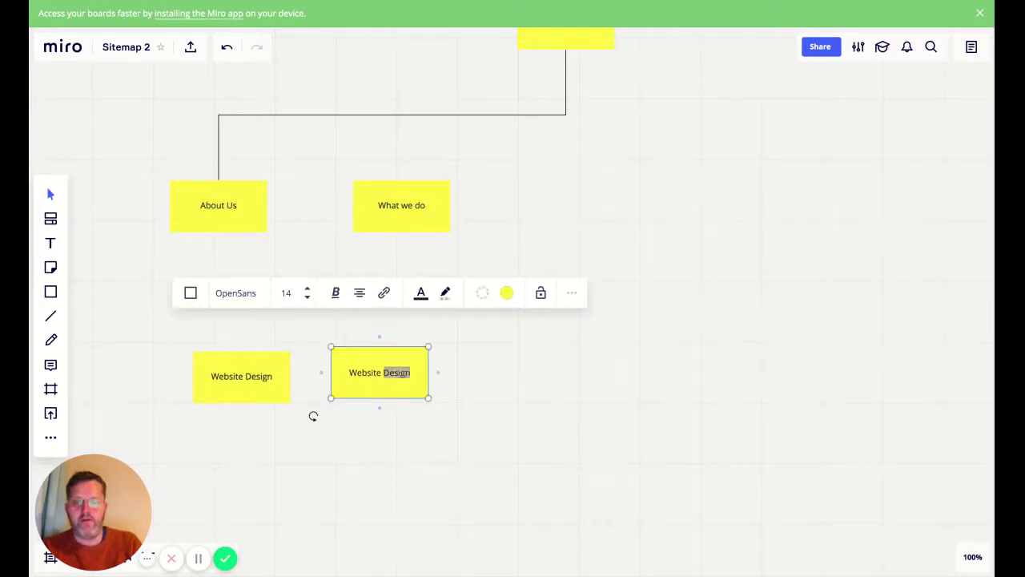
key(ctrl+a)
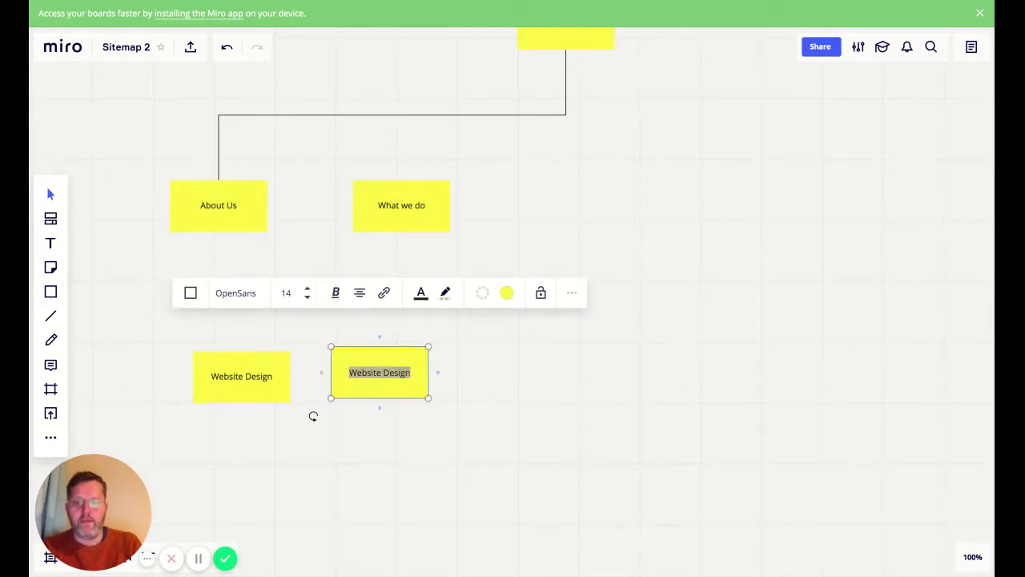
text(Hosting & Support)
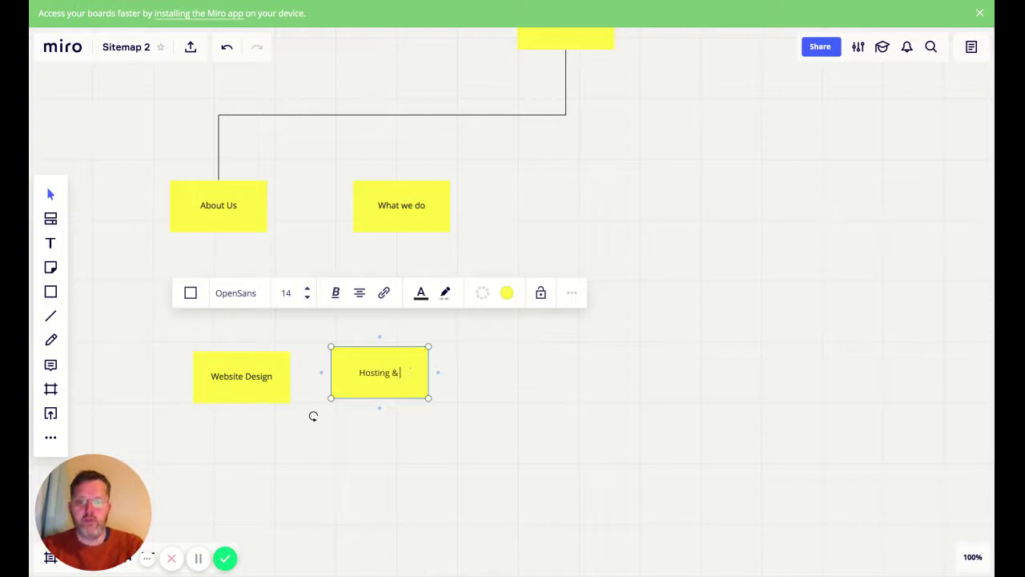
click(392, 425)
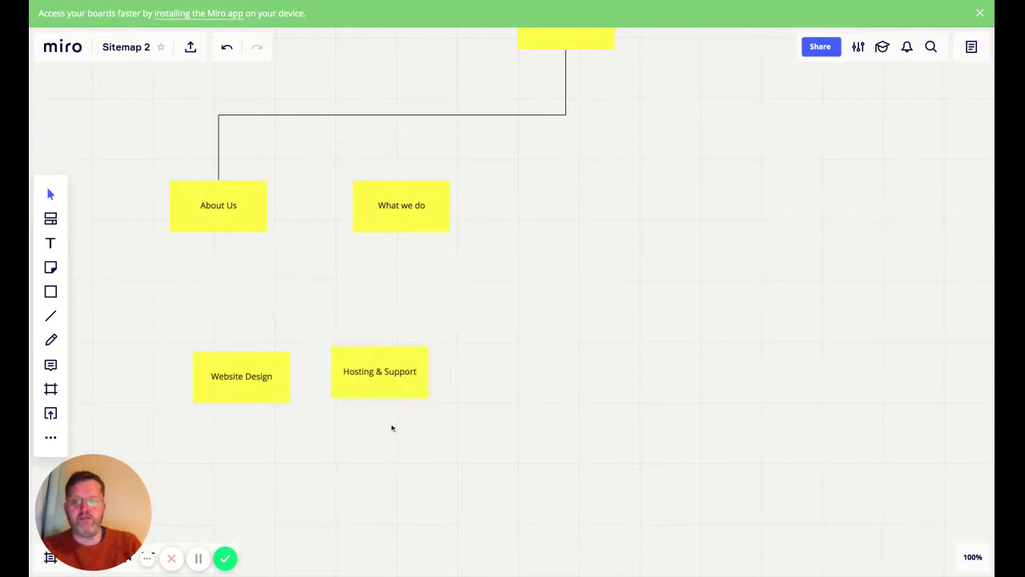
Duplicate the Hosting & Support box to its right and relabel the copy as "Website Reviews".
click(400, 388)
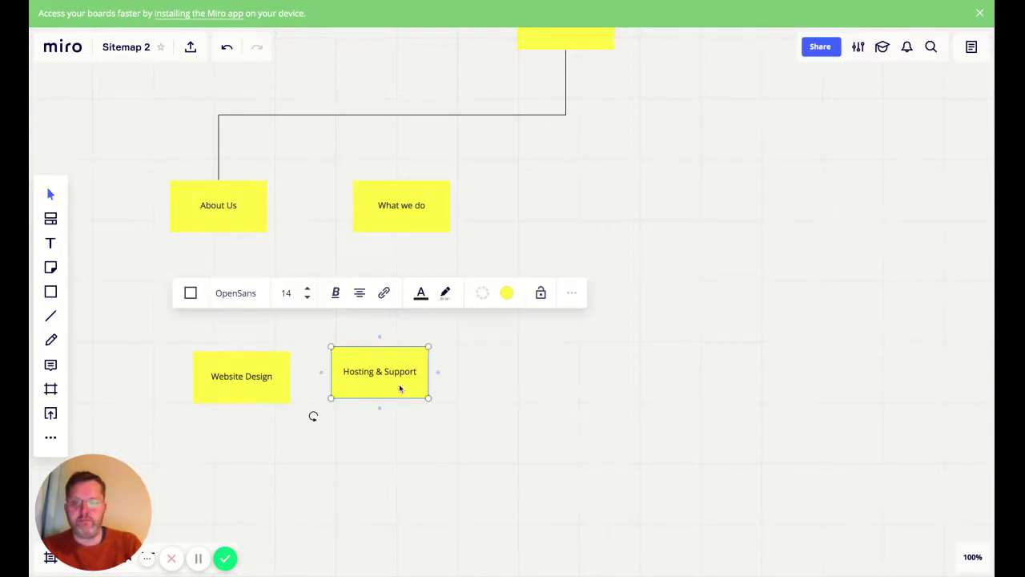
drag(400, 388, 530, 388)
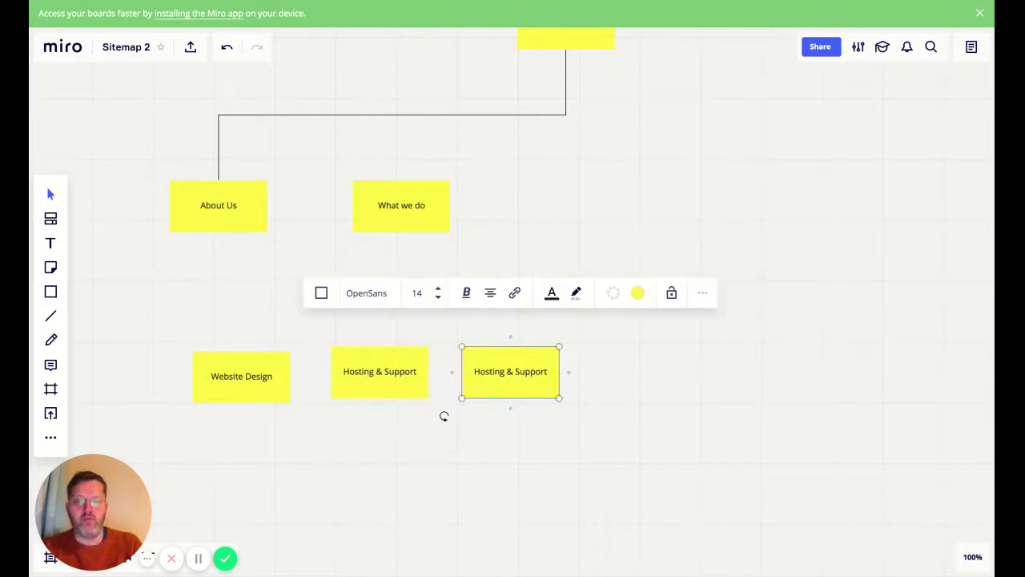
text(We)
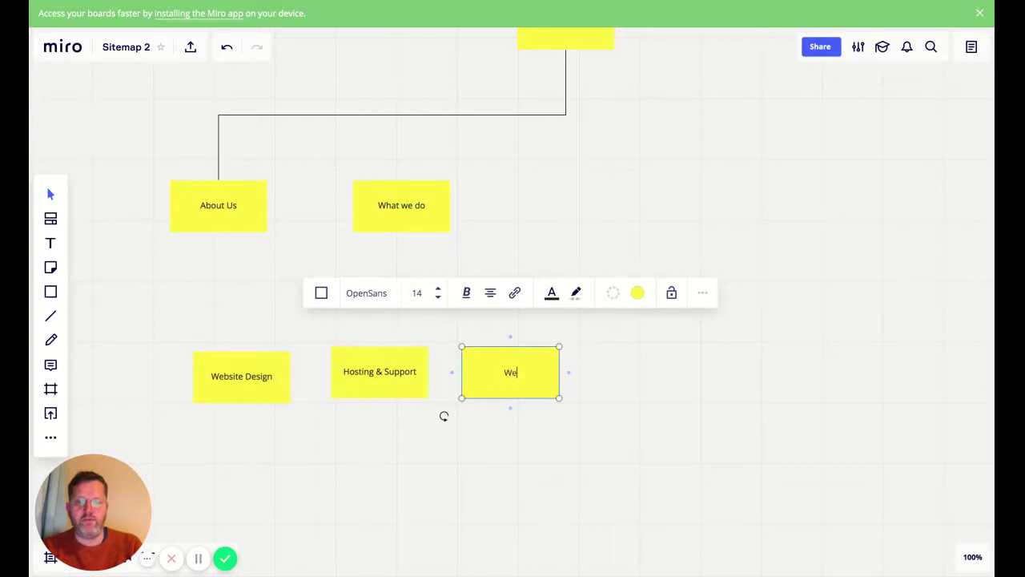
text(bsite Reviews)
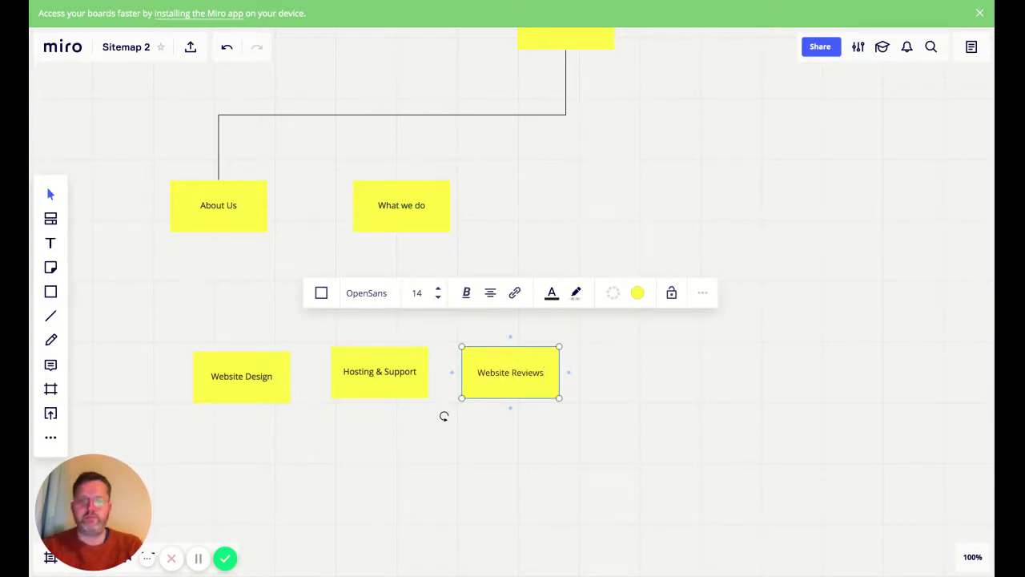
click(505, 421)
Align the three subpage boxes in one evenly spaced row, with Hosting & Support centred beneath What we do.
drag(516, 390, 572, 388)
mouse_move(389, 364)
mouse_down()
mouse_move(415, 365)
mouse_move(389, 368)
mouse_up()
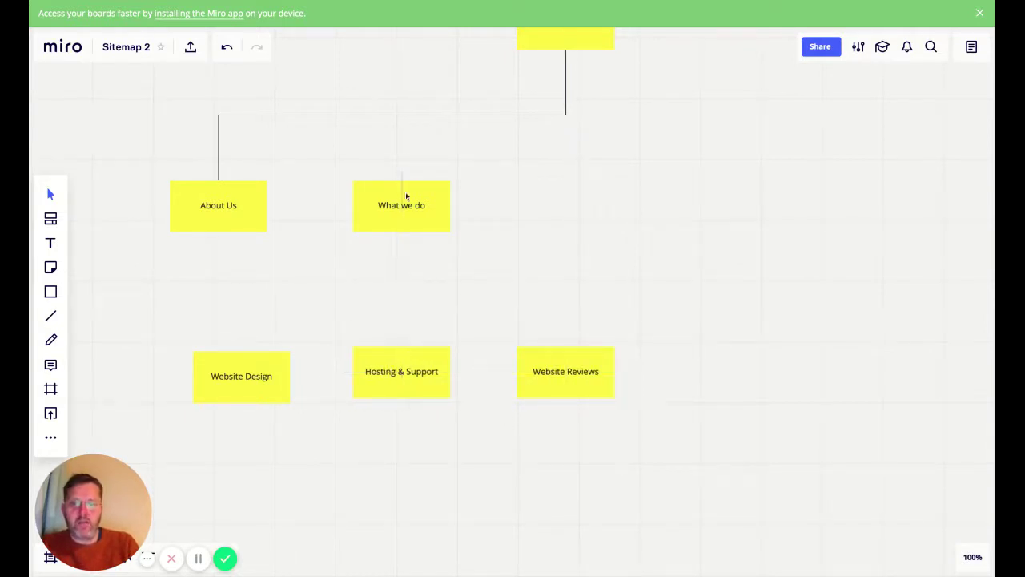
drag(273, 385, 274, 380)
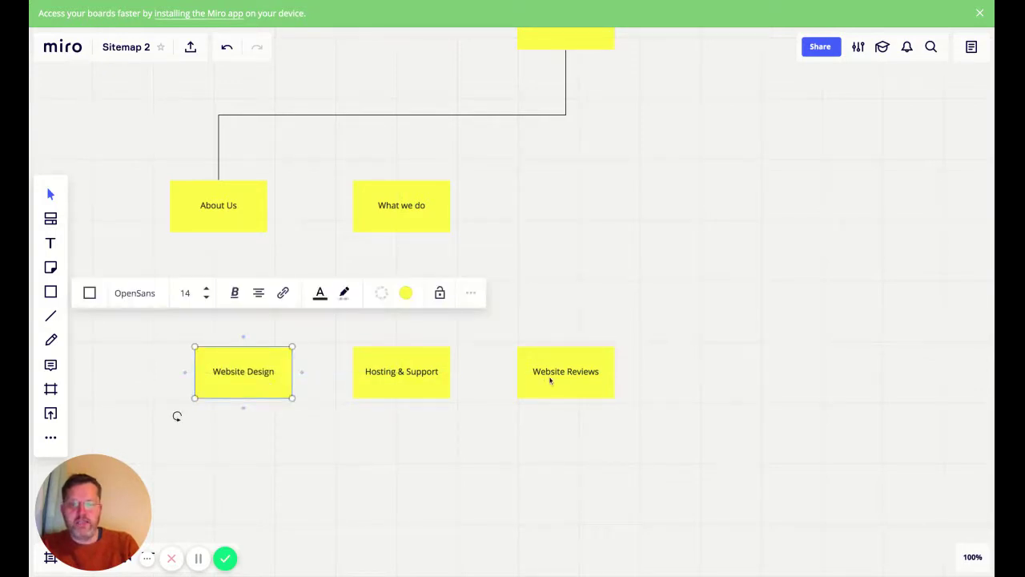
drag(549, 378, 550, 381)
drag(550, 381, 561, 393)
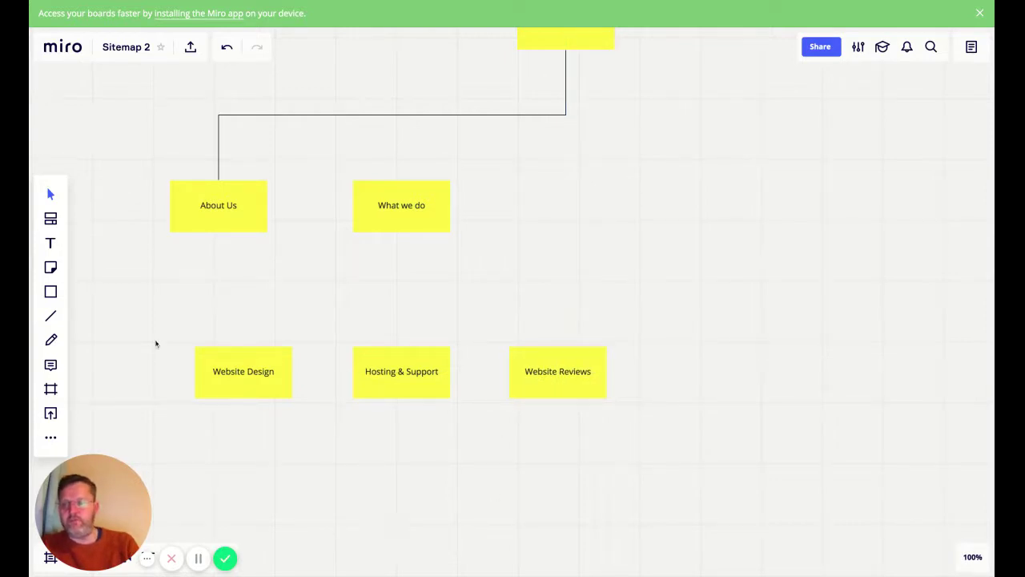
Connect the Website Design, Hosting & Support and Website Reviews boxes to the What we do box with lines.
click(50, 315)
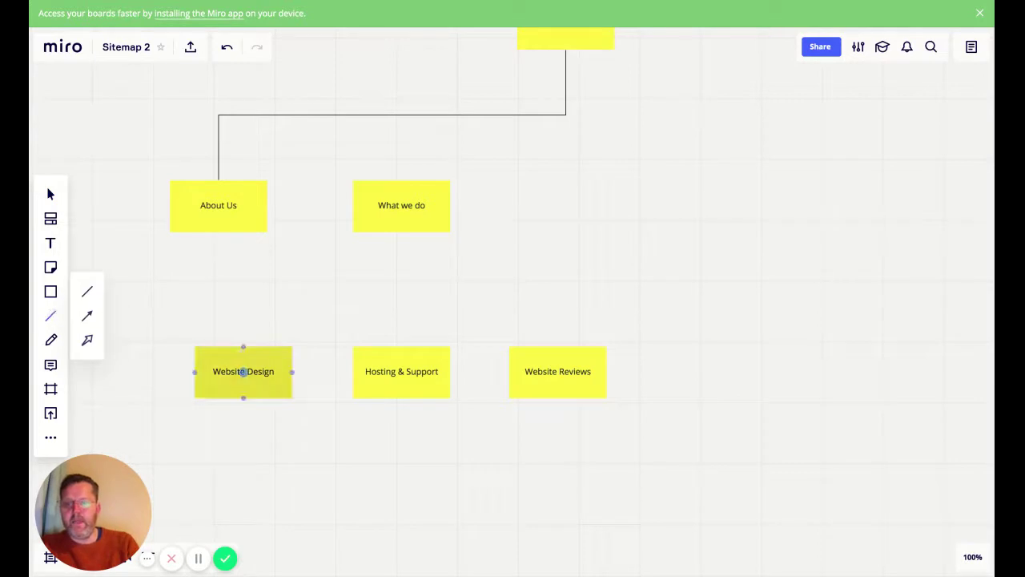
drag(243, 370, 401, 206)
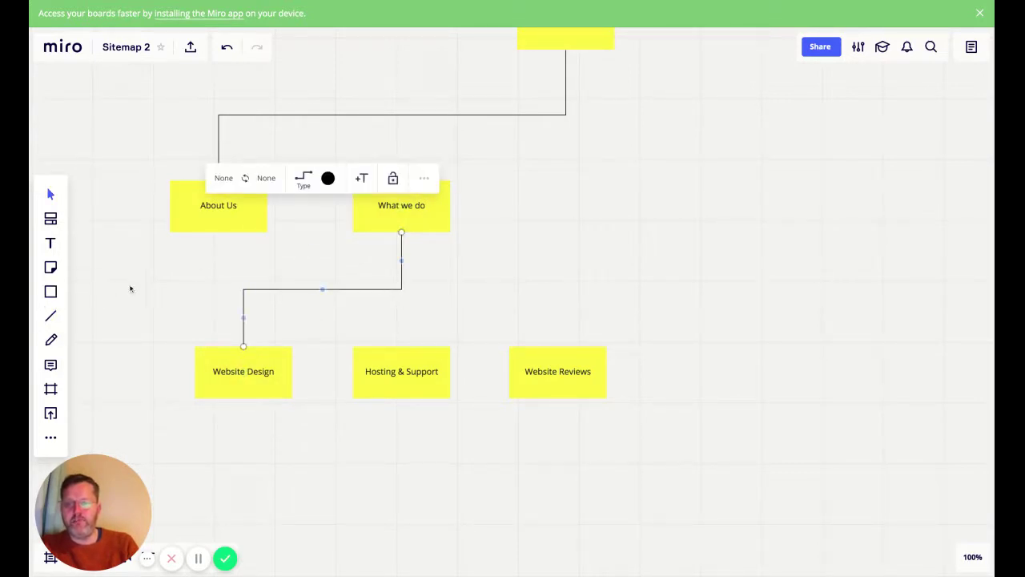
click(51, 316)
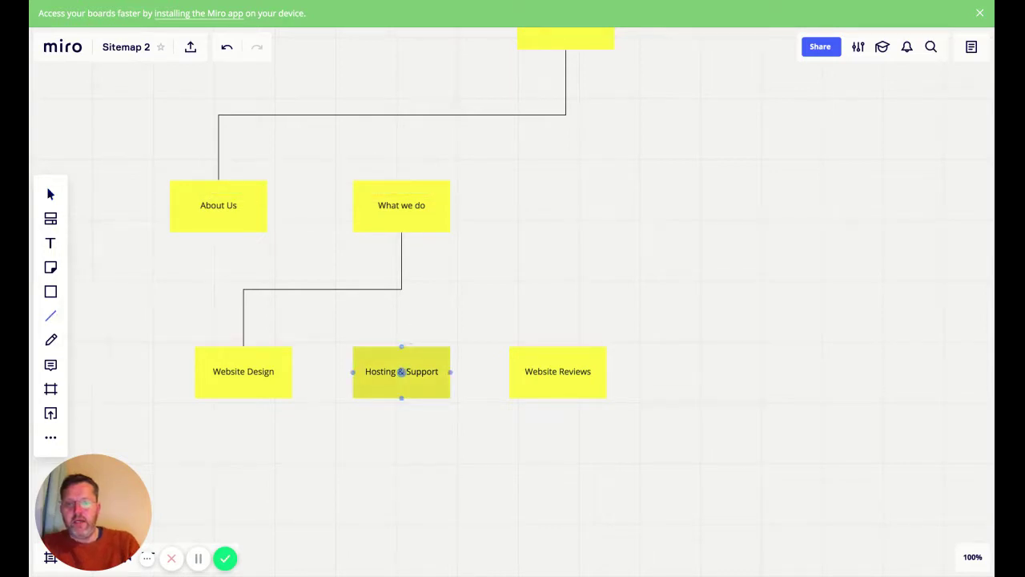
drag(402, 371, 401, 205)
click(51, 316)
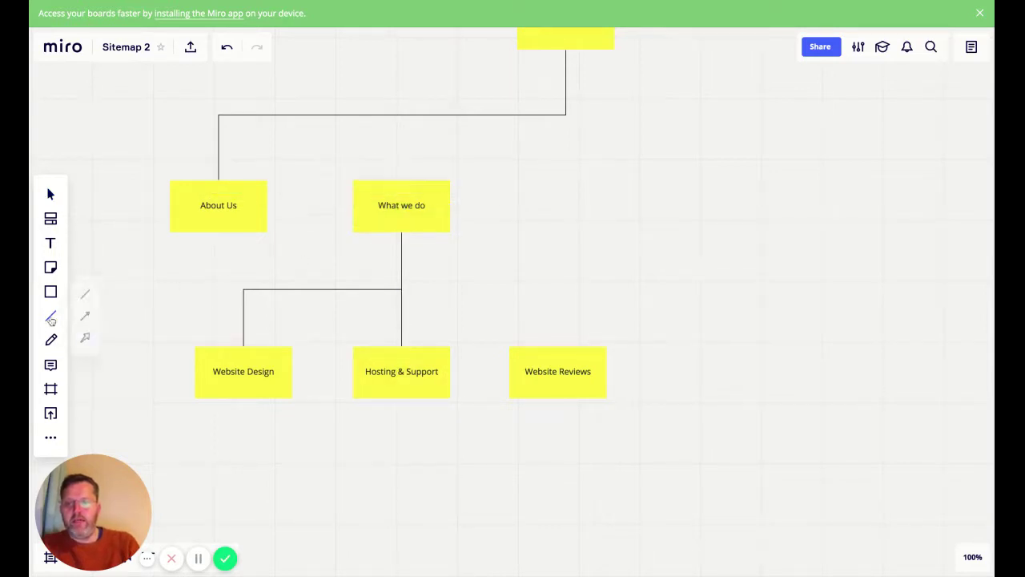
mouse_move(557, 370)
mouse_down()
mouse_move(472, 288)
mouse_move(405, 248)
mouse_move(401, 205)
mouse_up()
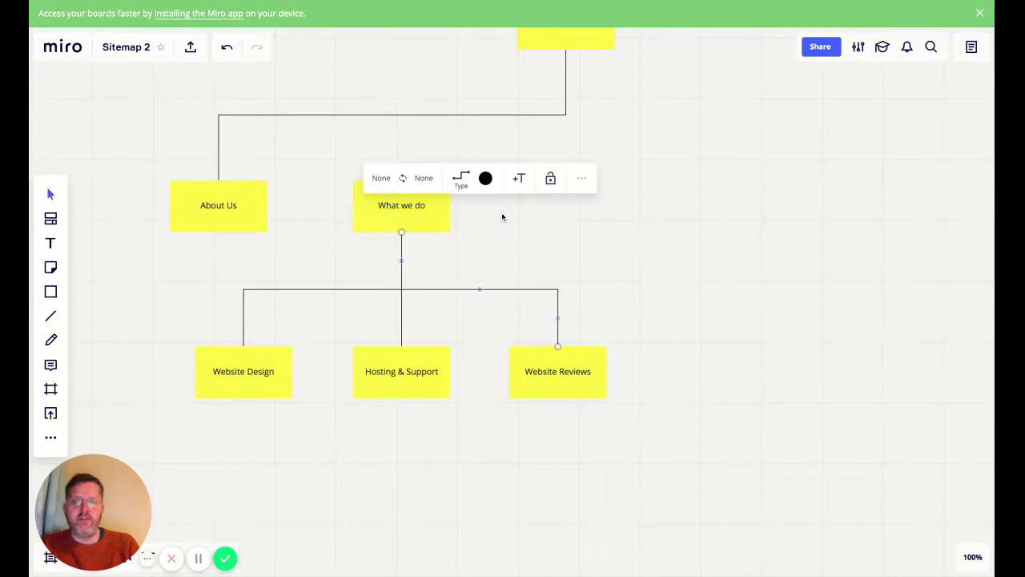
click(476, 216)
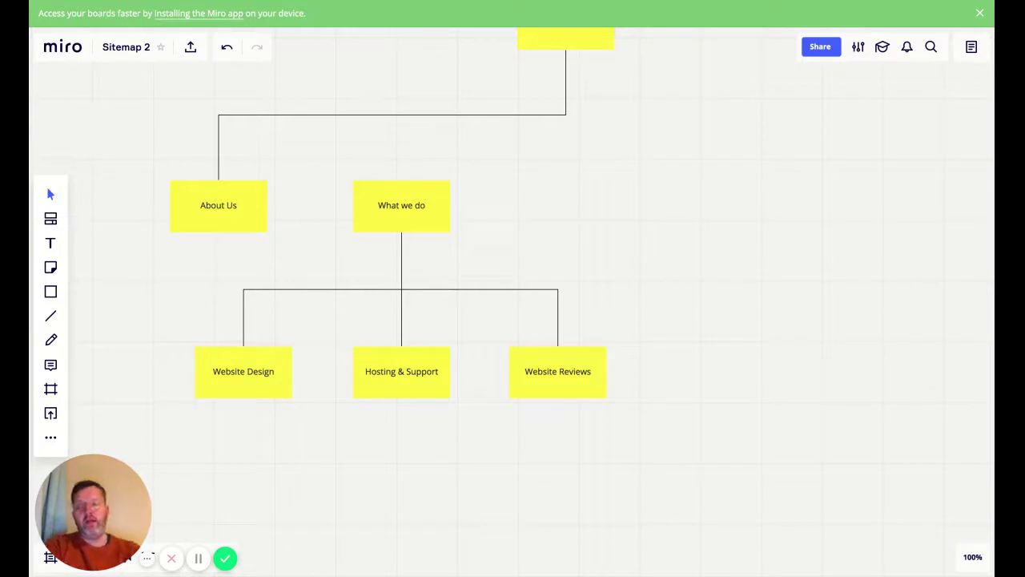
Draw a connector line from the Home box to the What we do box.
click(52, 318)
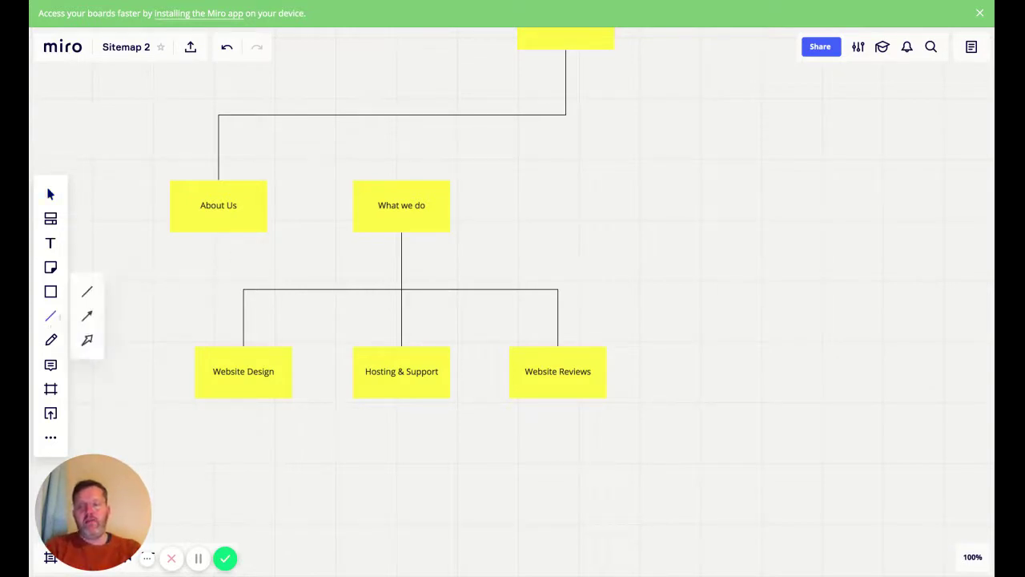
drag(566, 53, 401, 206)
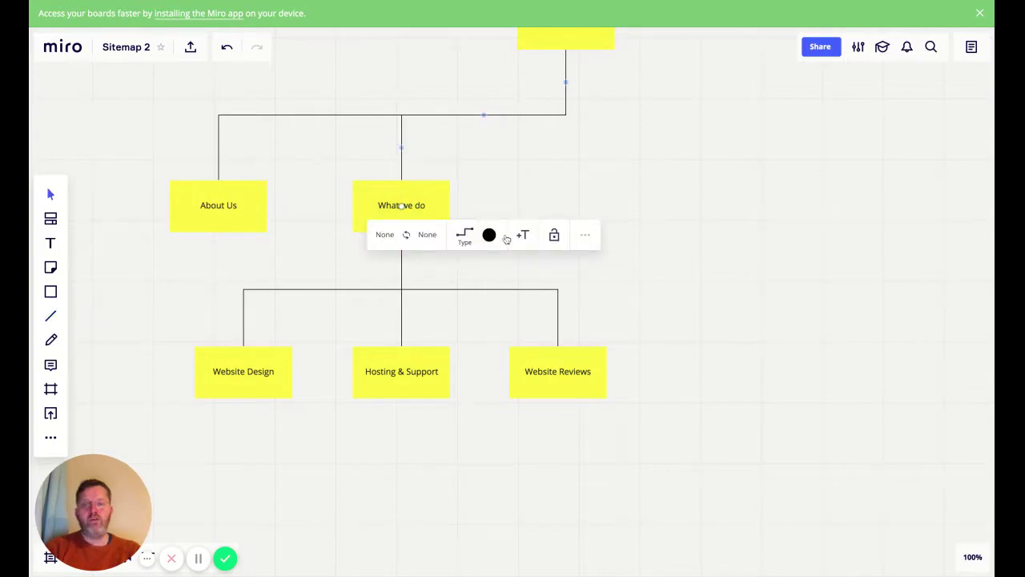
click(457, 446)
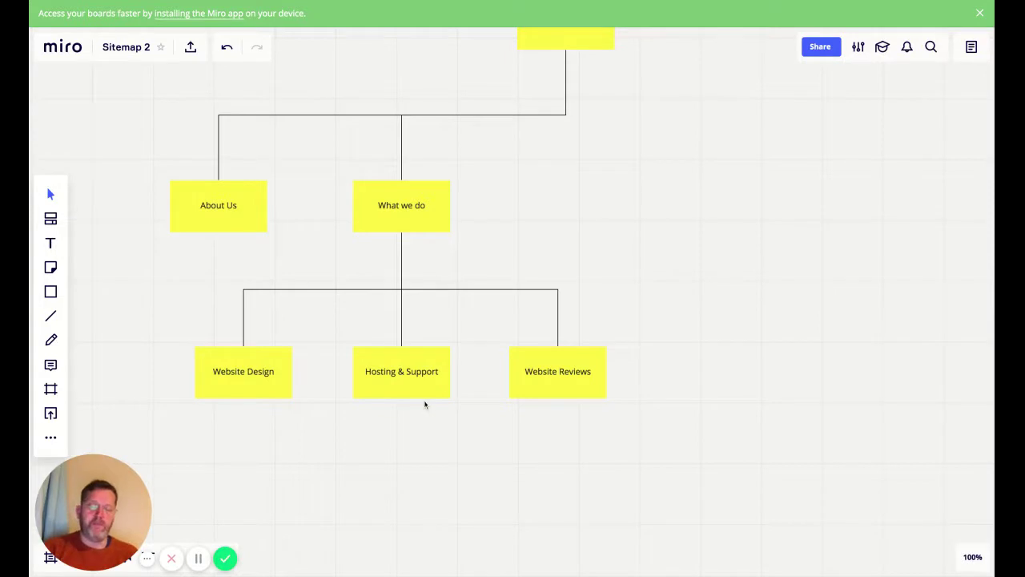
Review the sitemap hierarchy from the Home box down through What we do to its subpages.
click(441, 216)
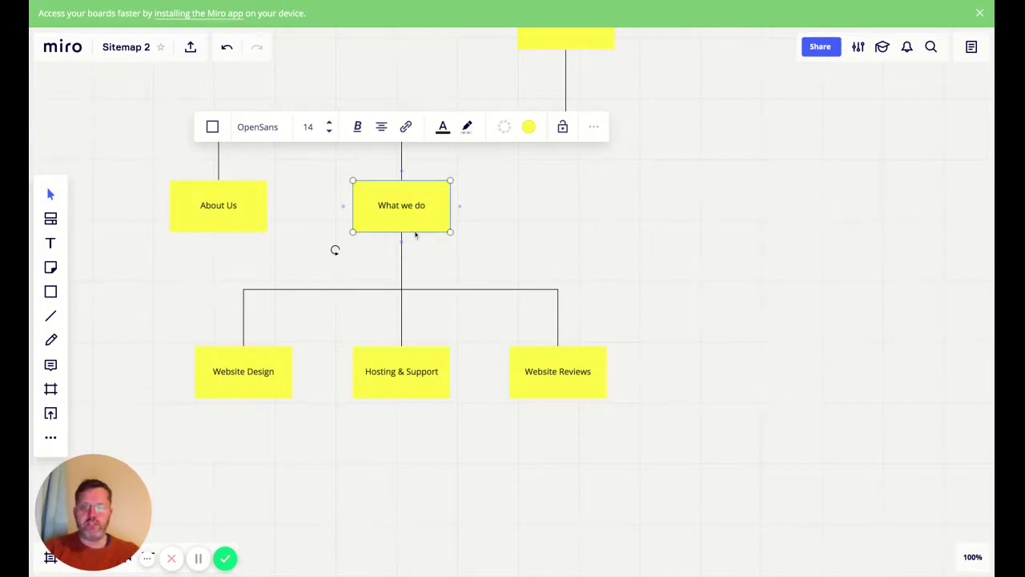
click(269, 391)
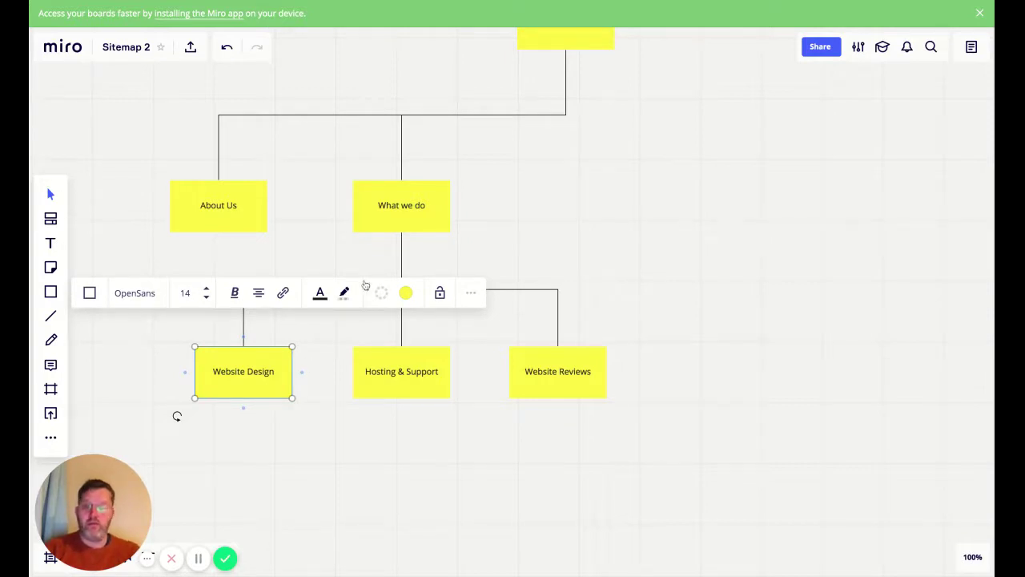
click(424, 225)
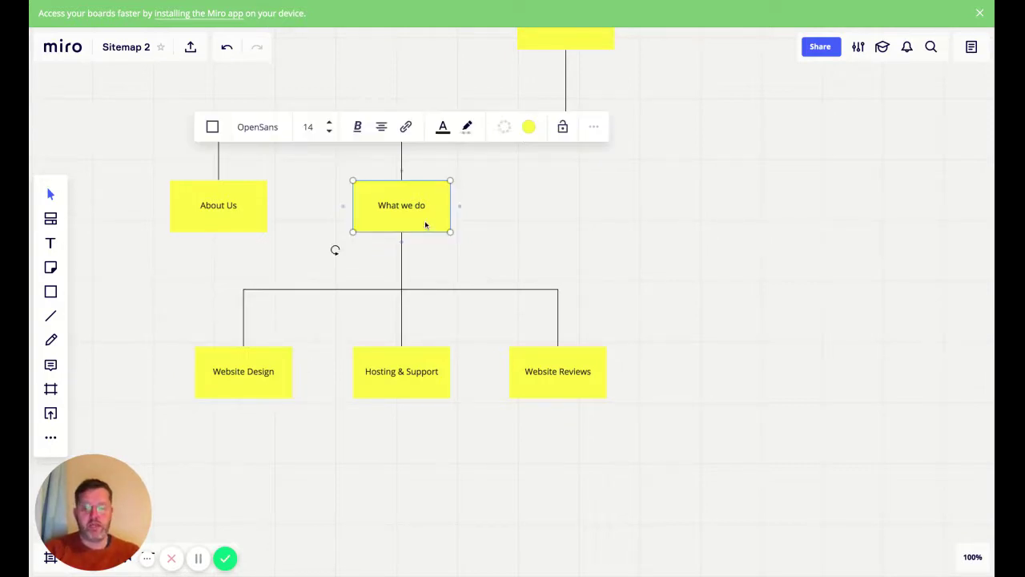
click(675, 252)
scroll(675, 252, up, 1)
scroll(675, 252, up, 5)
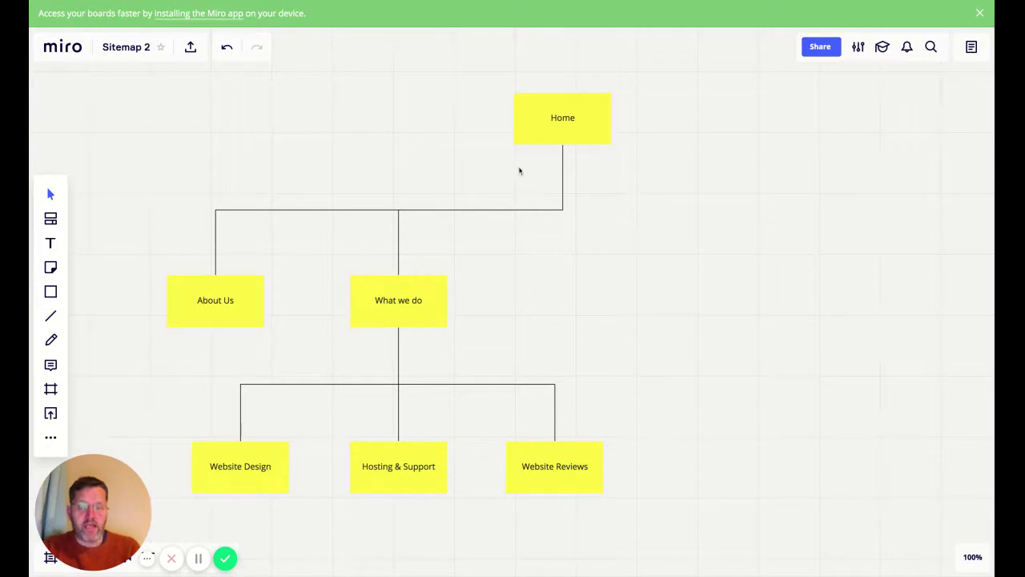
click(593, 127)
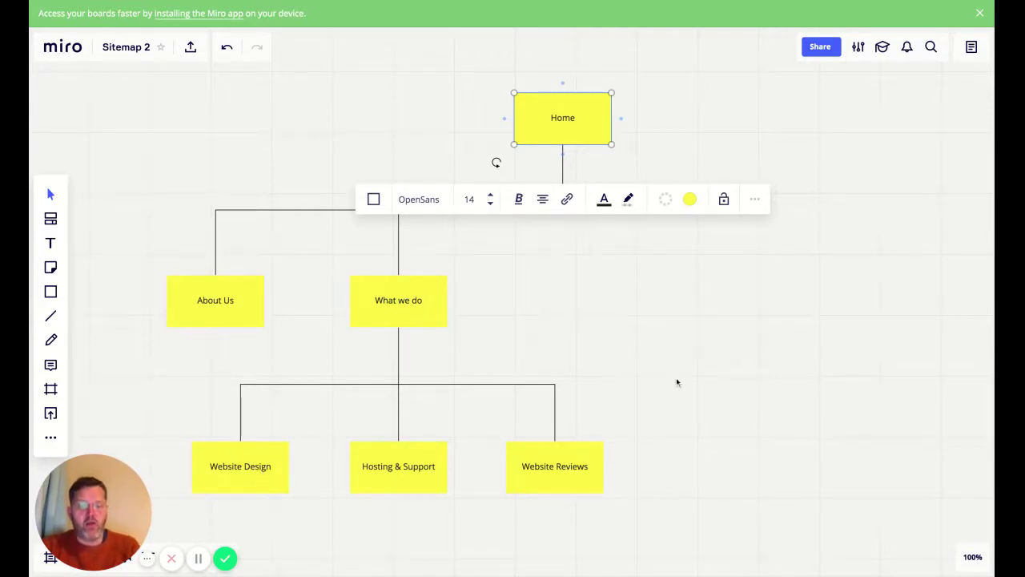
click(712, 387)
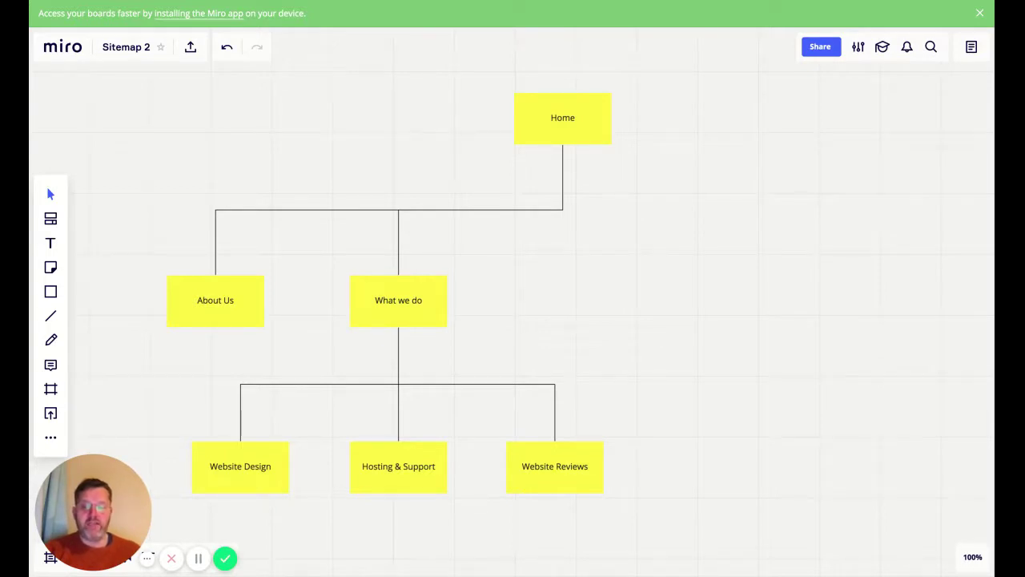
click(428, 319)
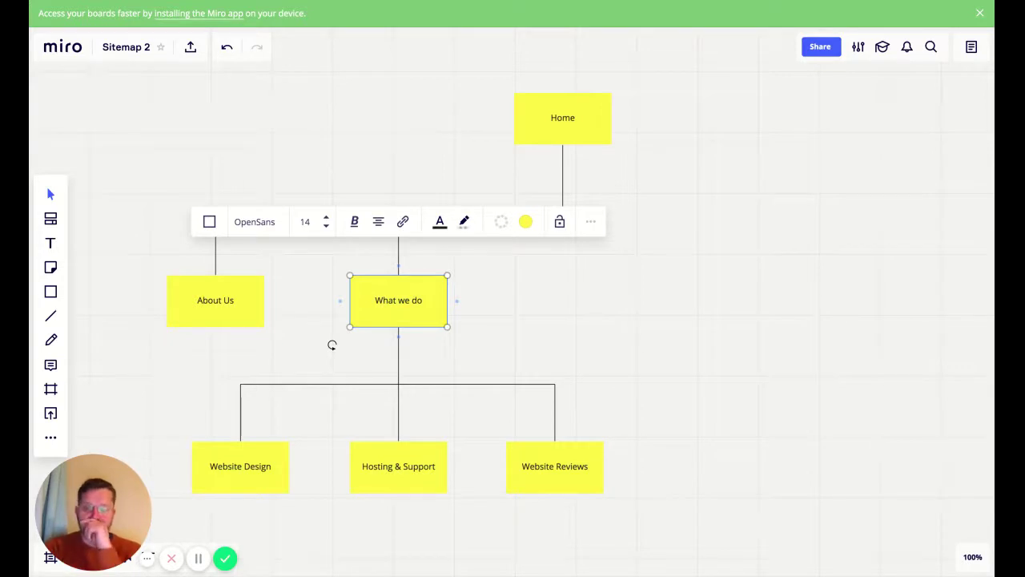
click(515, 362)
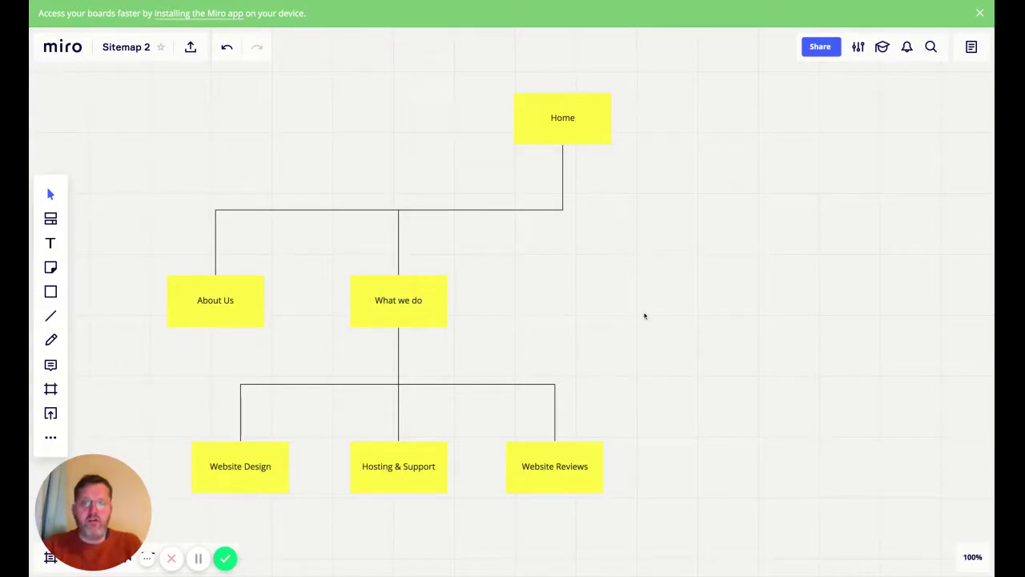
Duplicate the What we do box and place the copy on the same level, to the right of the Home box's connector.
click(428, 319)
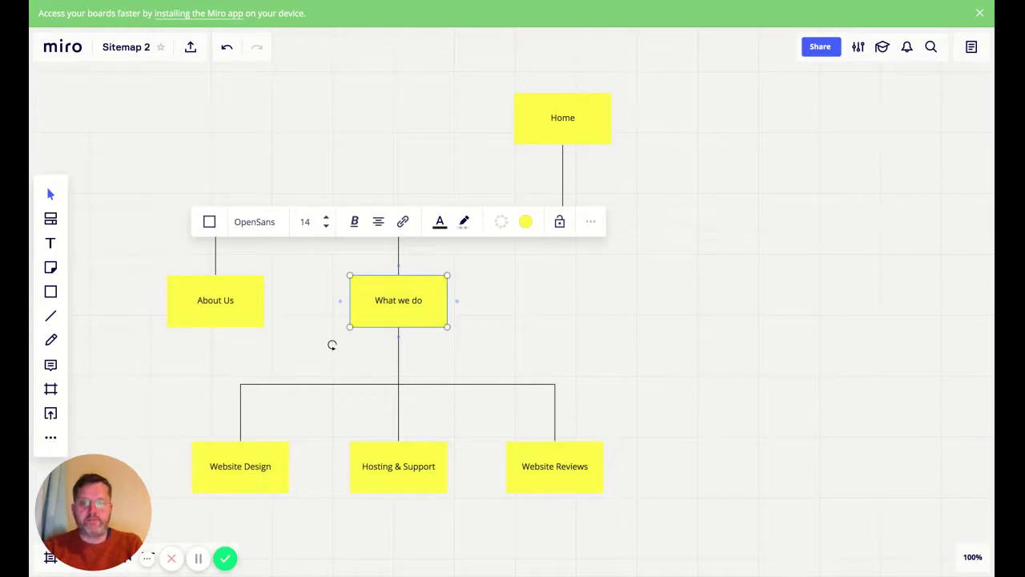
key(ctrl+d)
drag(585, 314, 689, 298)
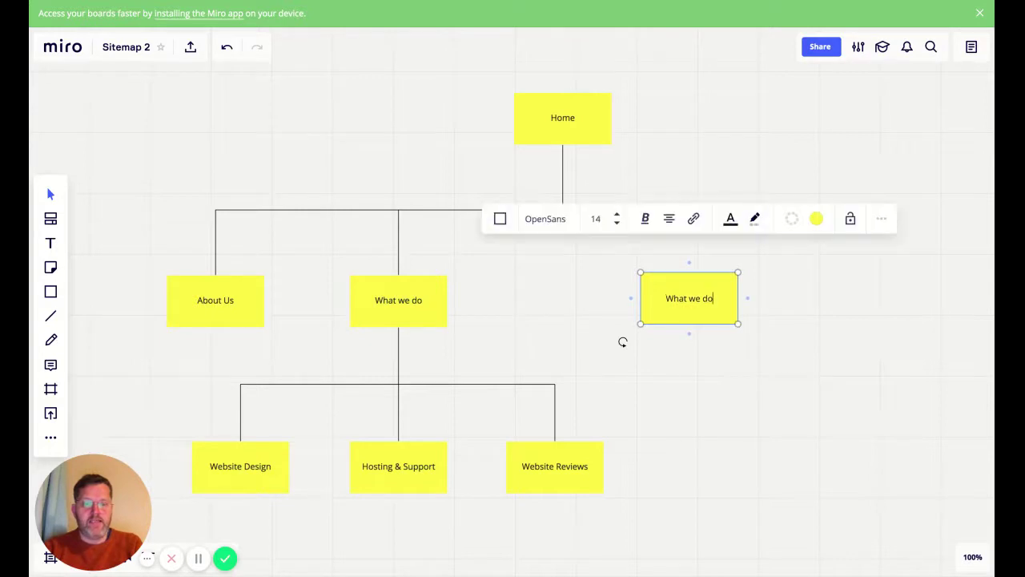
Relabel the copied What we do box as "Case Study Summary", with Summary on a second line.
key(Return)
key(ctrl+a)
text(case)
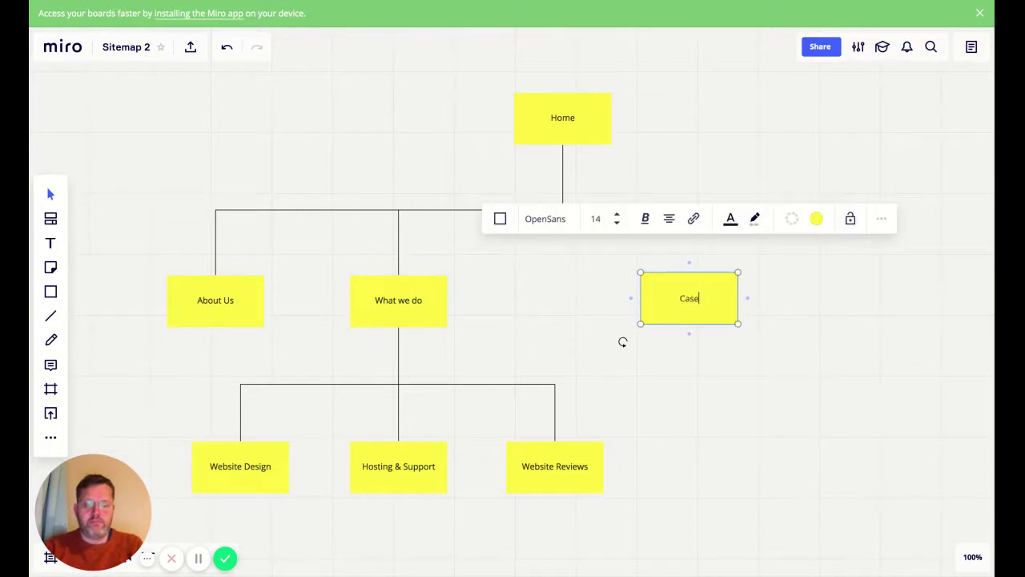
text( Study)
key(Return)
text(Sum)
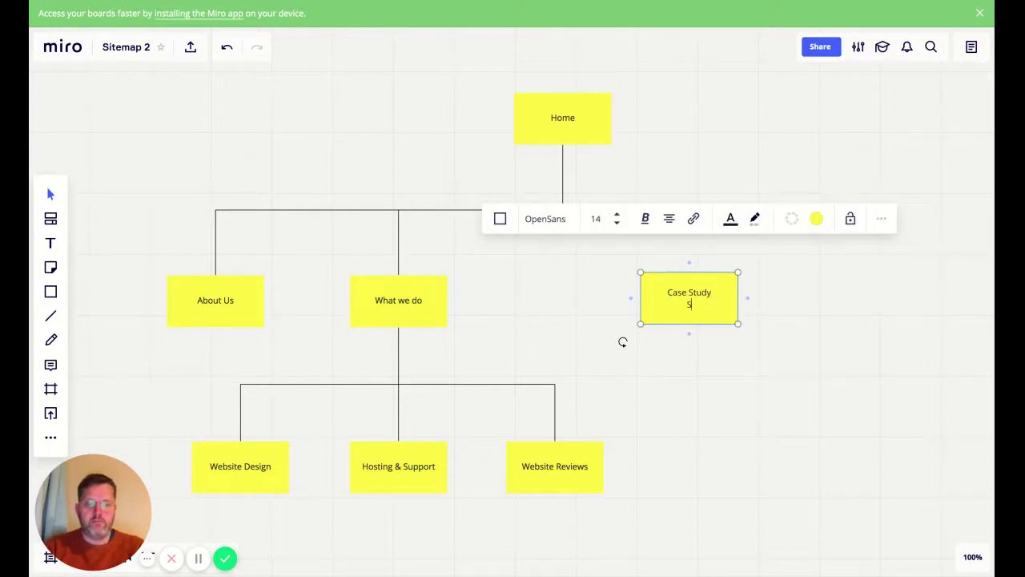
text(mary)
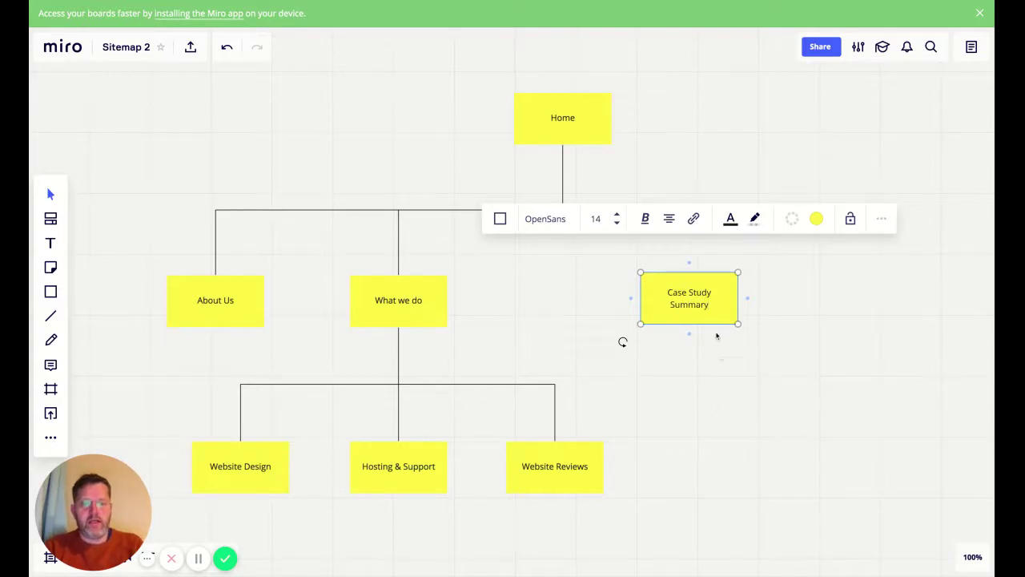
click(716, 334)
Duplicate the Case Study Summary box and place the copy roughly beneath it.
click(714, 318)
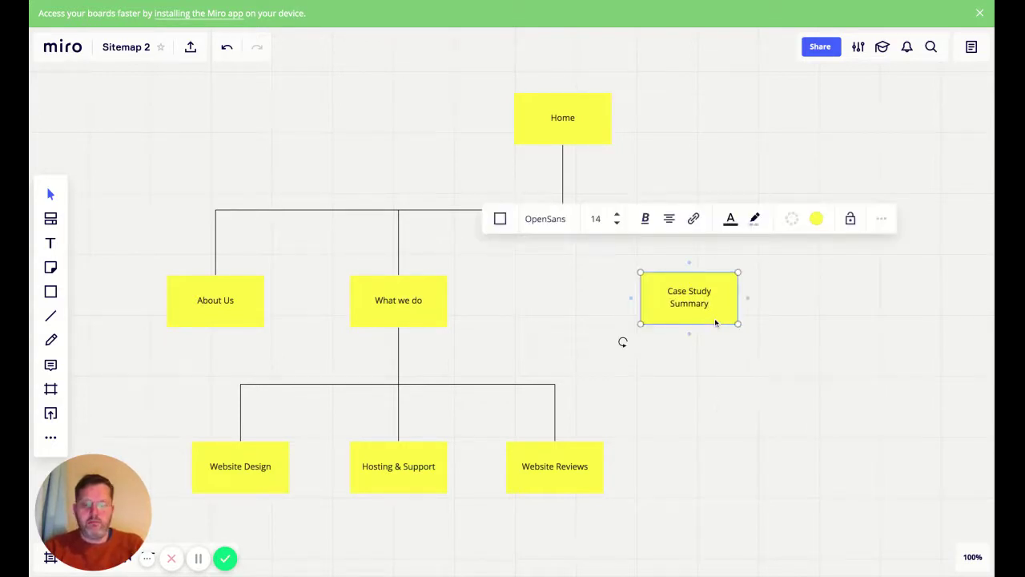
key(ctrl+d)
drag(715, 318, 686, 426)
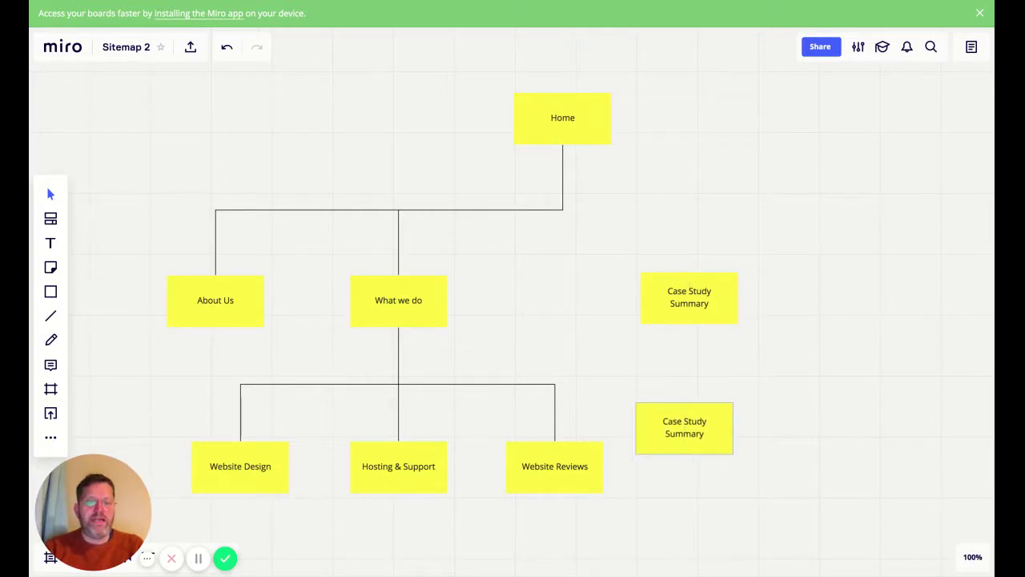
Relabel the copied Case Study Summary box as "Case Study Details page", with Details page on the second line.
click(685, 431)
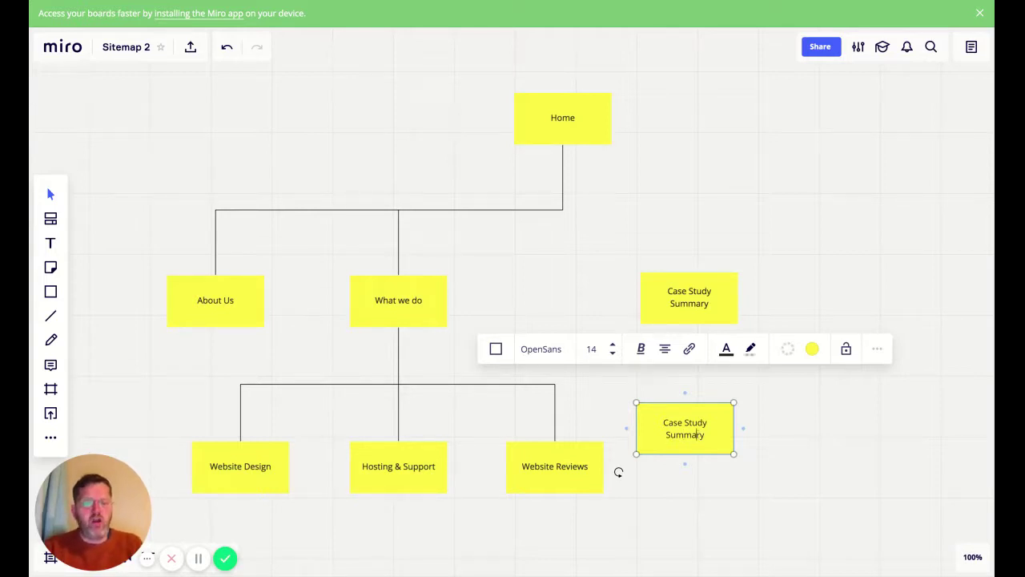
key(ctrl+a)
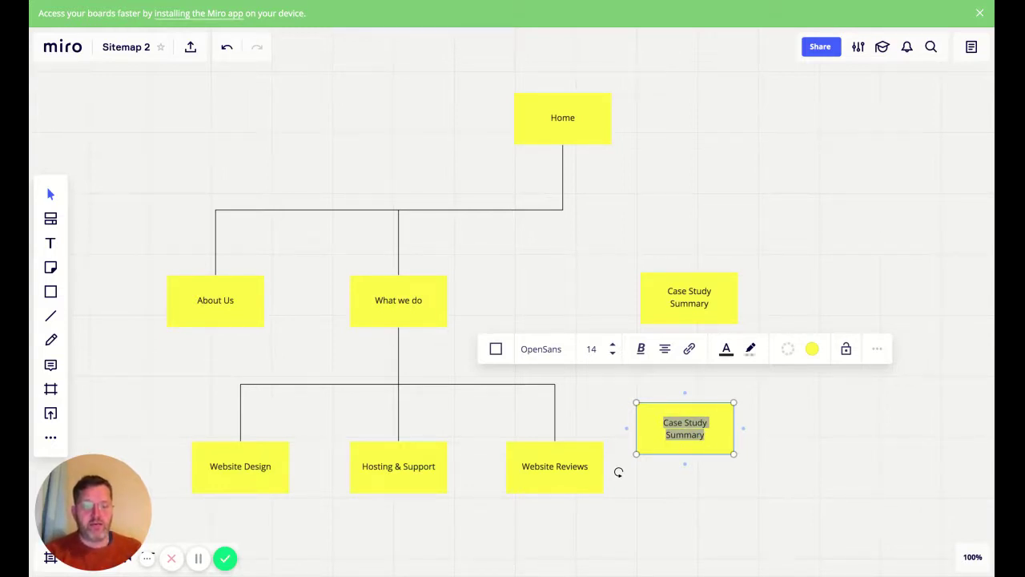
key(Right)
key(ctrl+shift+Left)
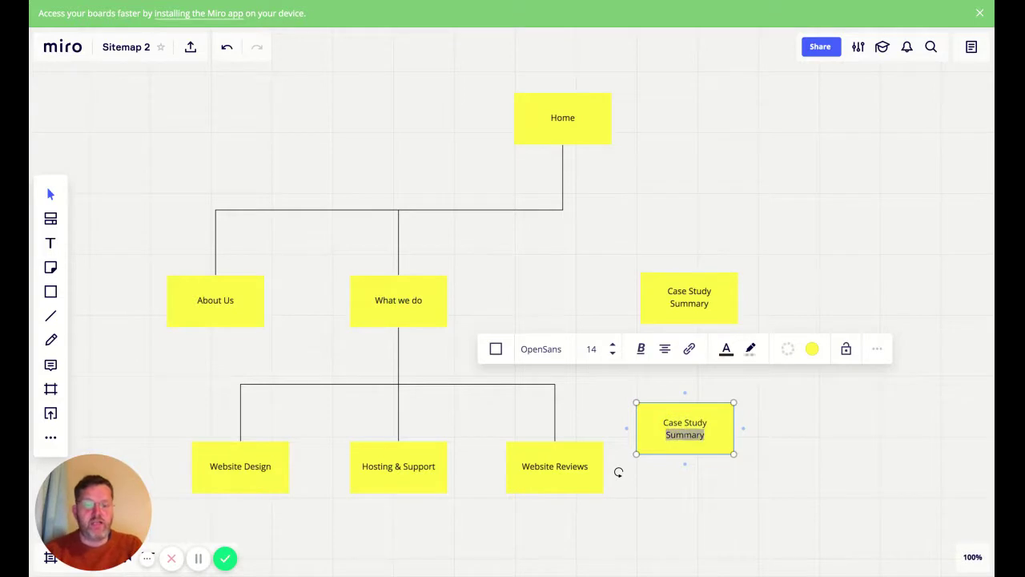
text(Det)
key(BackSpace)
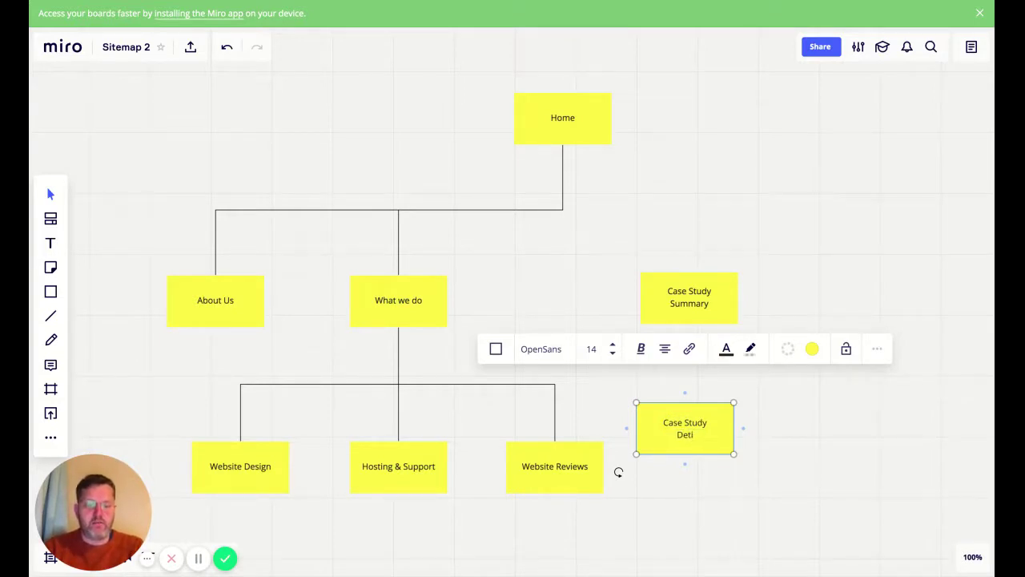
key(BackSpace)
text(ails pages)
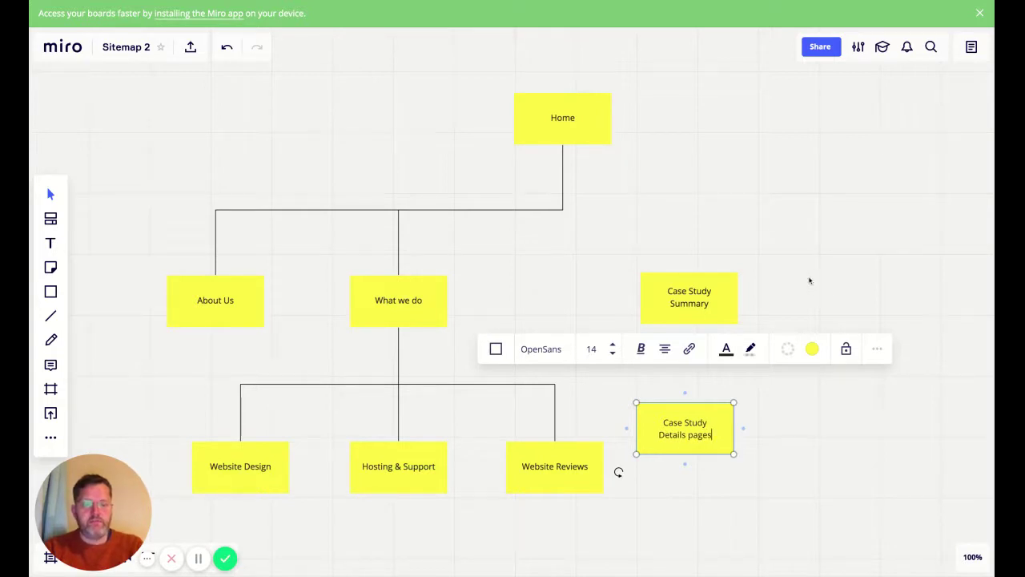
key(BackSpace)
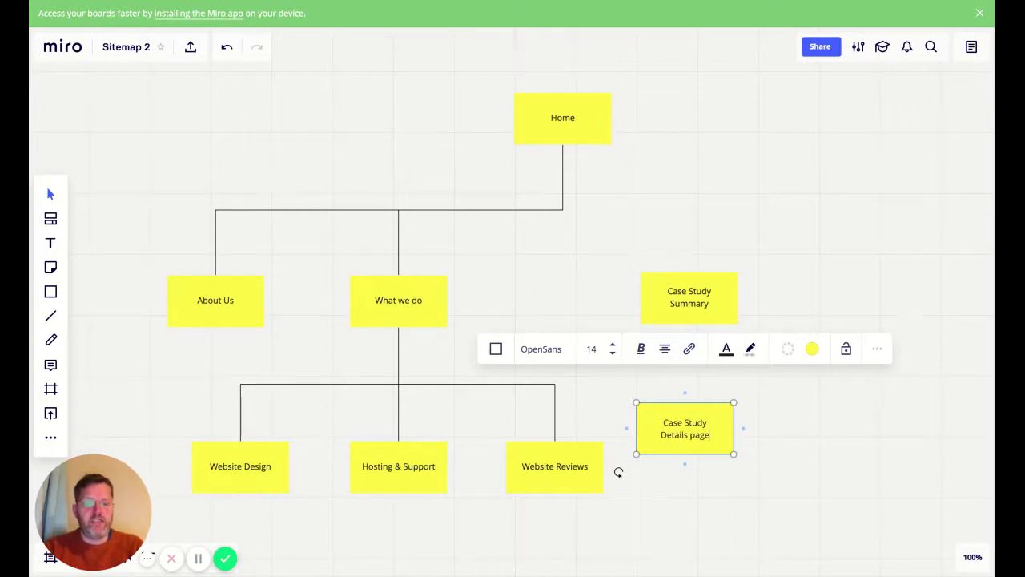
click(751, 458)
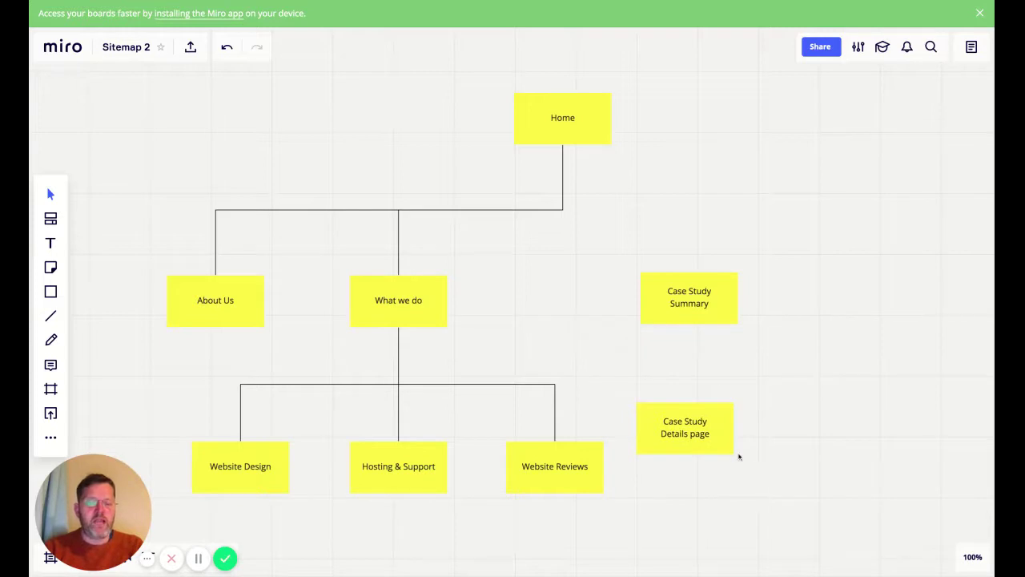
Duplicate the Case Study Details page box and send the copy behind the original.
click(724, 452)
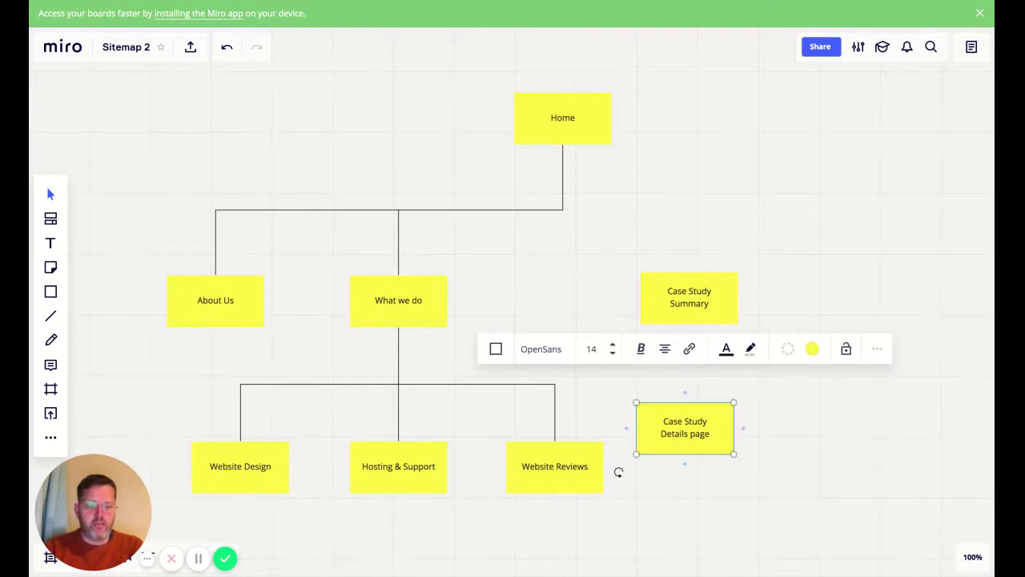
drag(618, 473, 657, 492)
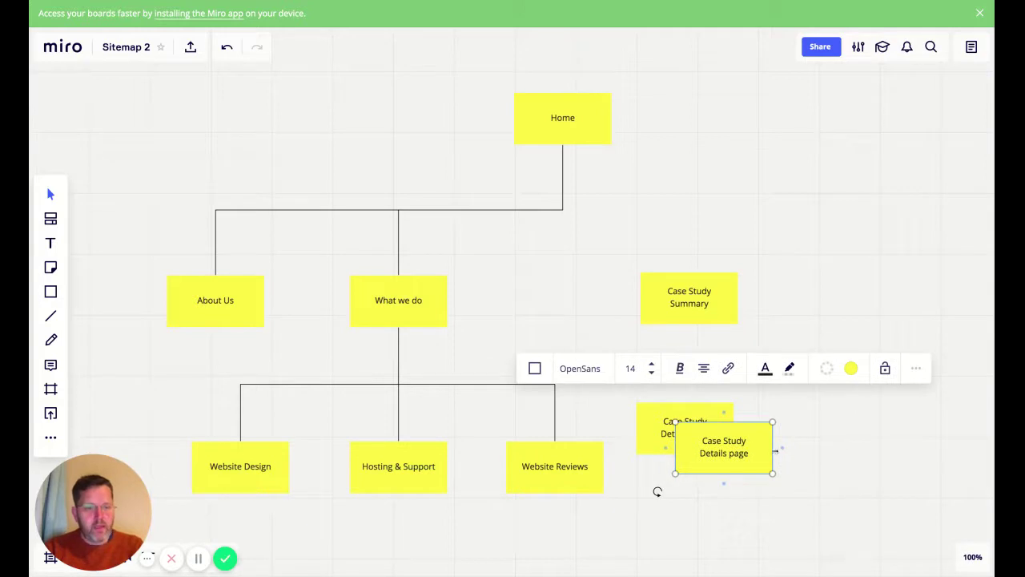
click(916, 370)
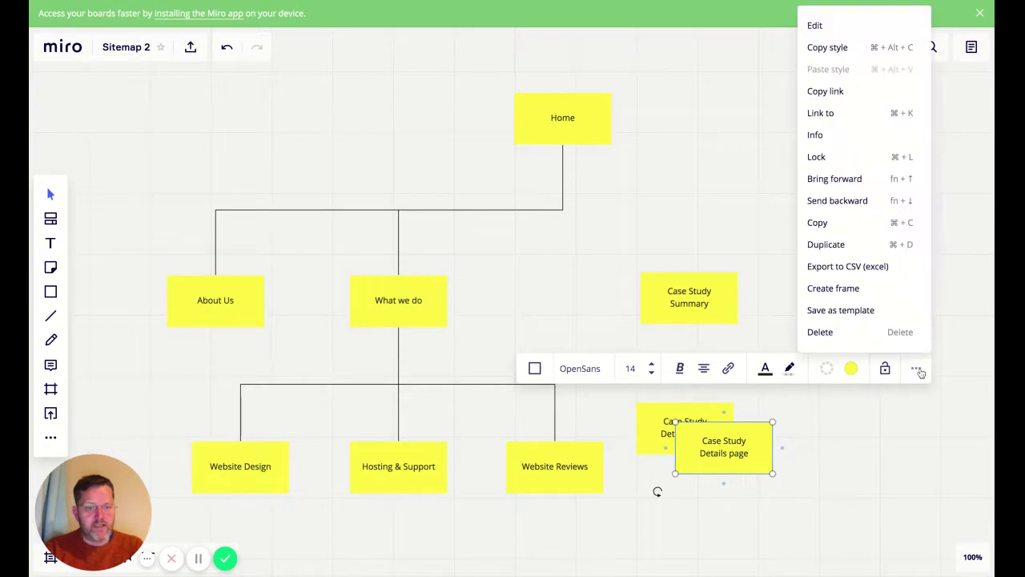
click(882, 201)
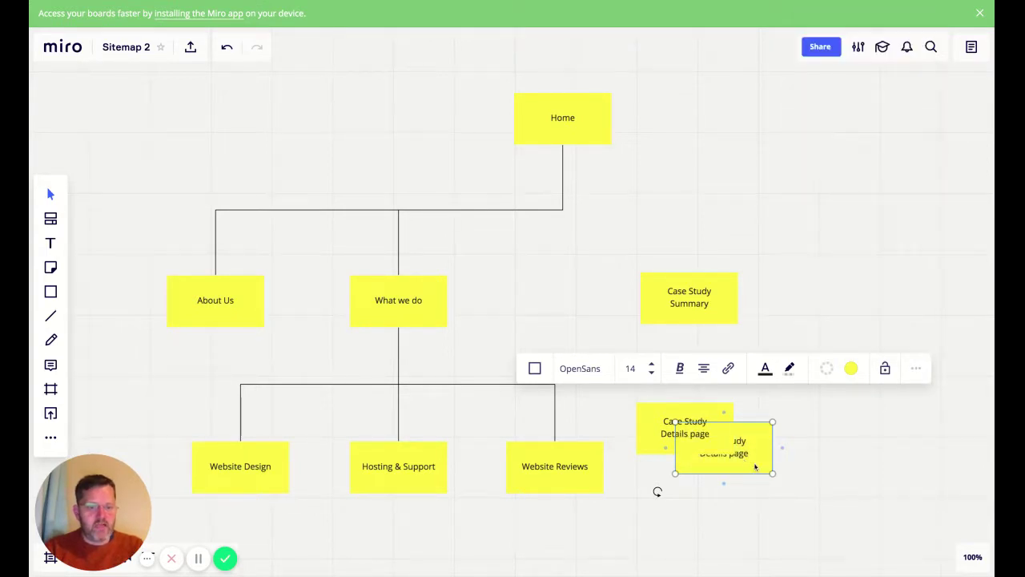
Fill the rear Case Study Details page copy with grey and offset it slightly down and right as a shadow.
click(851, 369)
click(838, 484)
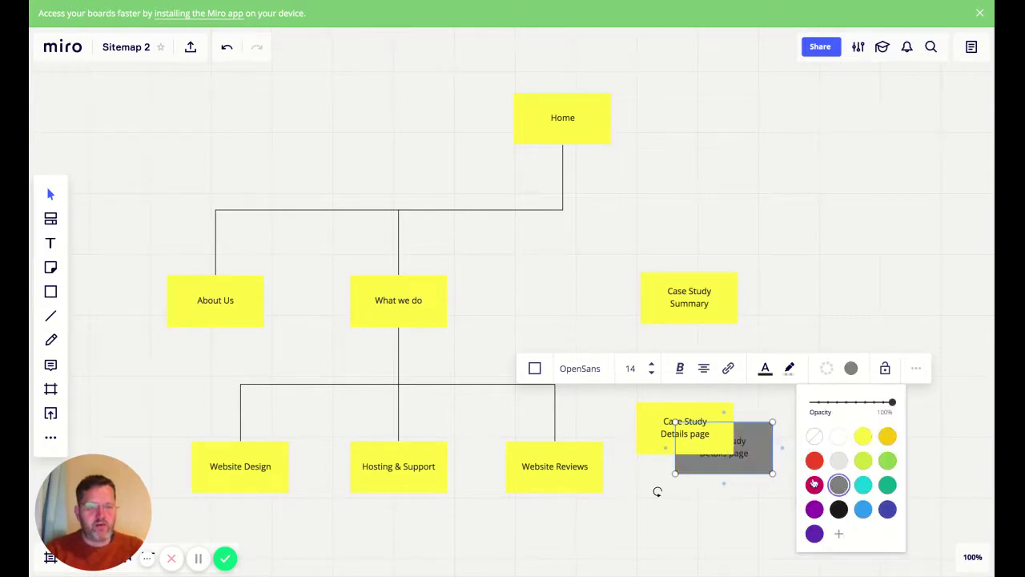
drag(765, 467, 761, 466)
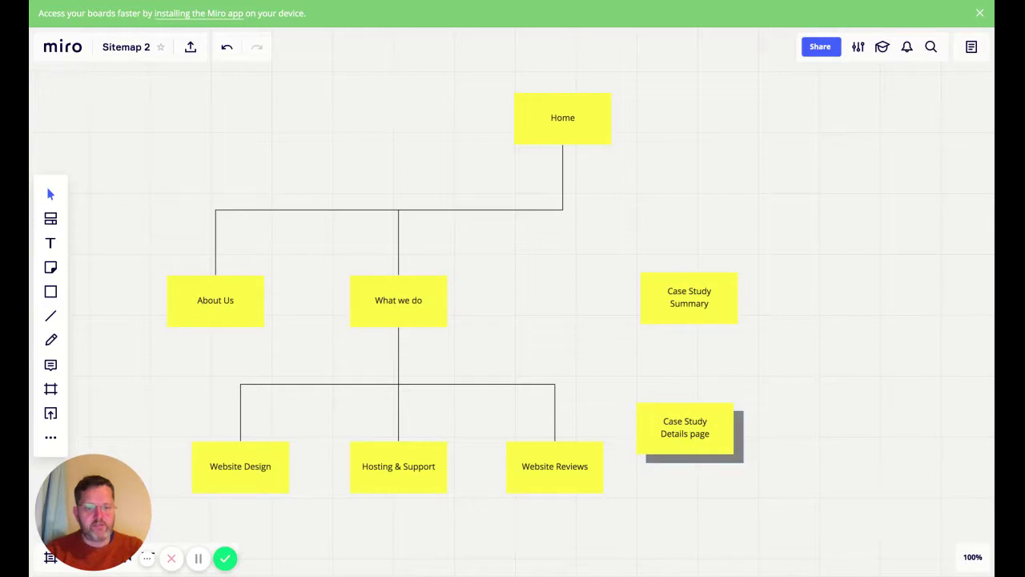
Draw a connector line from the Case Study Summary box down to the Case Study Details page box.
click(50, 325)
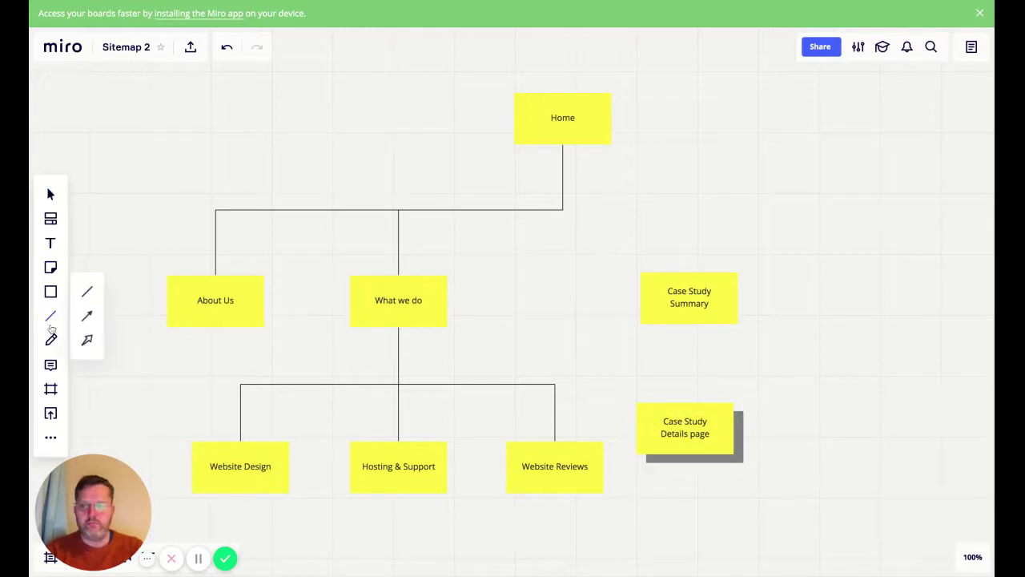
drag(689, 324, 685, 429)
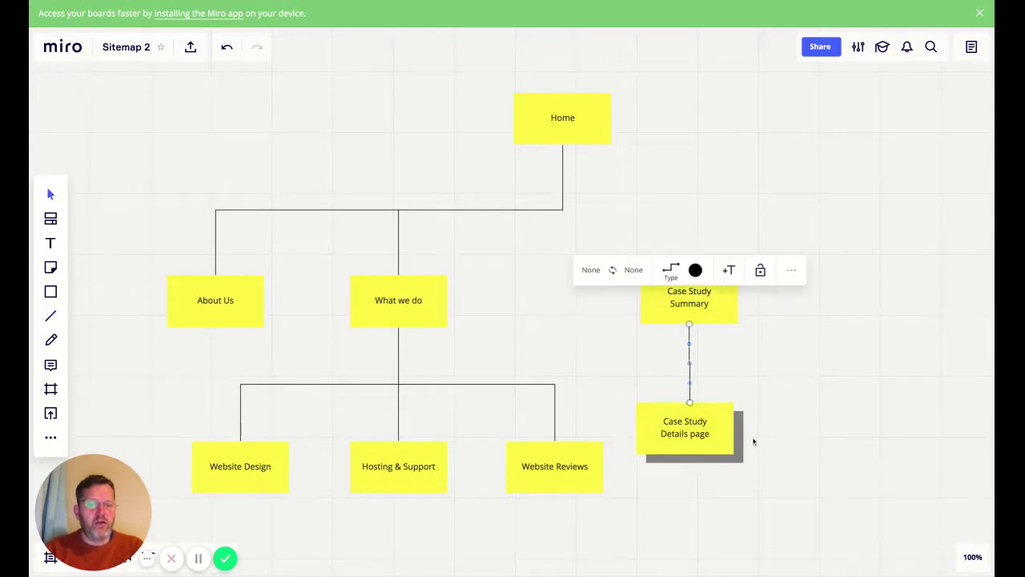
click(51, 316)
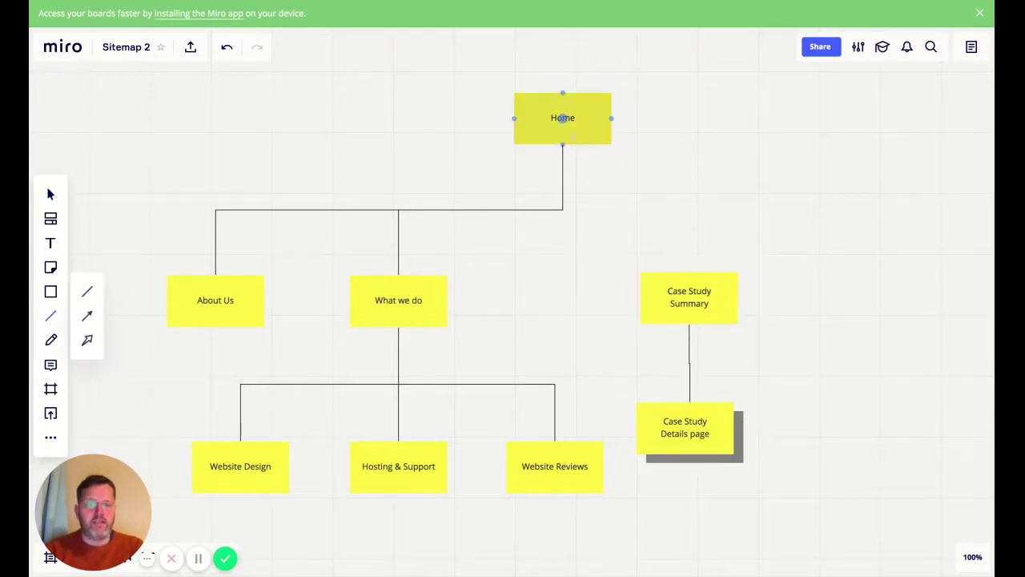
drag(562, 118, 688, 295)
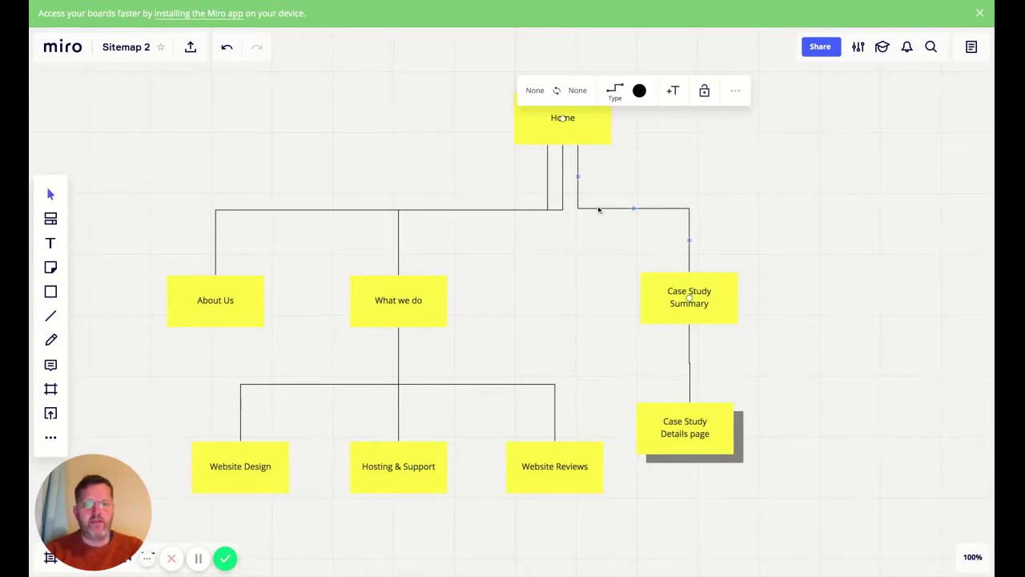
key(Delete)
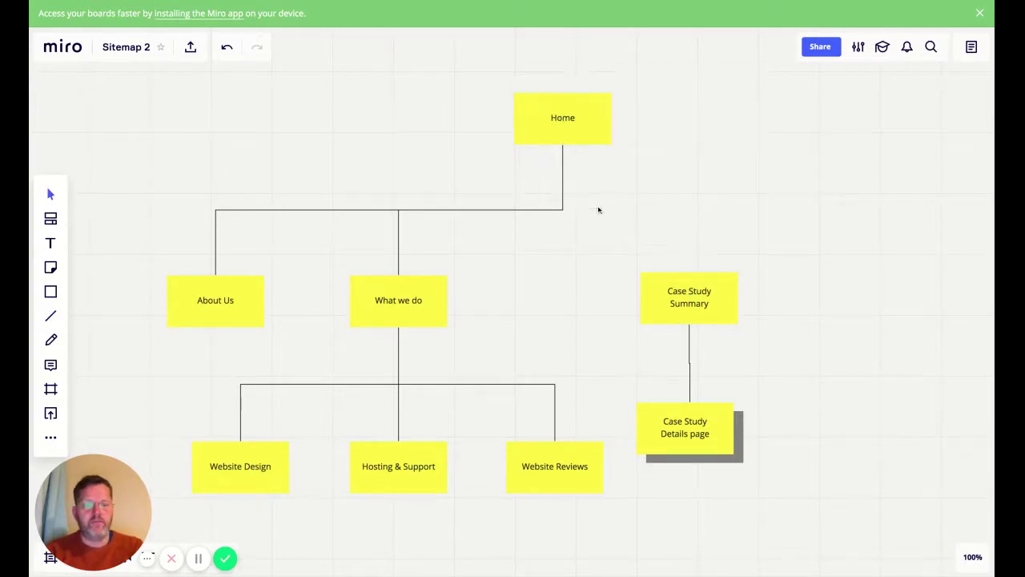
Draw a connector line from the top of the Case Study Summary box to the bottom of the Home box.
click(51, 316)
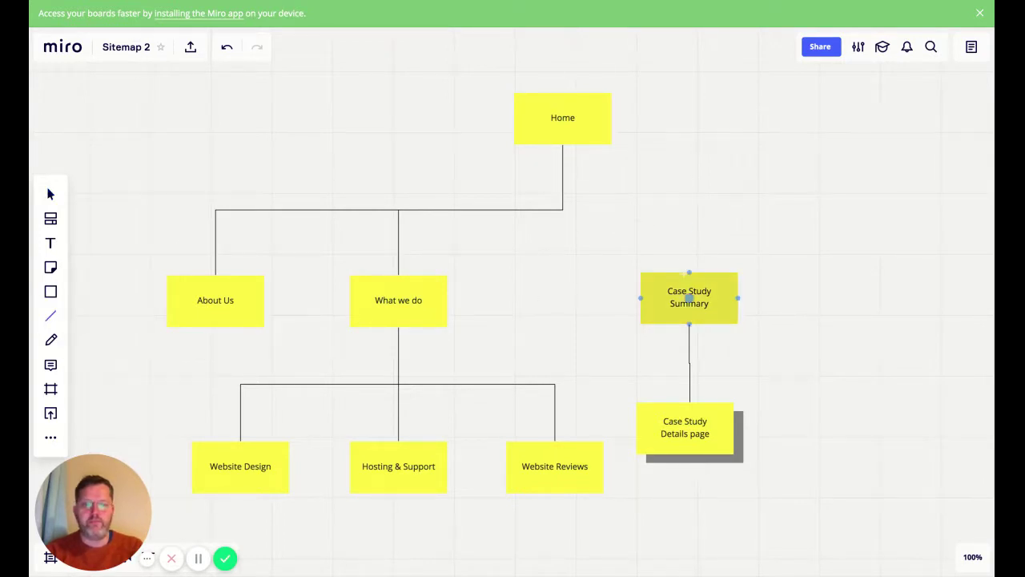
drag(688, 295, 562, 118)
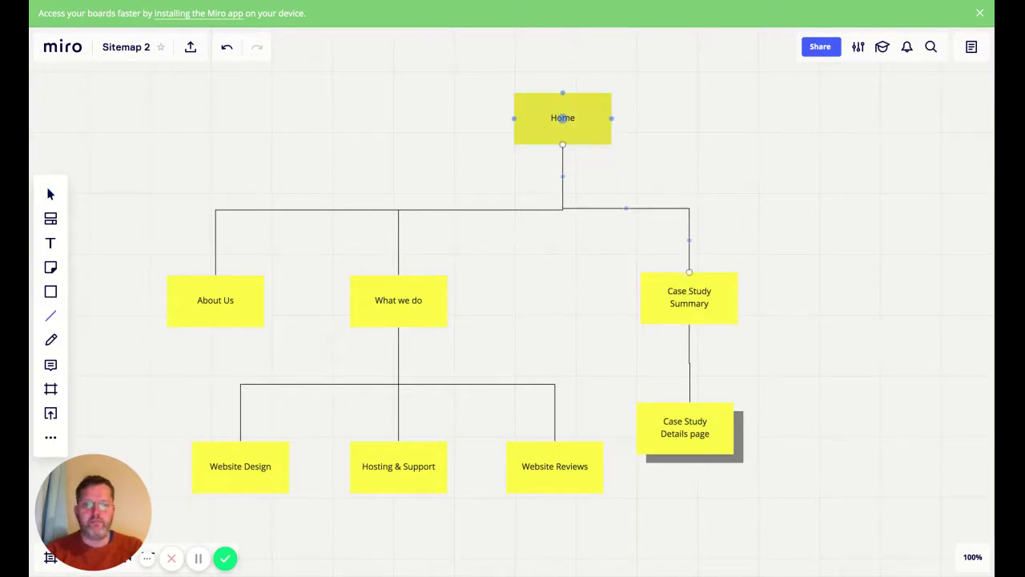
click(777, 213)
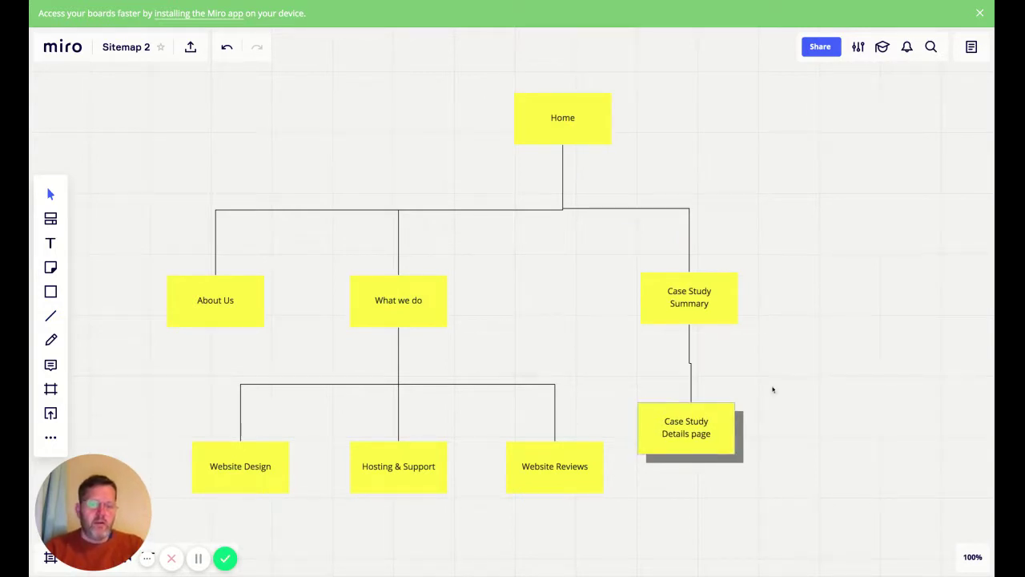
click(728, 298)
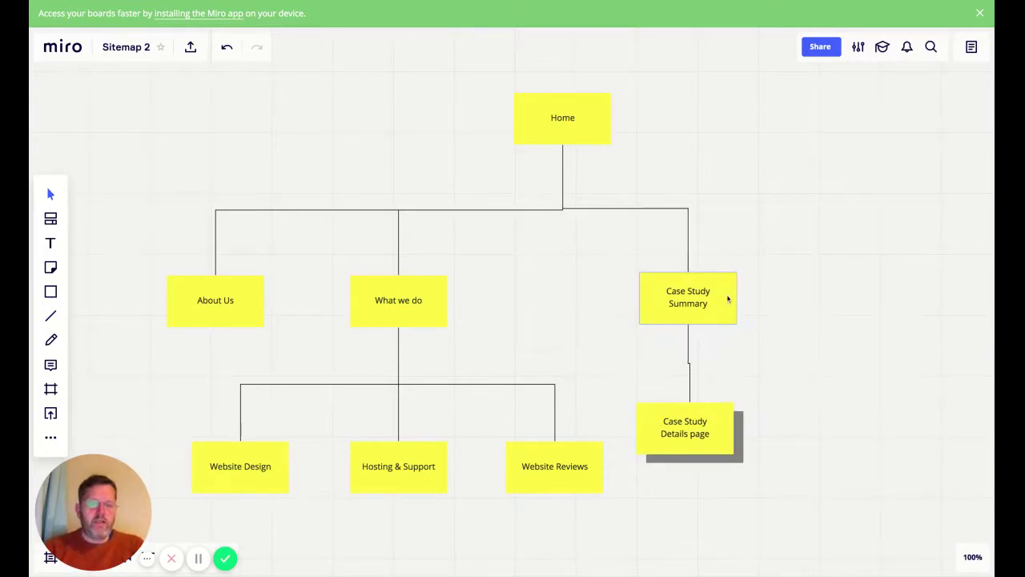
click(813, 367)
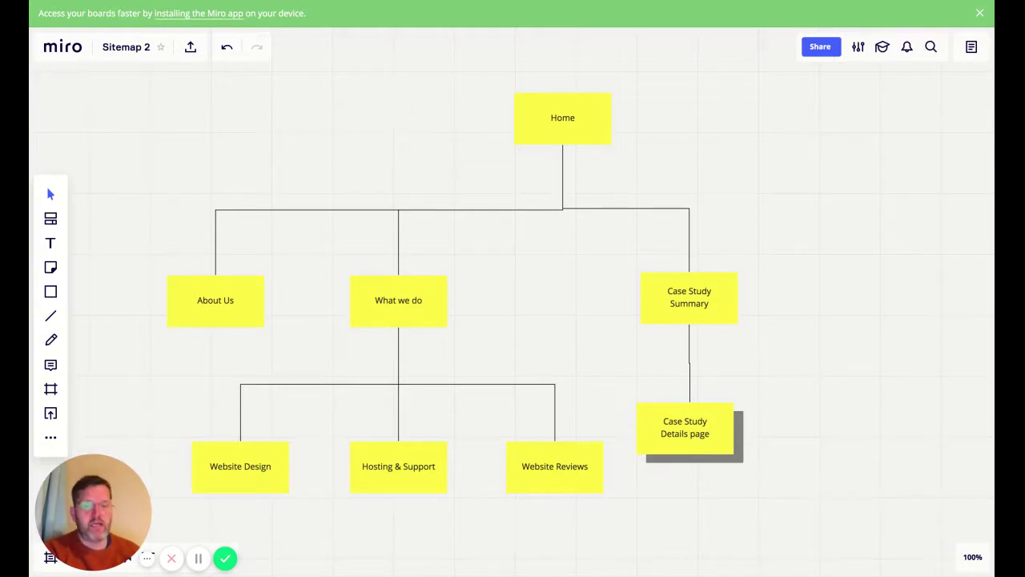
Relabel the Case Study Summary box as "Work".
double_click(706, 304)
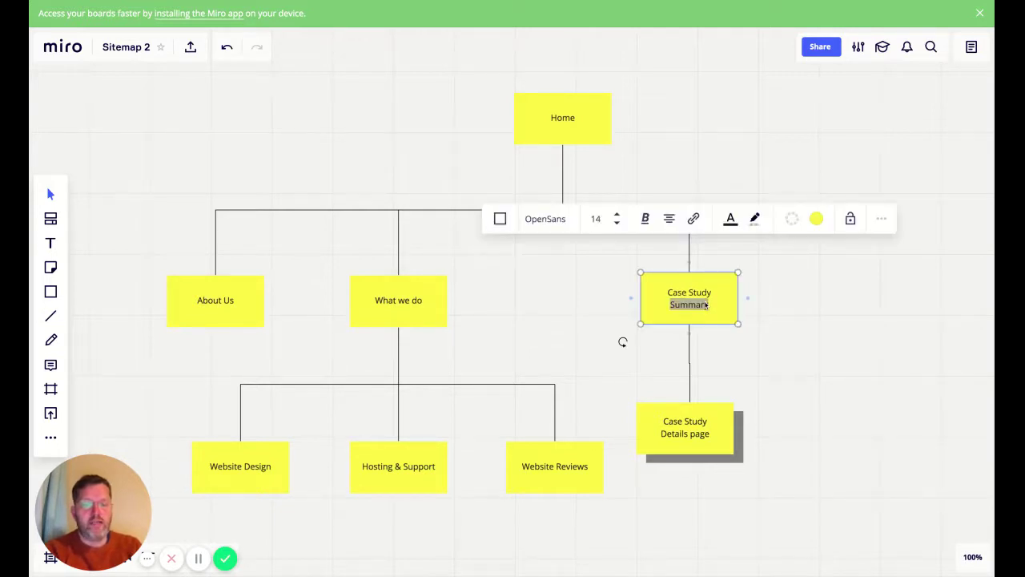
click(706, 304)
triple_click(706, 305)
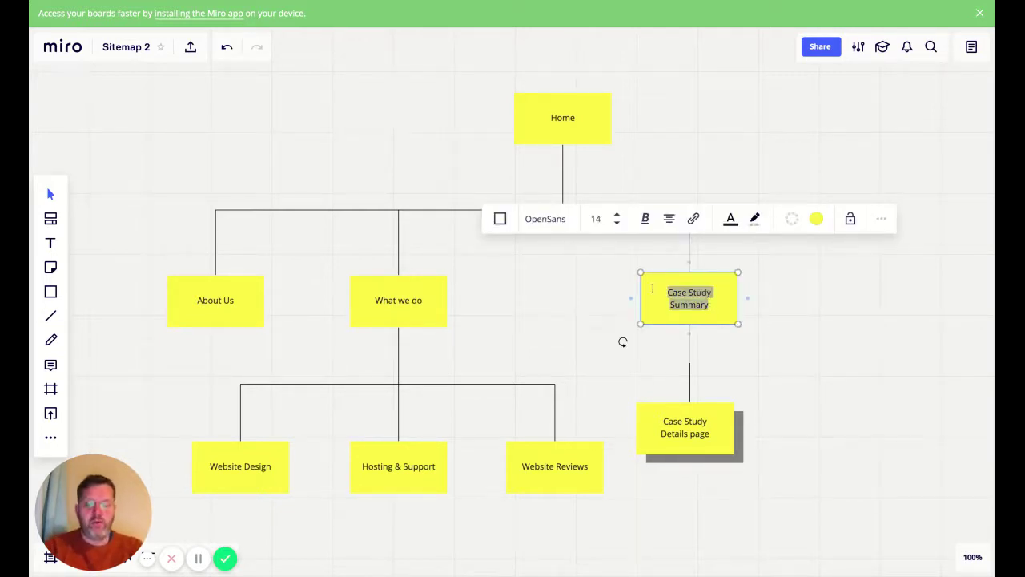
text(Clients)
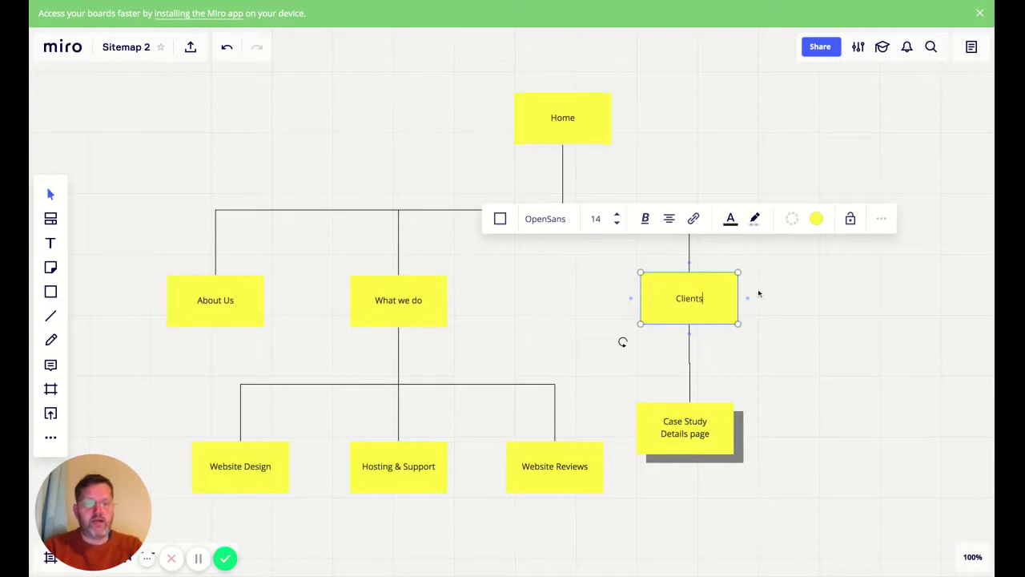
key(ctrl+a)
text(Work)
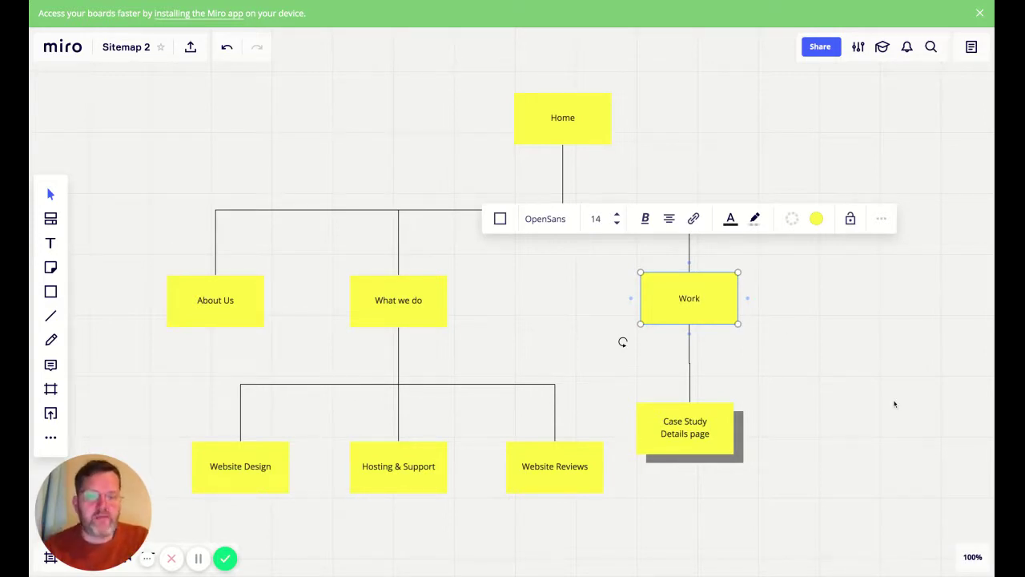
click(894, 403)
Move the Work box level with the What we do box so its connector lines up with the existing branch.
scroll(859, 420, right, 2)
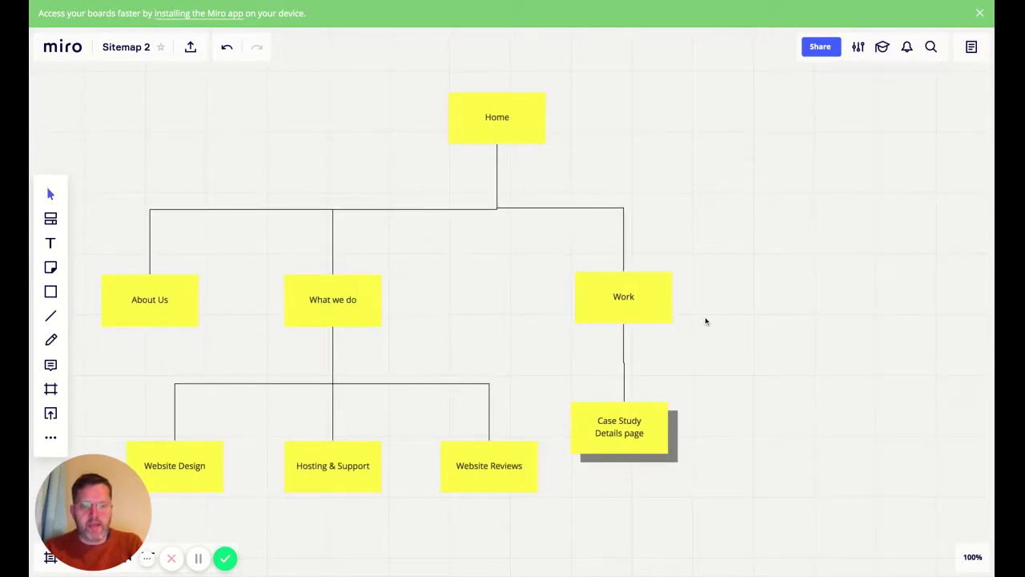
scroll(711, 320, right, 2)
scroll(760, 343, right, 2)
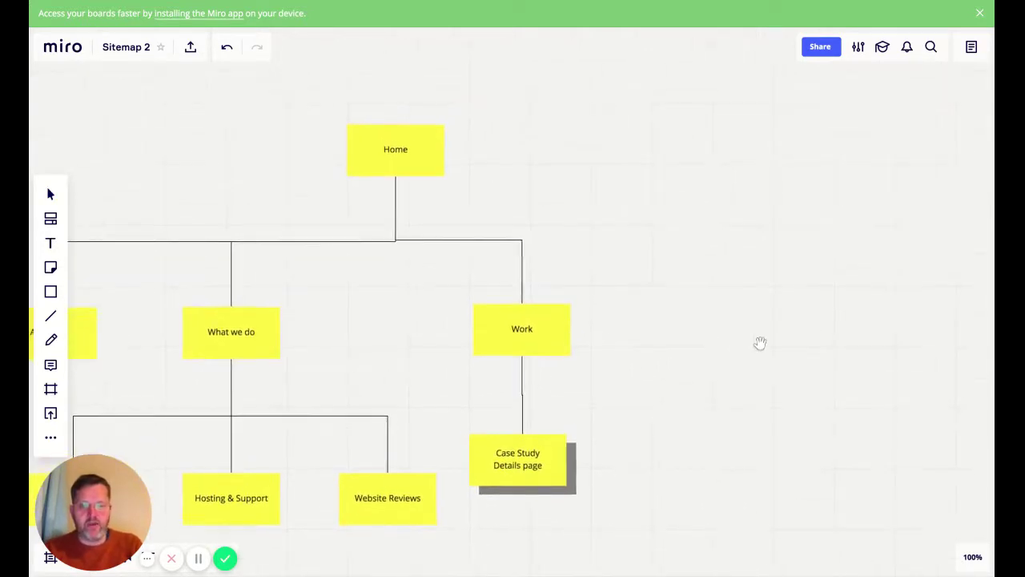
scroll(608, 352, left, 1)
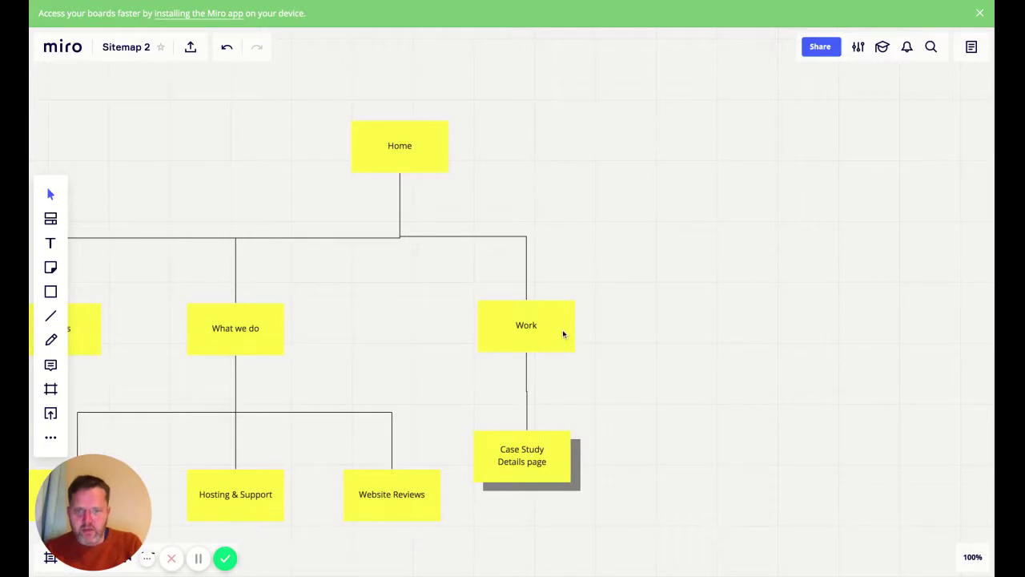
click(562, 334)
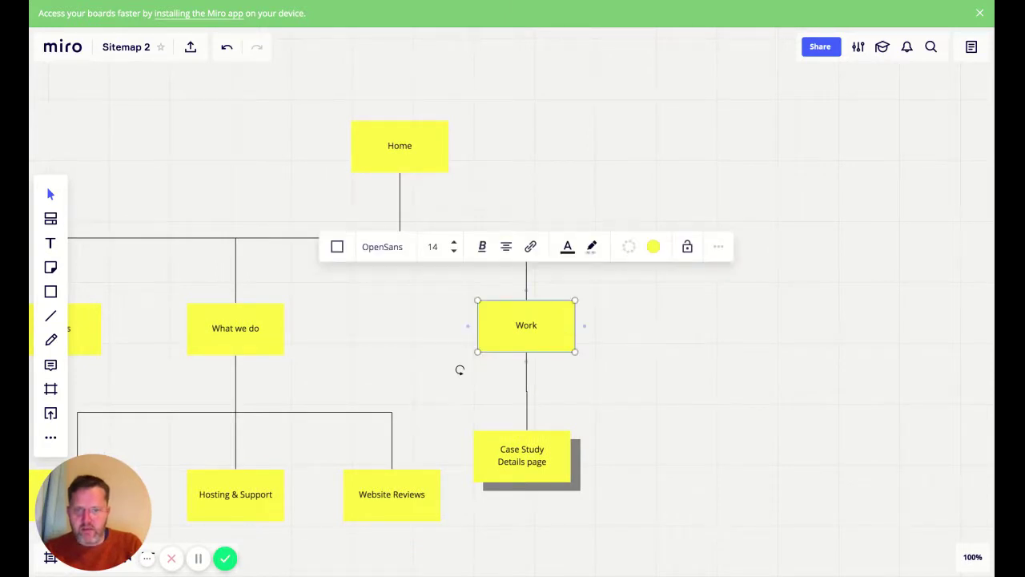
mouse_move(562, 334)
mouse_down()
mouse_move(559, 347)
mouse_move(558, 336)
mouse_up()
Move the Case Study Details page box beneath Work, level with Website Reviews, and place its grey copy behind it as an offset shadow.
drag(548, 455, 552, 494)
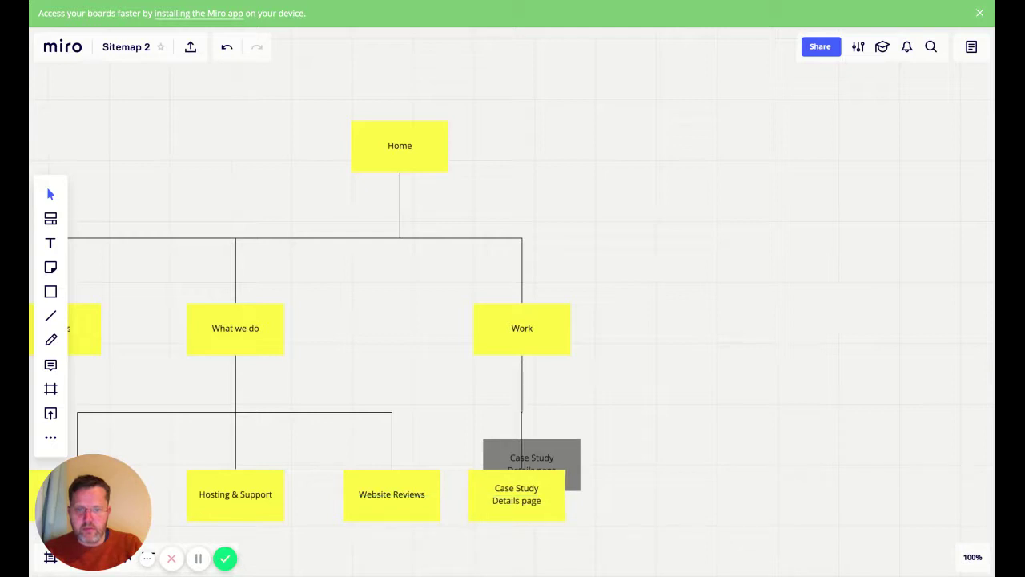
click(561, 456)
drag(558, 454, 690, 484)
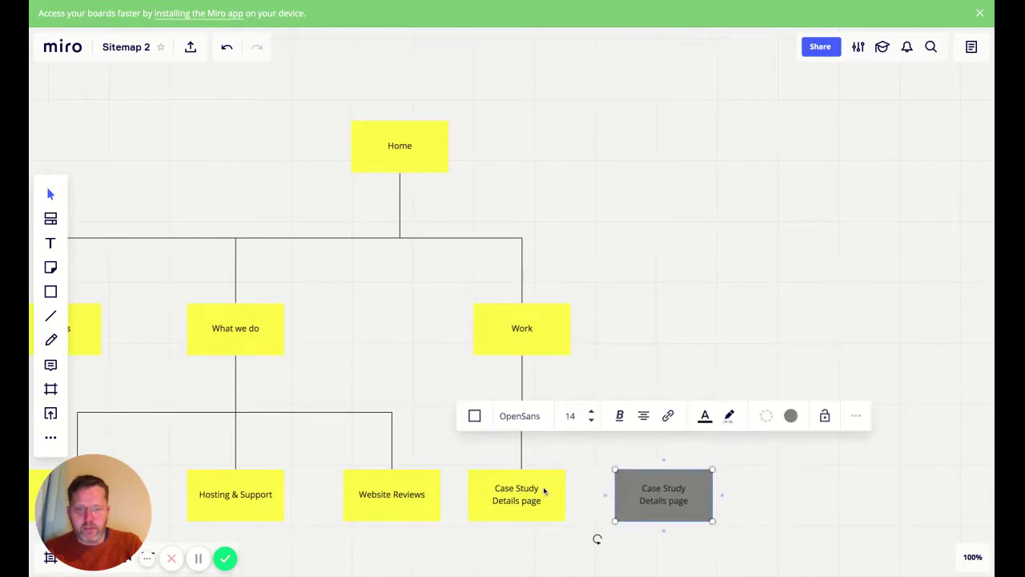
drag(538, 488, 538, 486)
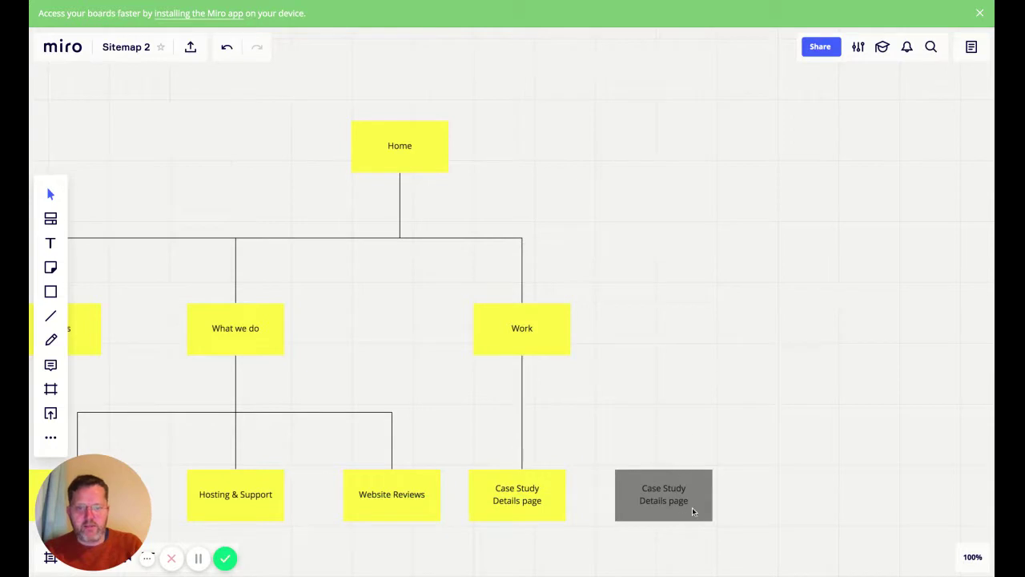
key(ctrl+z)
key(ctrl+z)
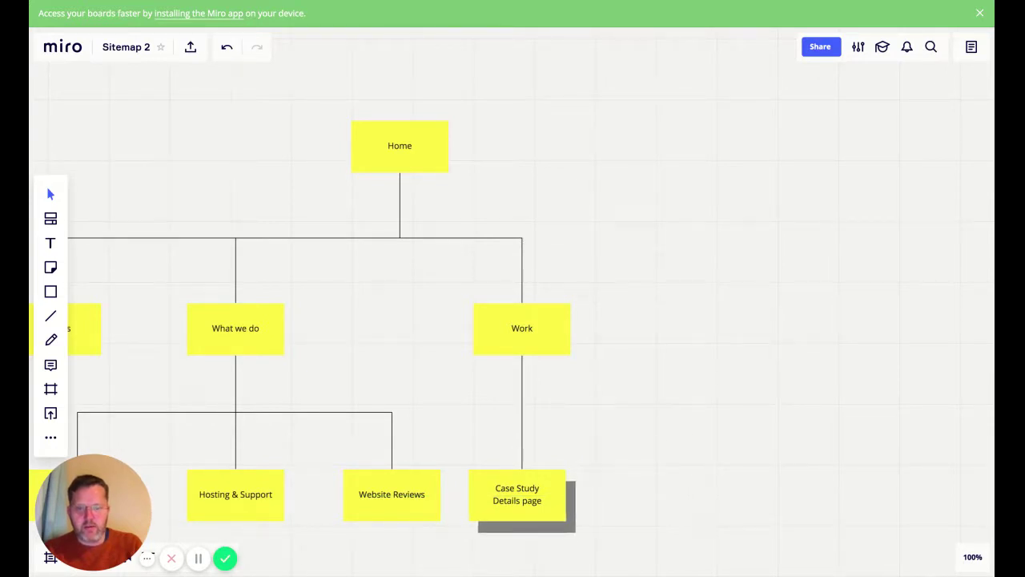
Relabel the Case Study Details page box beneath Work as "Work Details page".
click(539, 491)
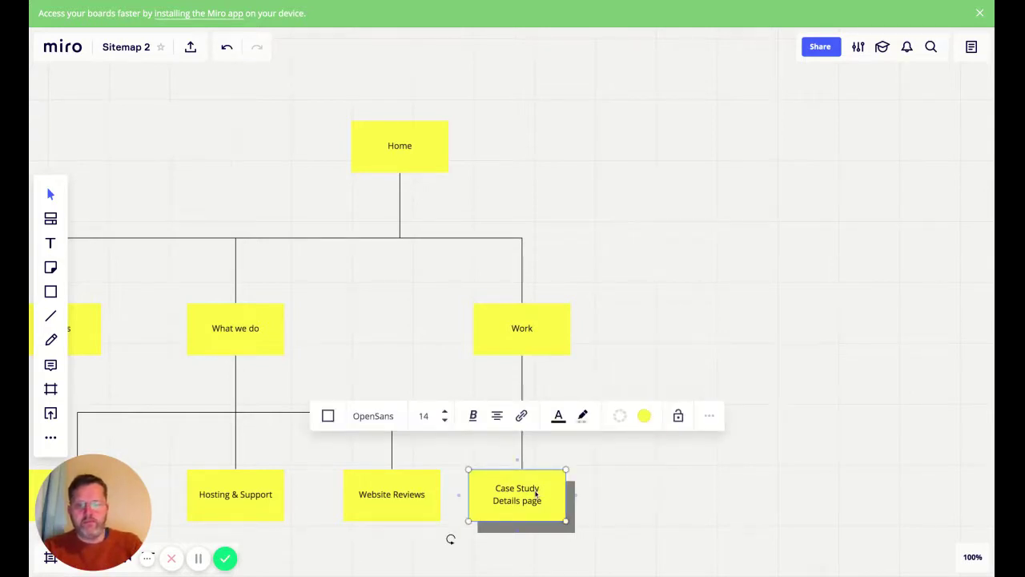
click(537, 487)
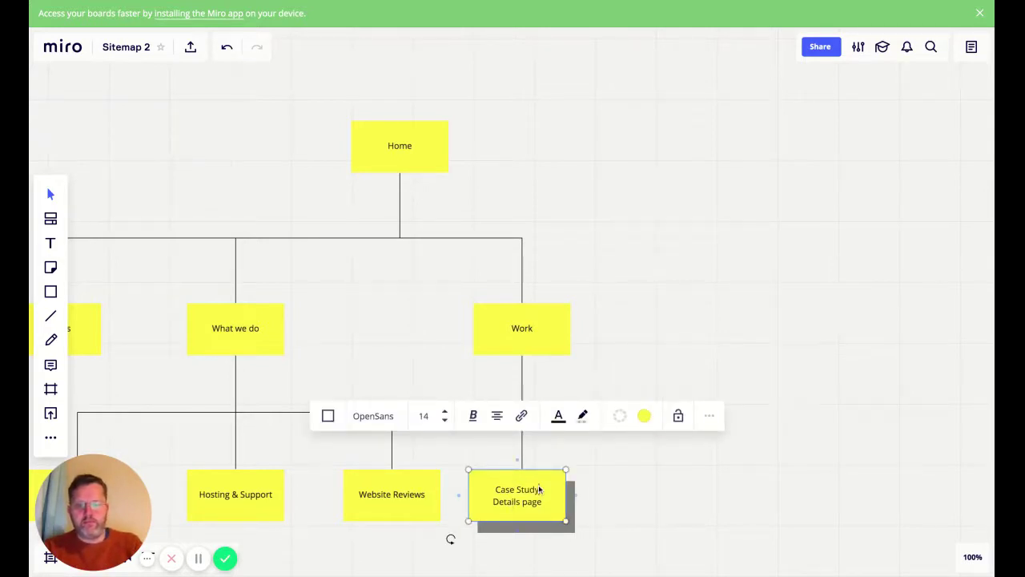
triple_click(539, 488)
text(Work)
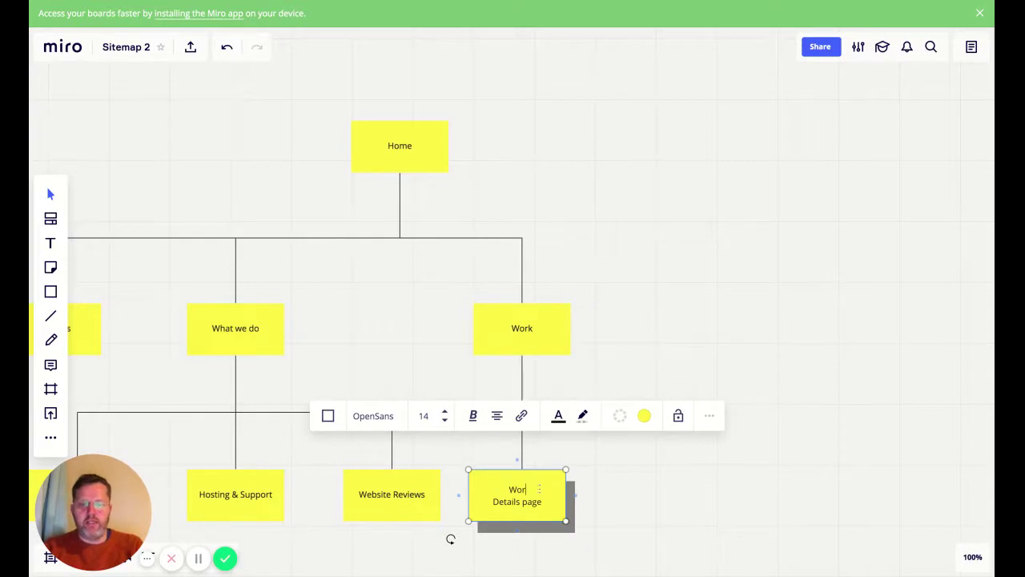
click(730, 500)
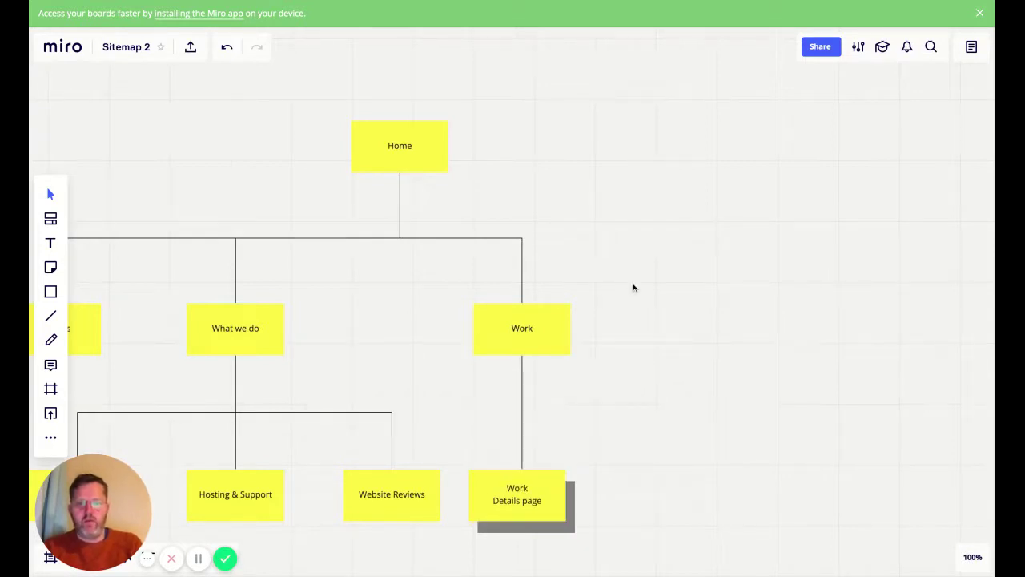
Duplicate the Work box, place the copy beside it on the same level, and relabel the copy "Testimonials".
click(527, 342)
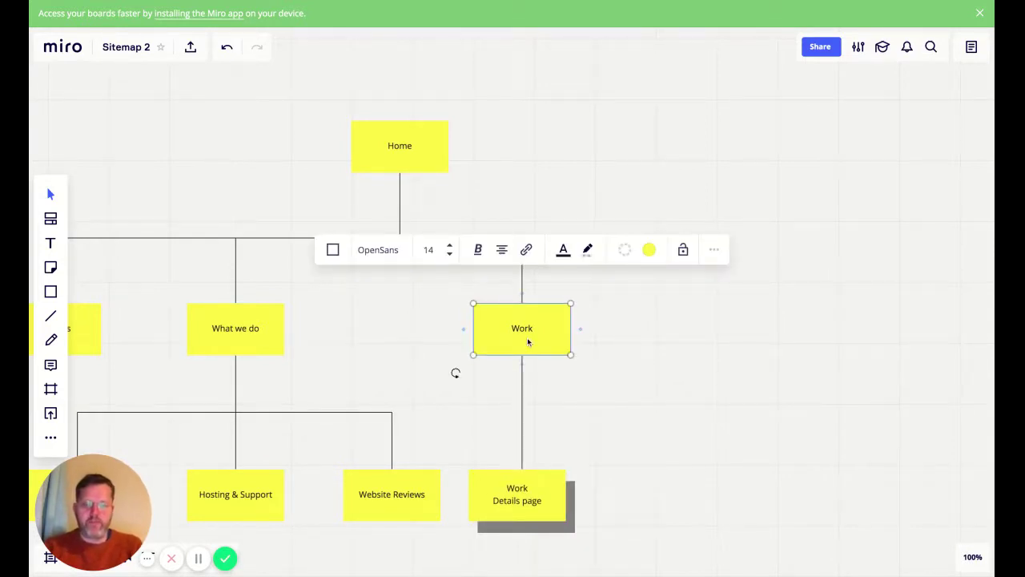
drag(456, 372, 593, 372)
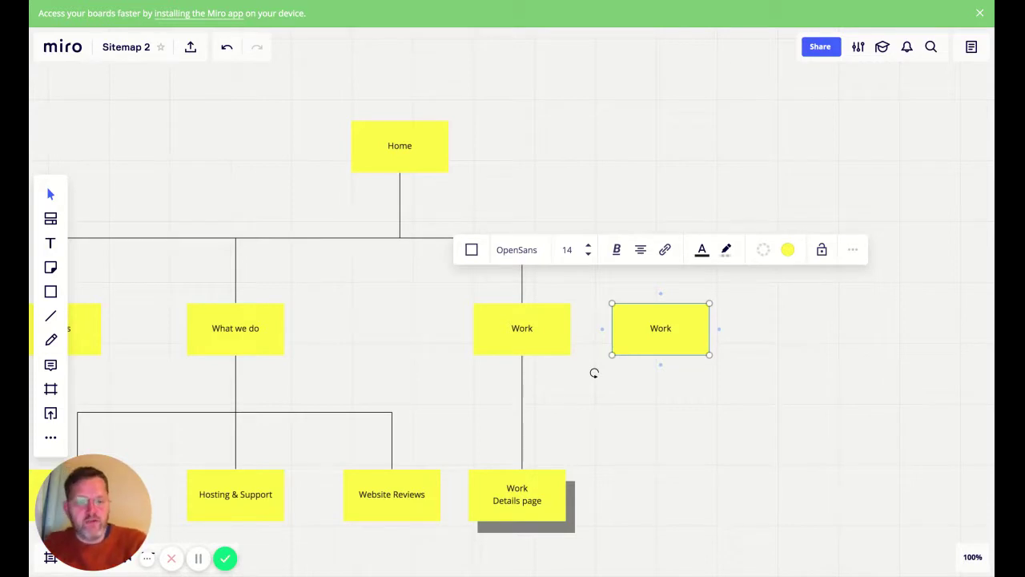
click(670, 430)
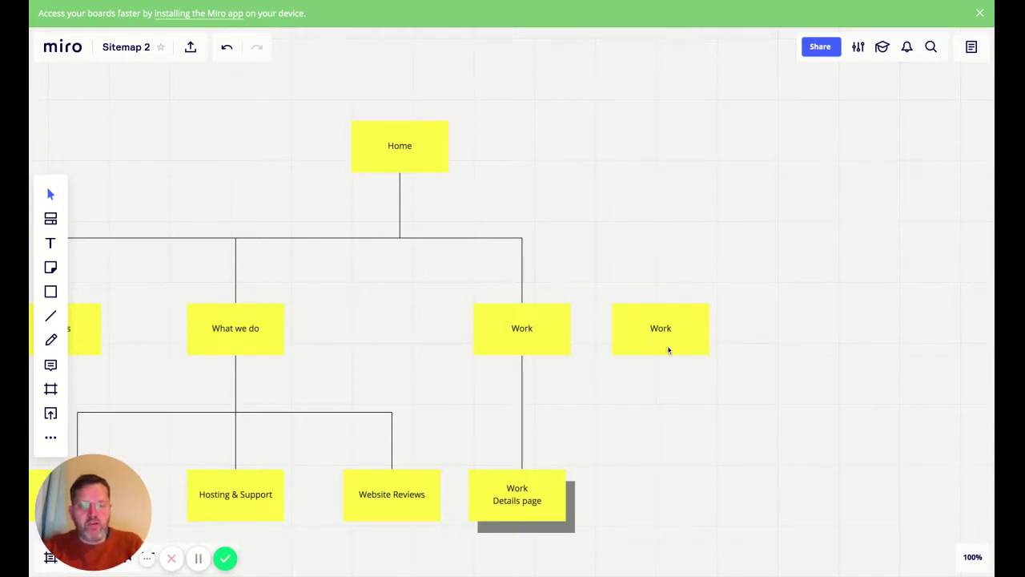
drag(668, 350, 694, 349)
double_click(691, 338)
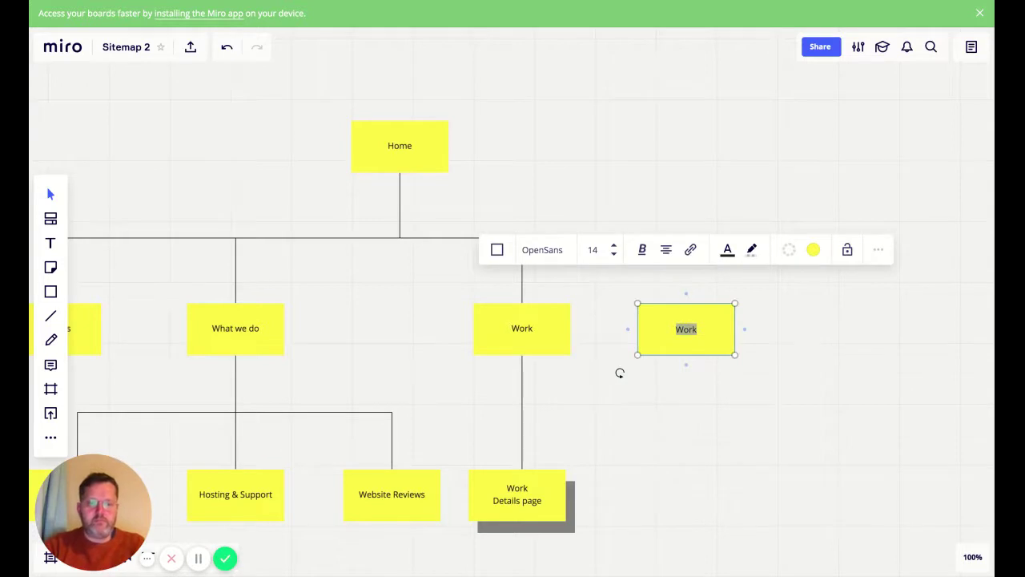
text(Testimo)
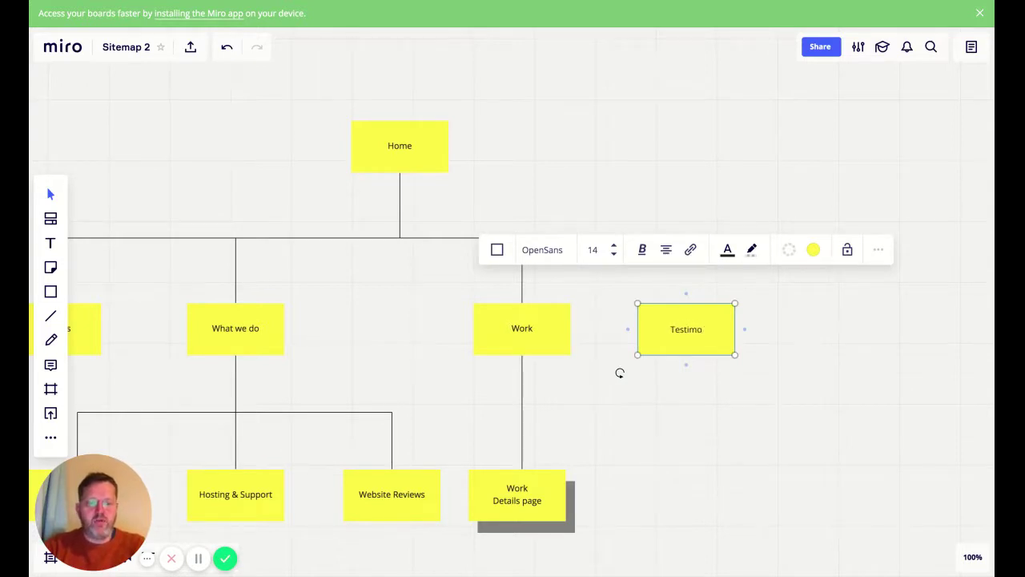
text(nials)
click(691, 396)
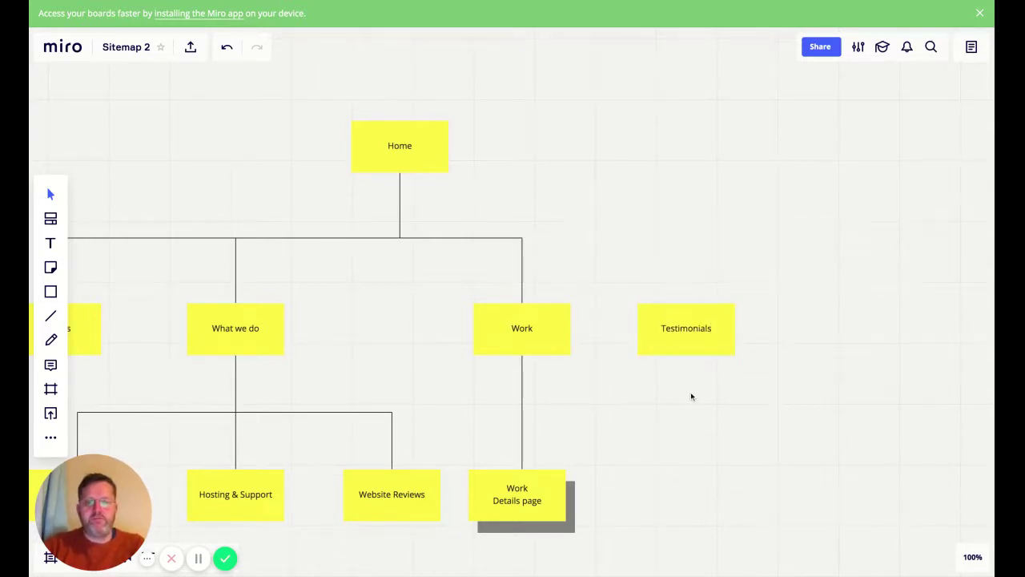
Draw a connector line from the bottom of the Home box to the top centre of the Testimonials box.
click(50, 316)
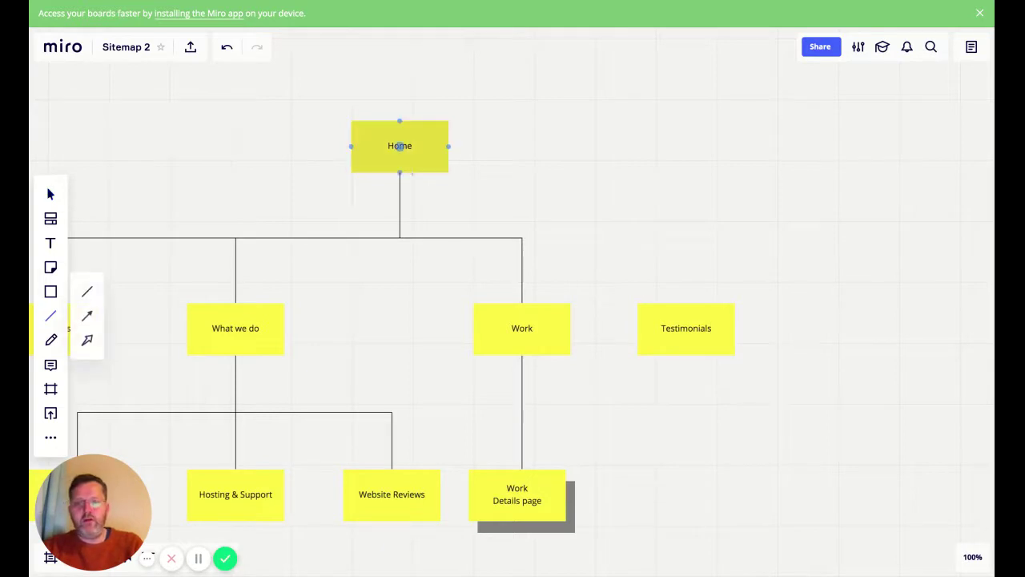
drag(399, 172, 691, 324)
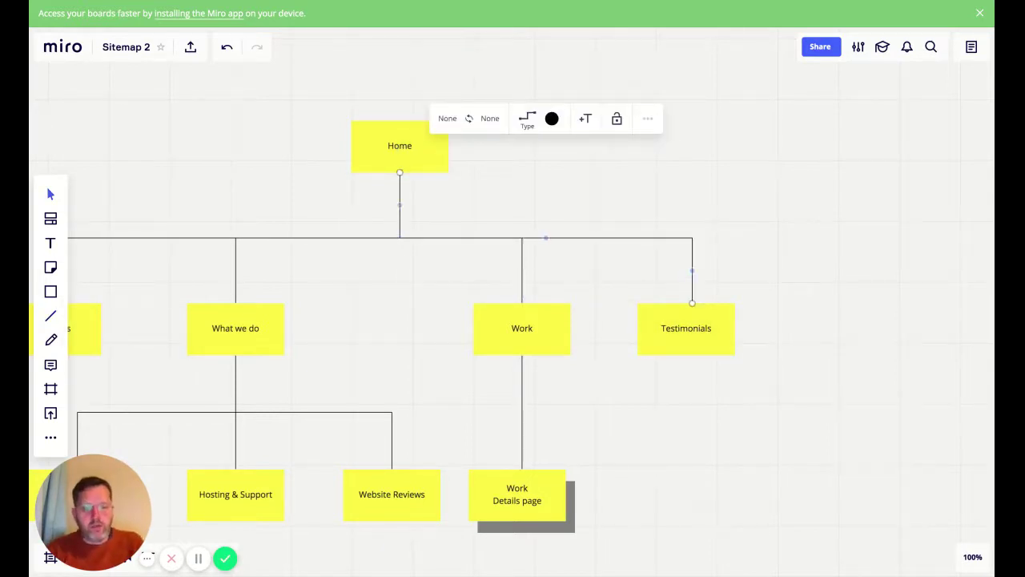
click(730, 414)
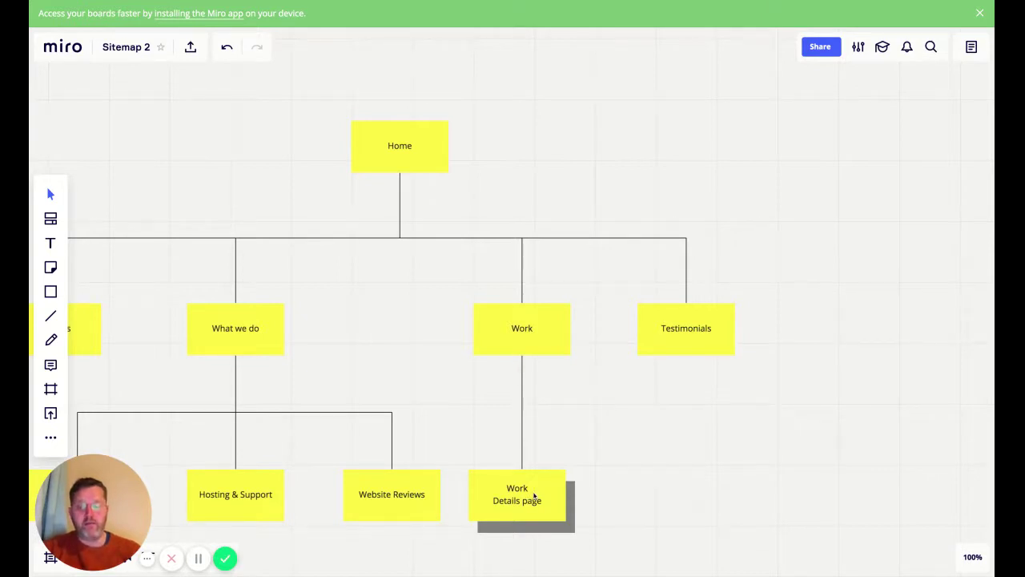
click(716, 345)
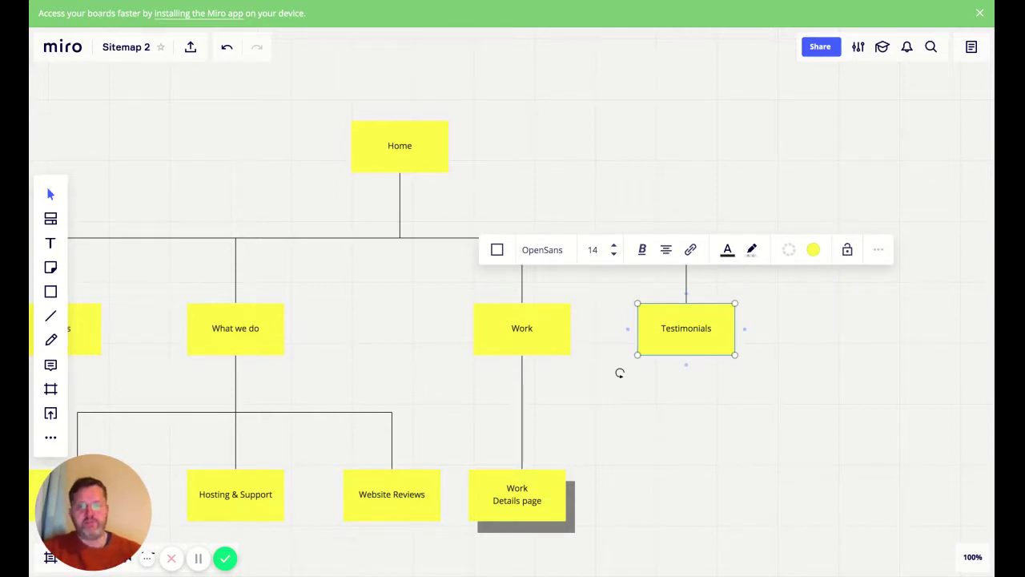
click(357, 217)
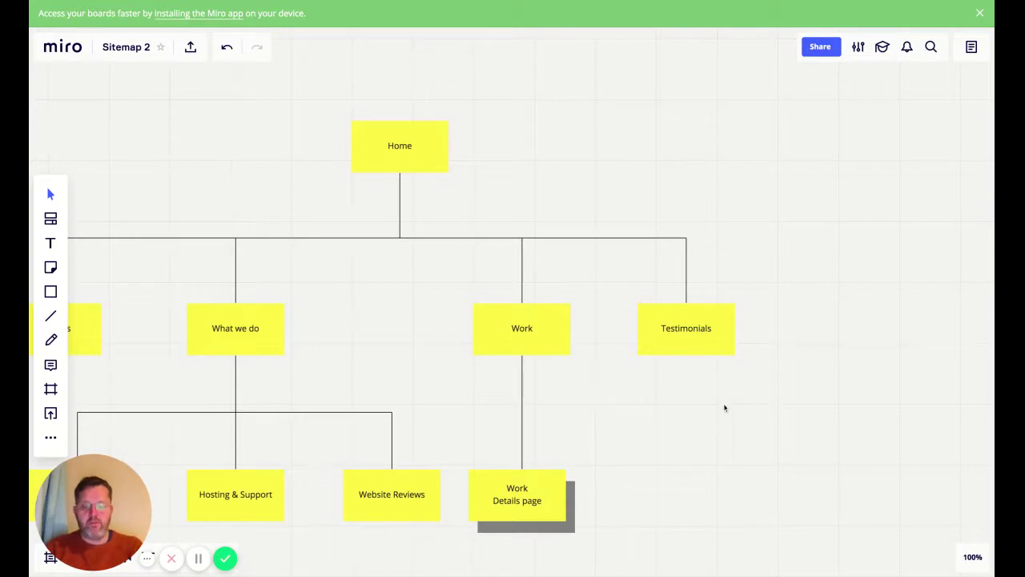
scroll(746, 398, right, 5)
scroll(747, 398, right, 2)
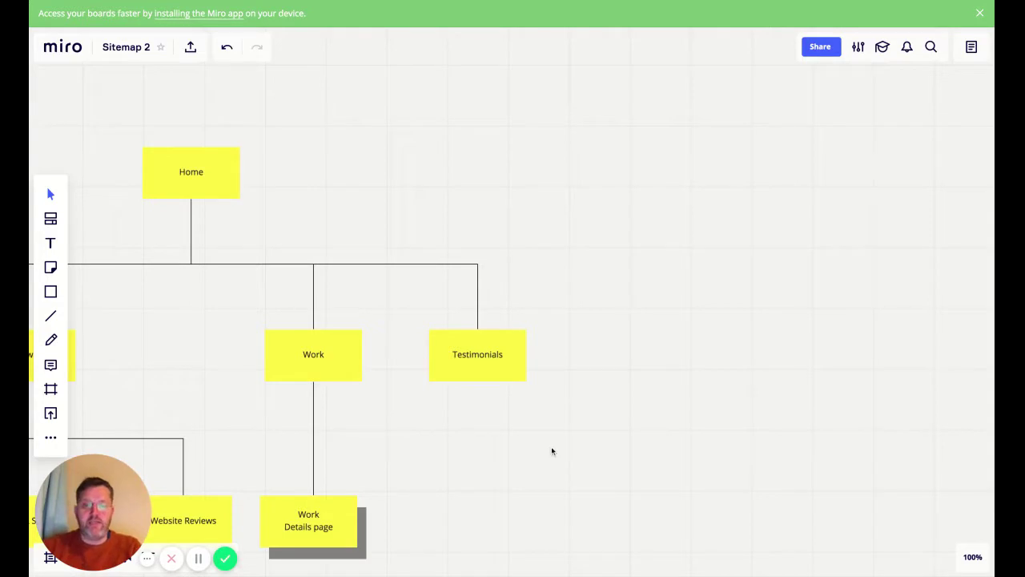
click(515, 379)
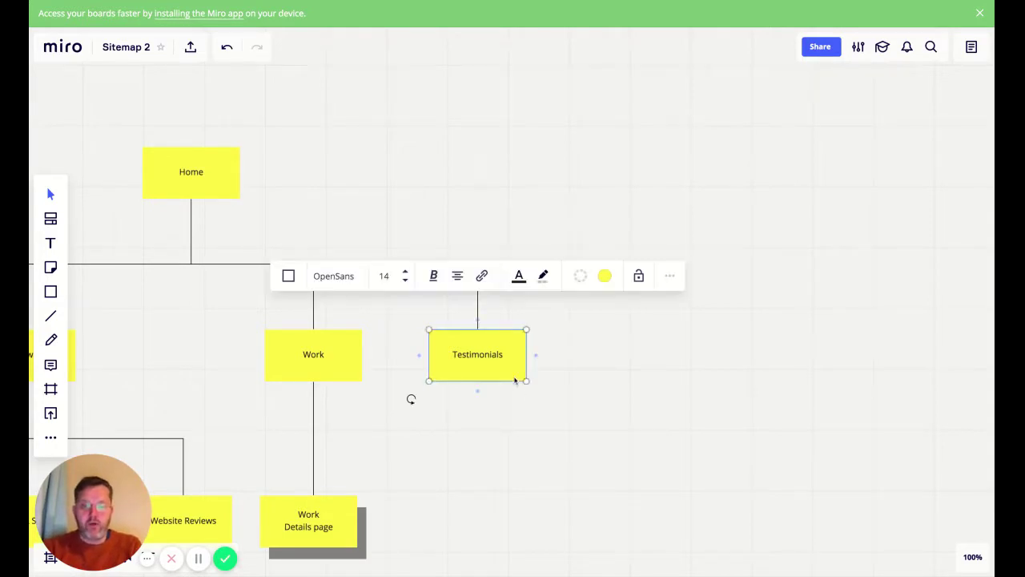
click(521, 445)
Duplicate the Work branch with its shadowed details page and place the copy on the far side of Testimonials, level with the original.
scroll(521, 453, down, 1)
scroll(520, 454, down, 3)
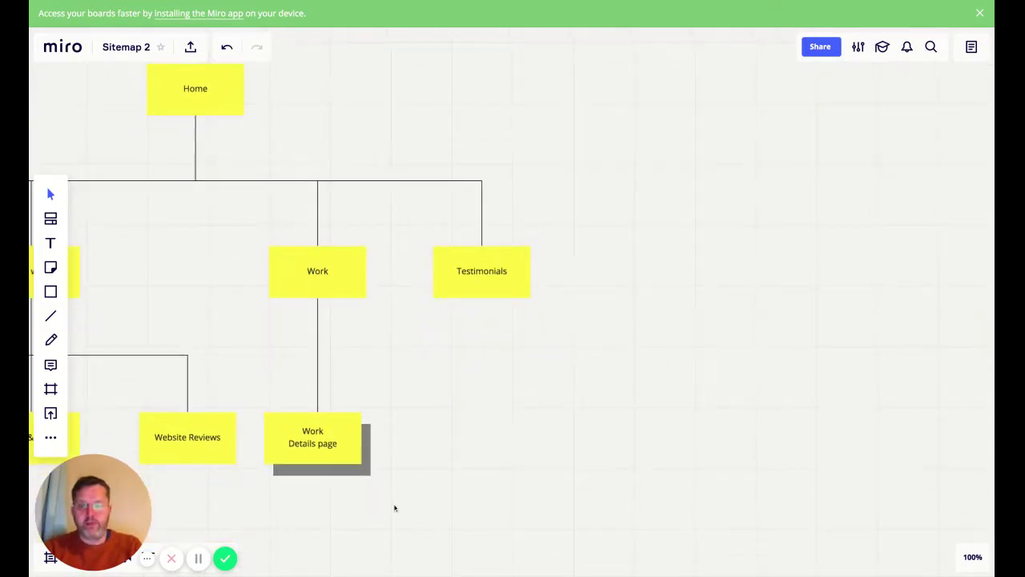
drag(394, 505, 246, 493)
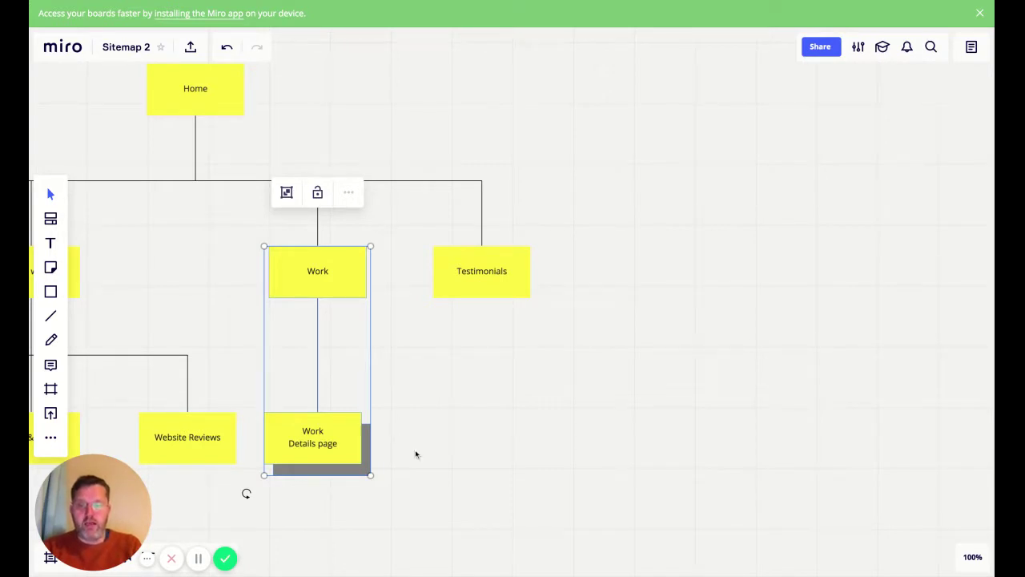
drag(402, 505, 251, 222)
drag(245, 492, 179, 356)
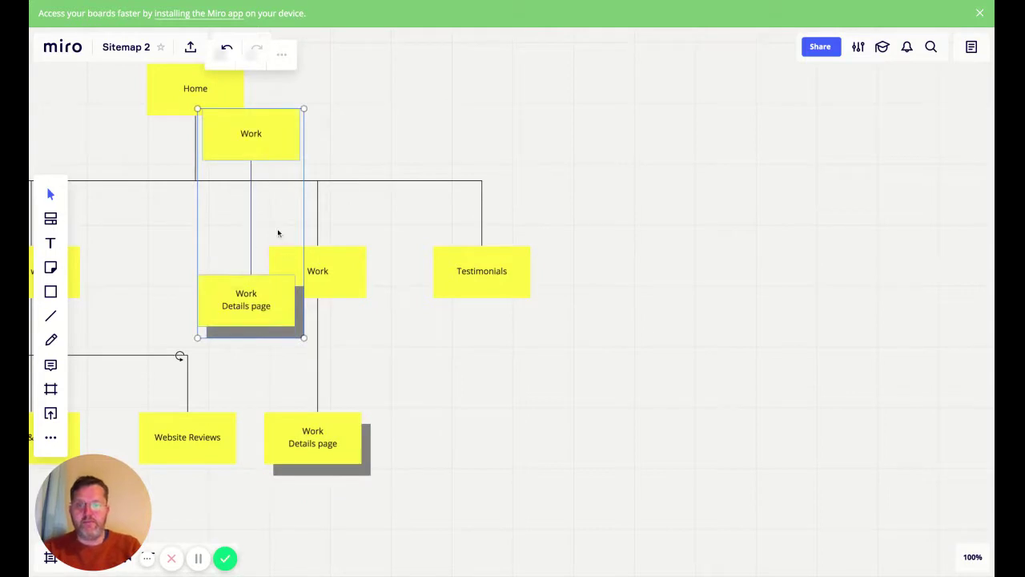
key(ctrl+z)
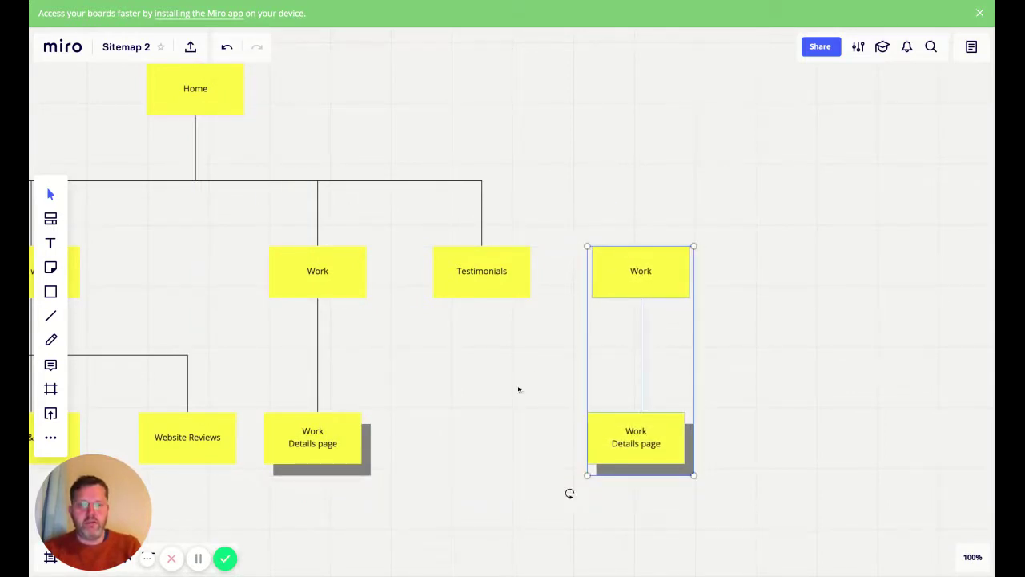
click(488, 465)
Connect the bottom of the Home box to the top of the copied Work box and relabel that copy "Blog".
click(51, 315)
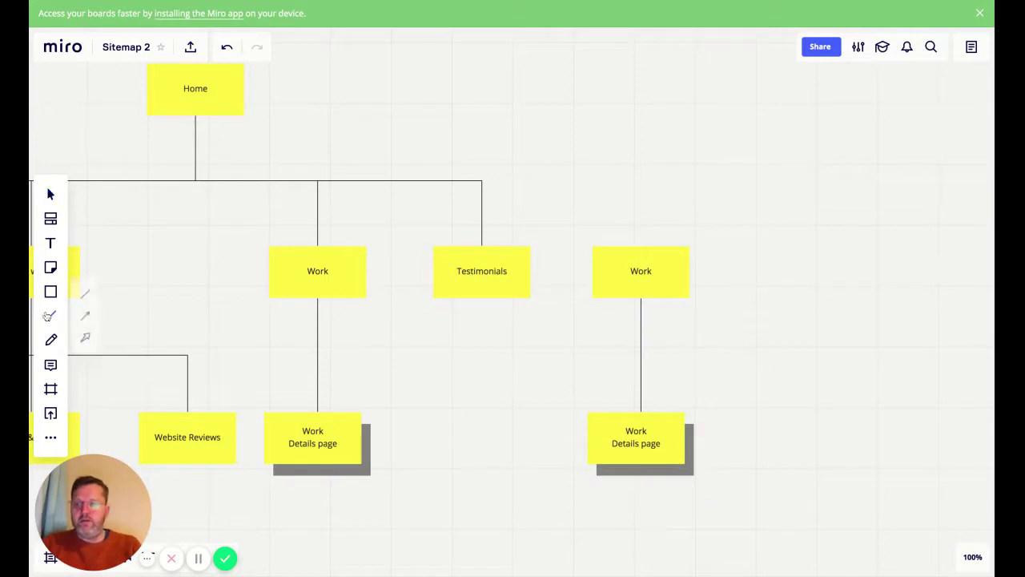
drag(195, 88, 640, 271)
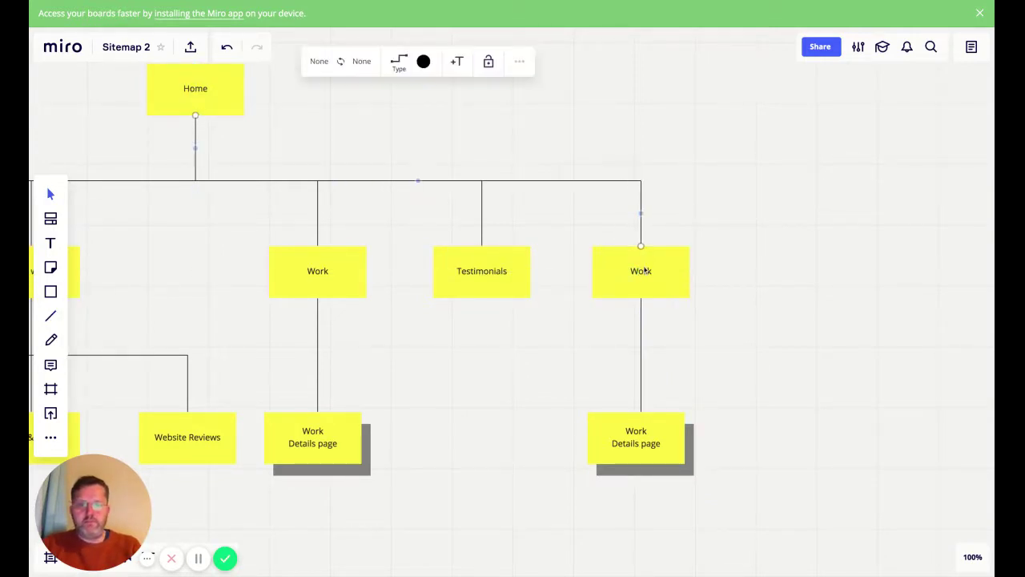
click(645, 272)
double_click(644, 273)
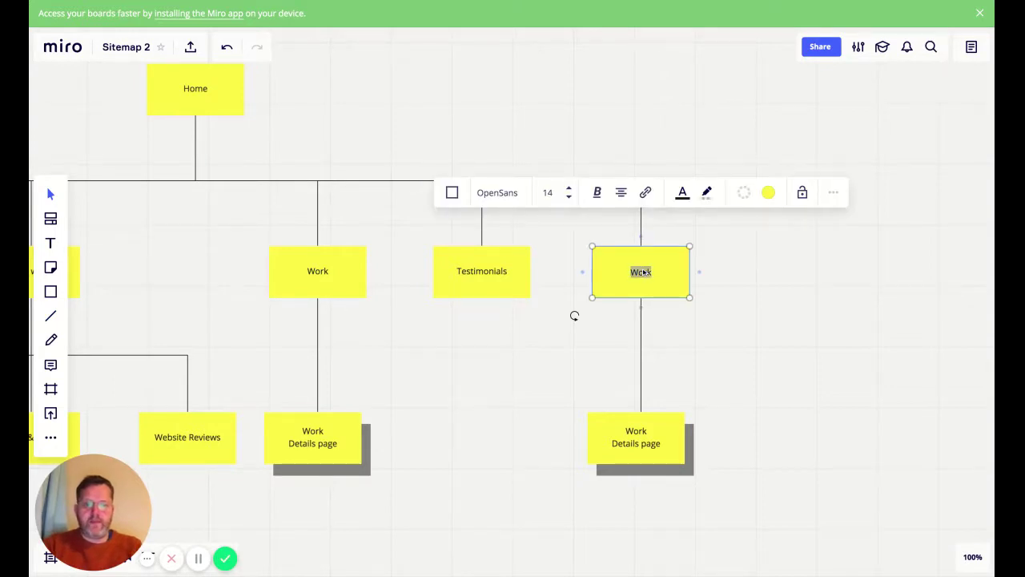
text(Blog)
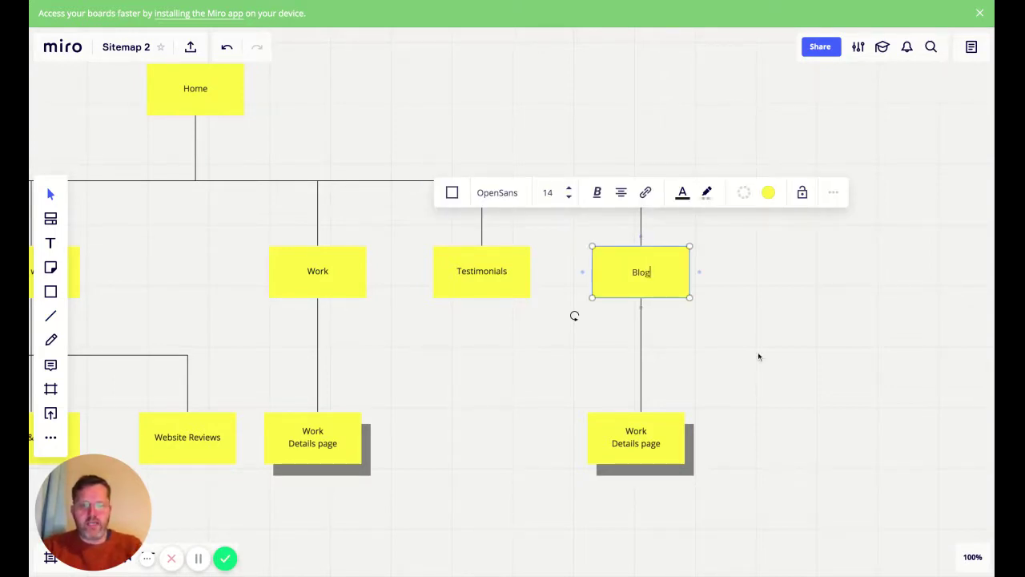
Relabel the shadowed Work Details page box beneath Blog as "Blog post".
click(634, 428)
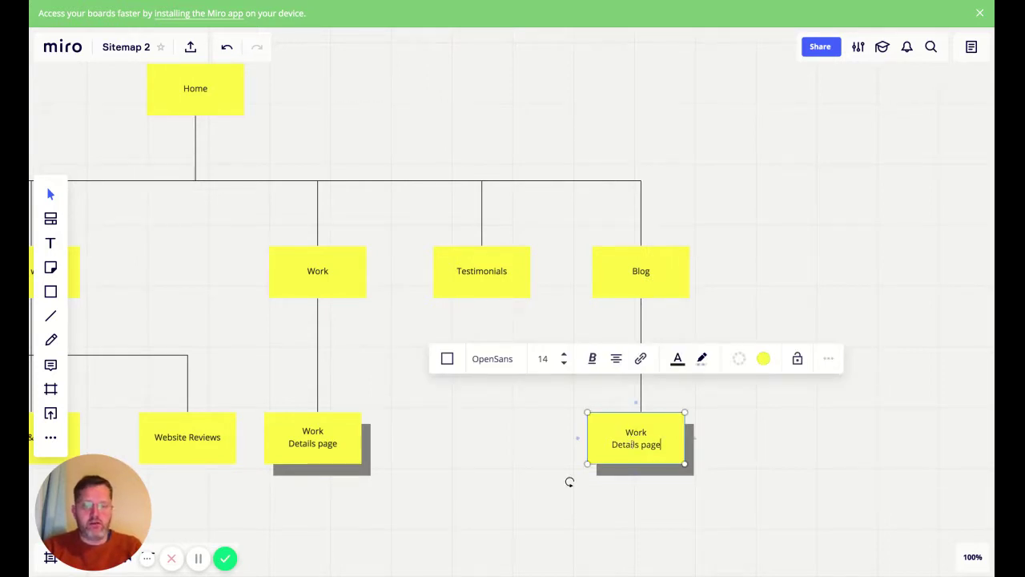
triple_click(632, 447)
text(Blog [p)
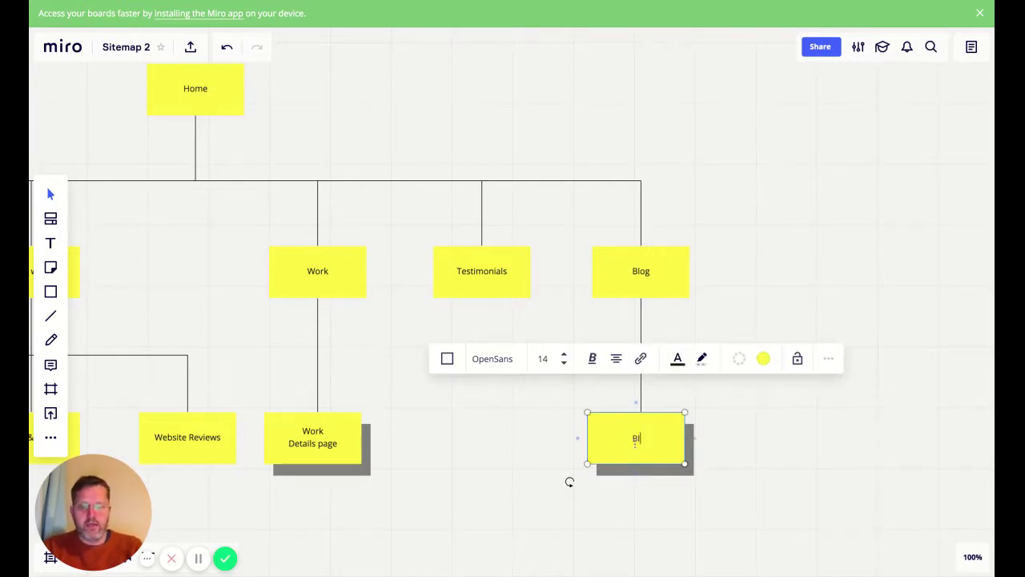
key(BackSpace)
key(BackSpace)
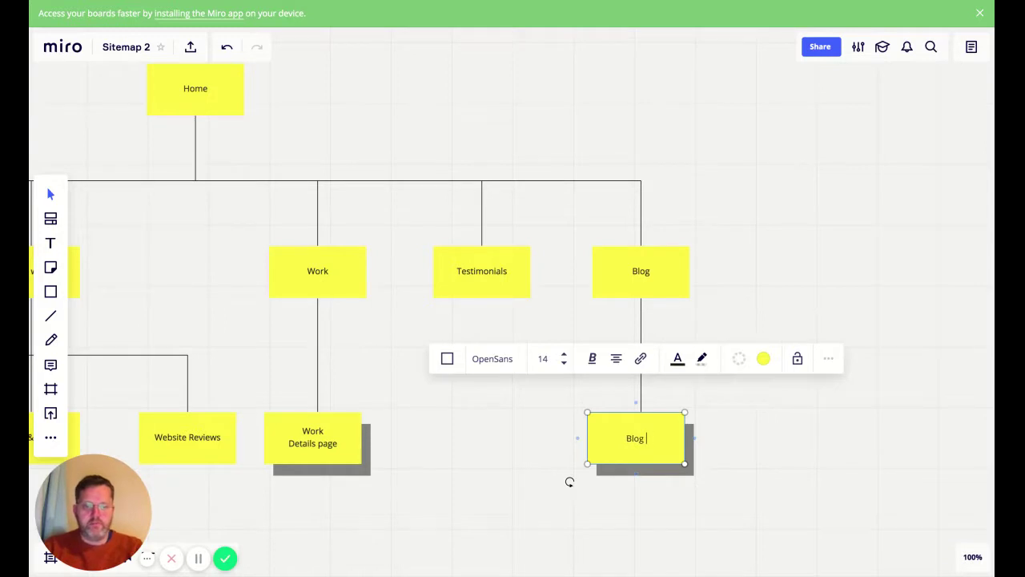
text(post)
click(758, 489)
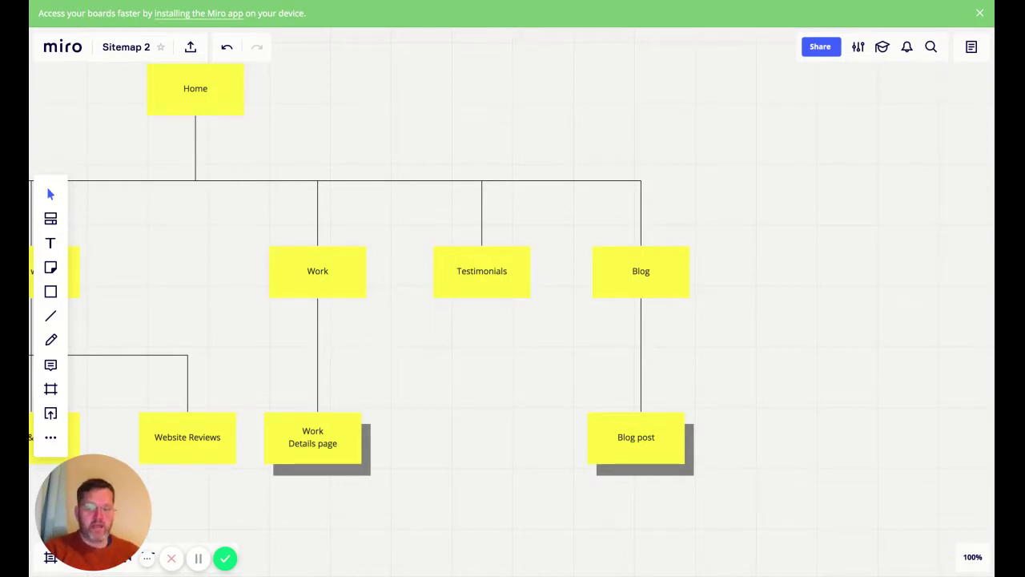
click(678, 447)
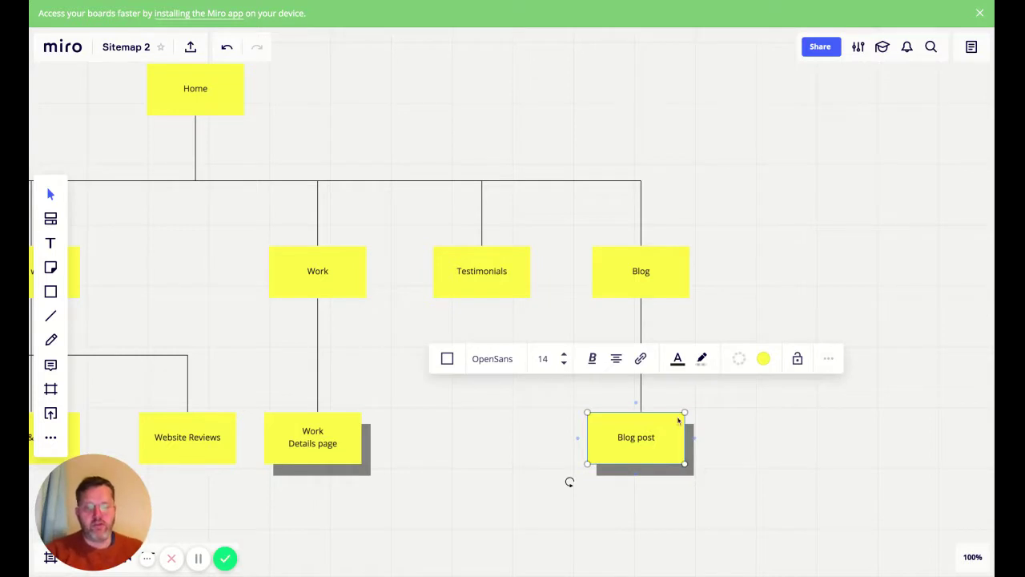
click(655, 287)
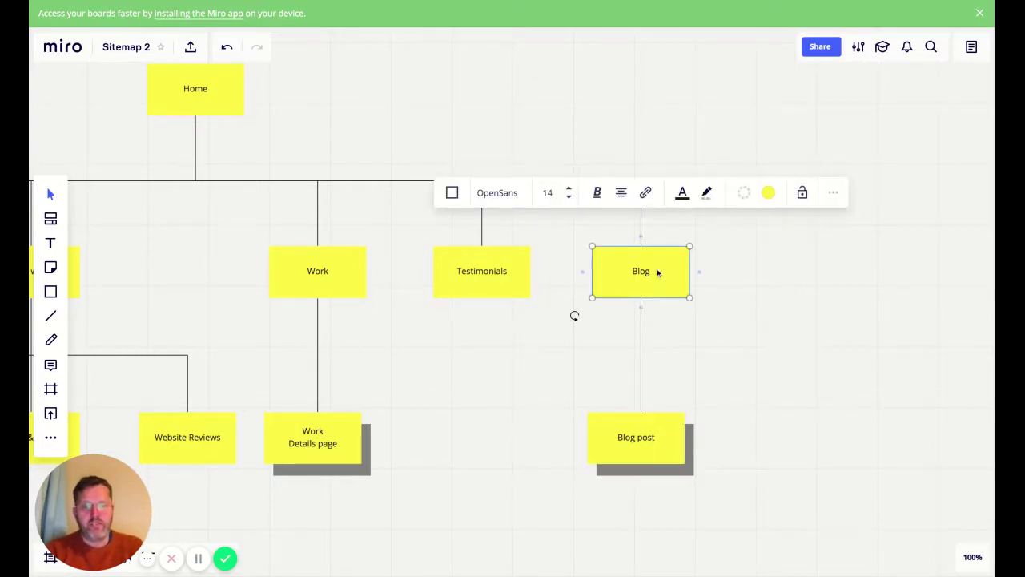
click(743, 353)
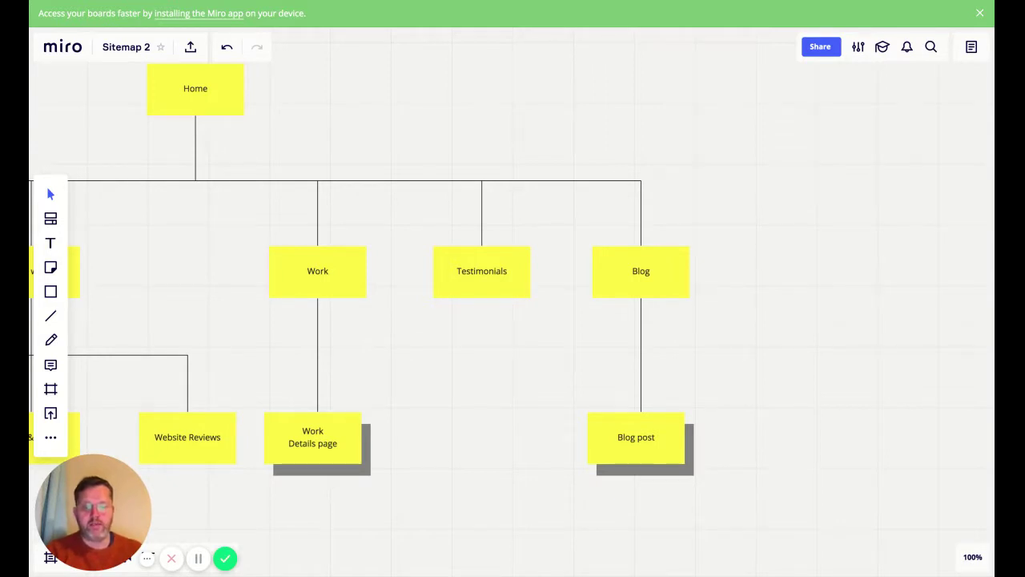
Duplicate the Testimonials box and place the copy beyond the Blog box, level with the other second-level pages.
scroll(777, 350, right, 5)
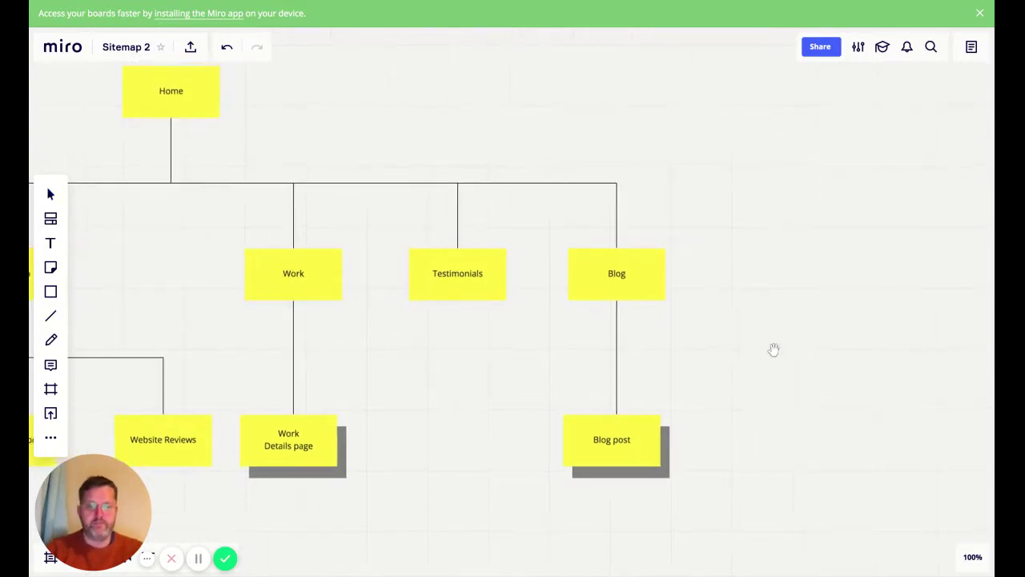
scroll(774, 349, right, 1)
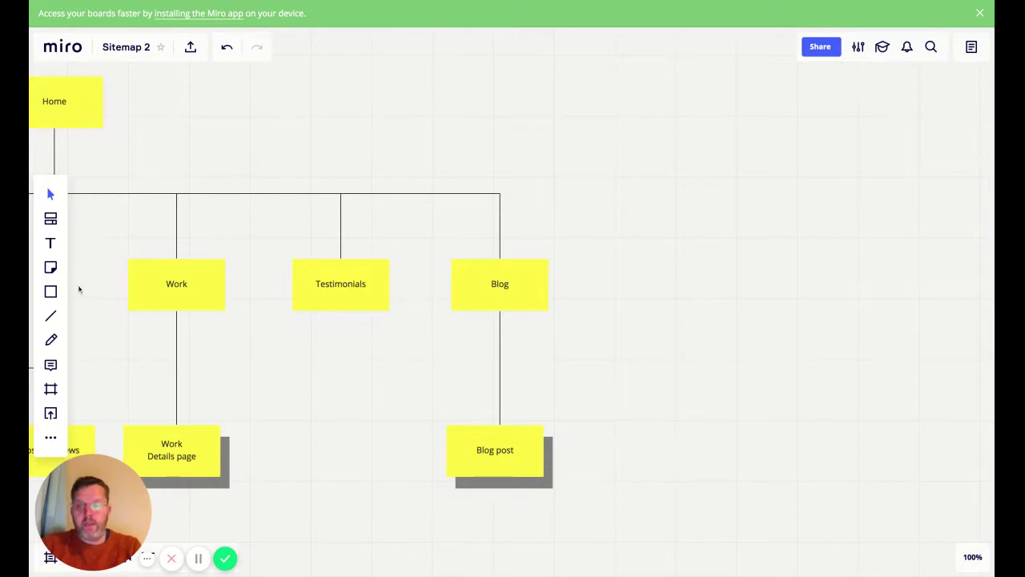
click(324, 288)
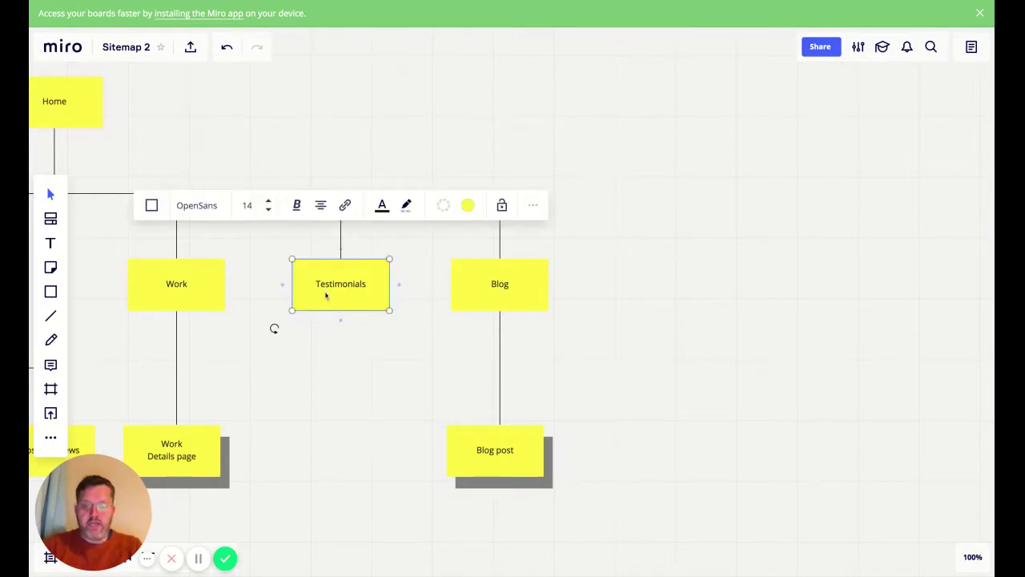
key(ctrl+d)
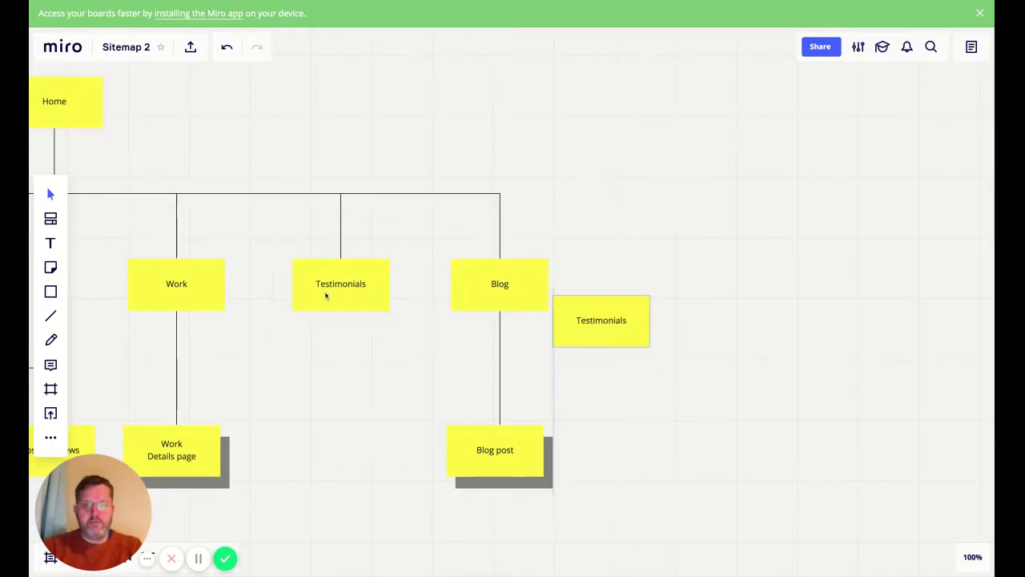
drag(674, 288, 664, 295)
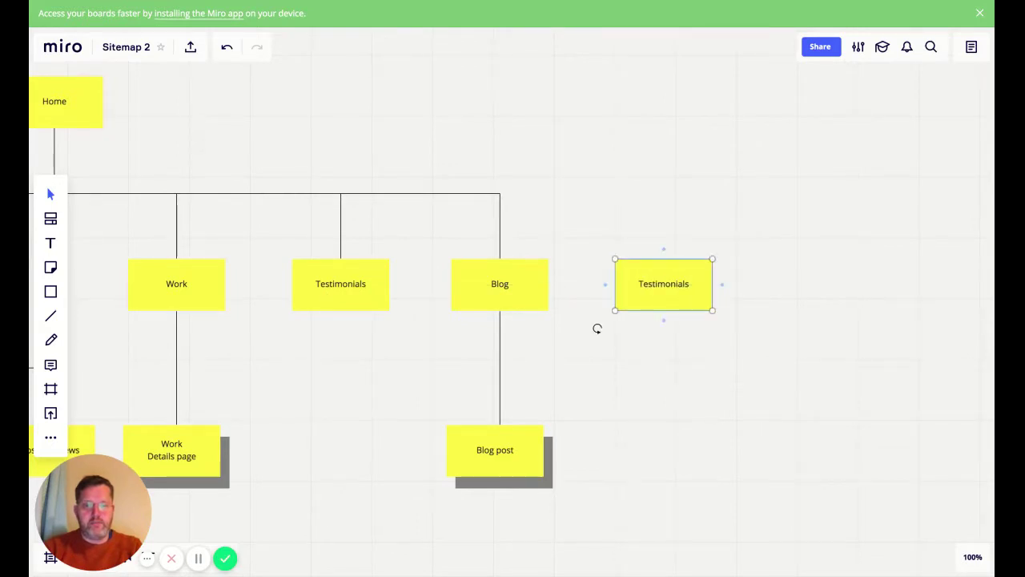
Relabel the copied Testimonials box beside Blog as "Contact Us".
key(Return)
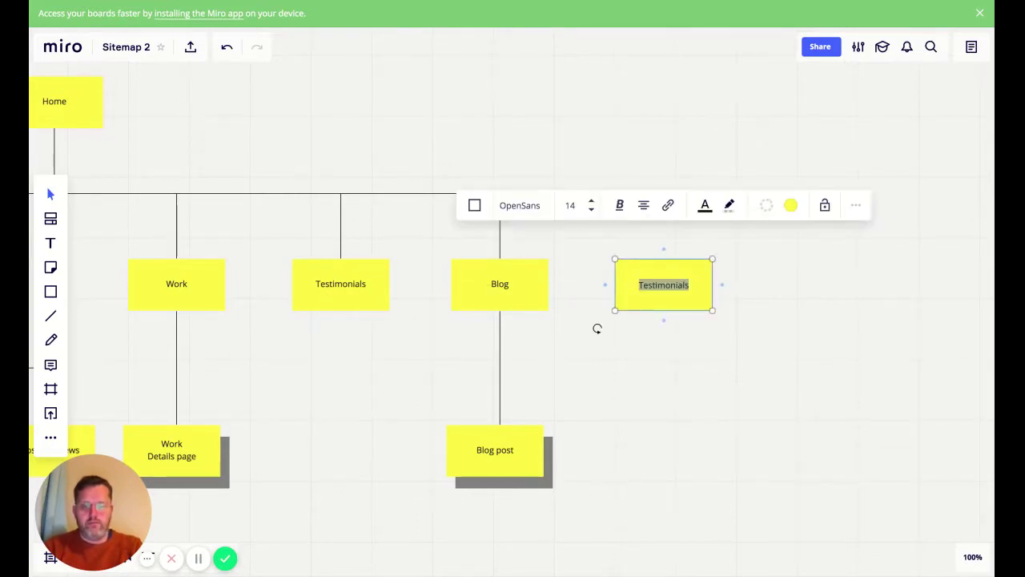
text(Cont)
key(BackSpace)
key(BackSpace)
text(n)
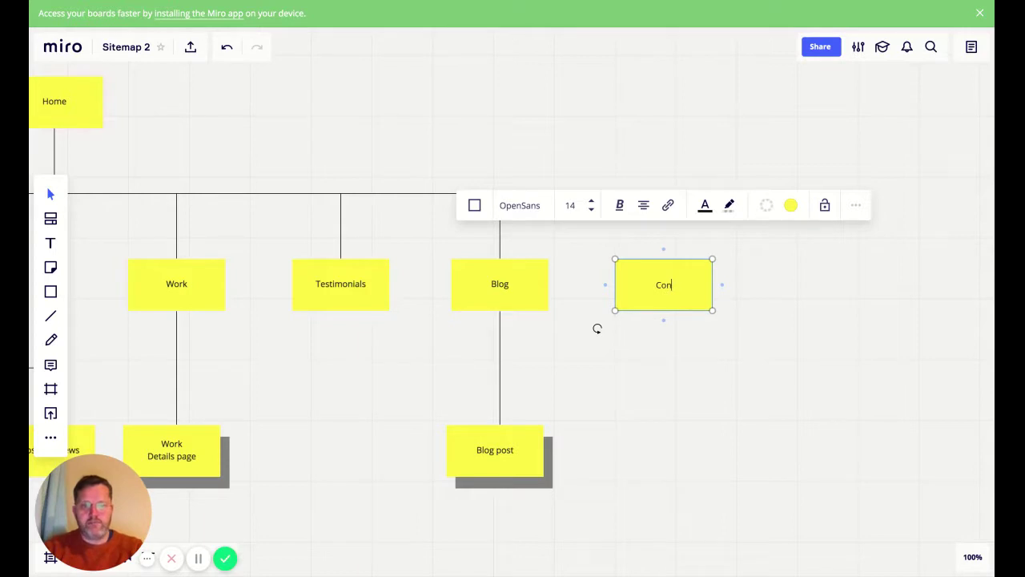
text(Tact)
key(BackSpace)
key(BackSpace)
key(BackSpace)
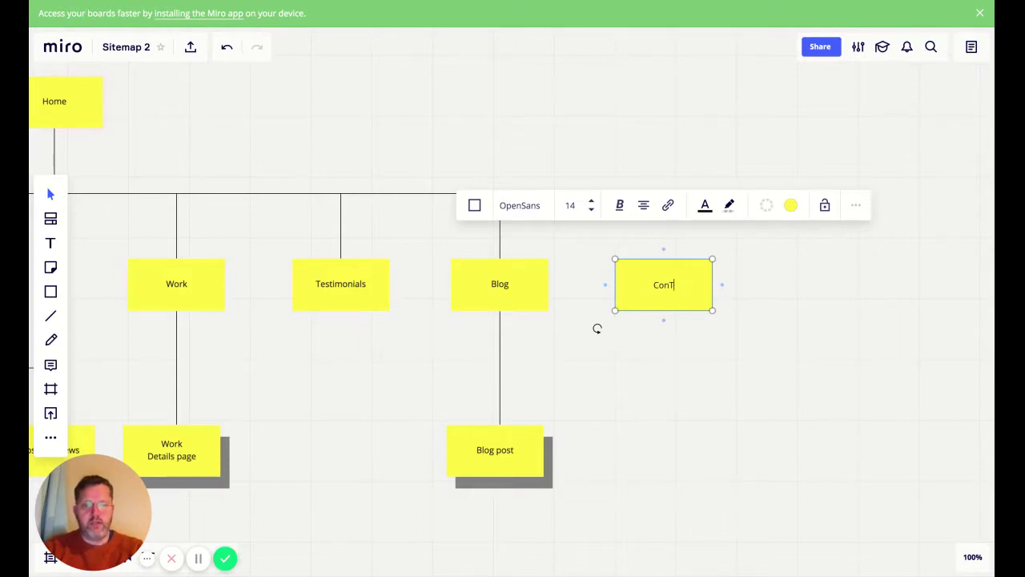
key(BackSpace)
text(Ta)
key(BackSpace)
key(BackSpace)
text(tact Us)
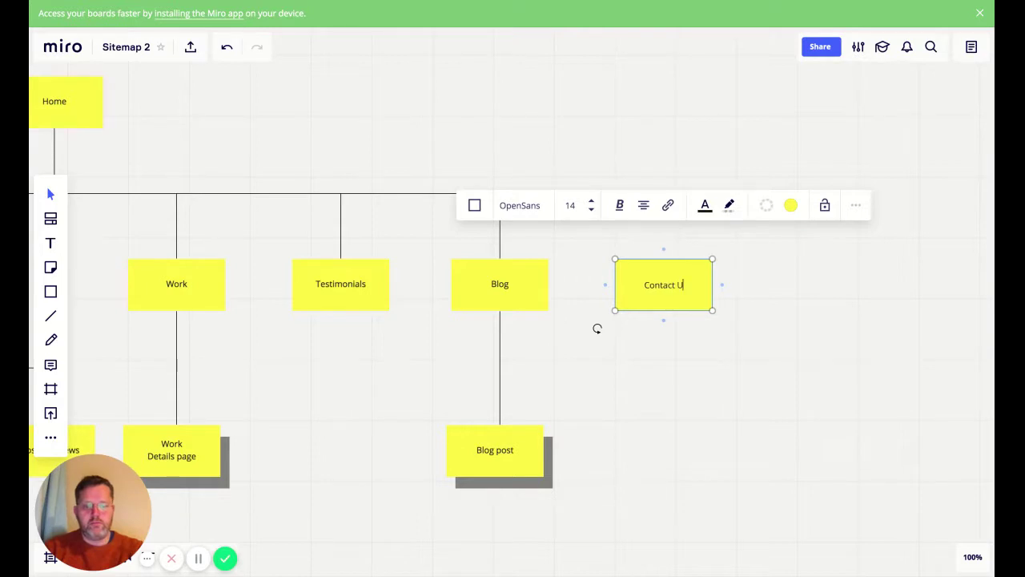
click(673, 390)
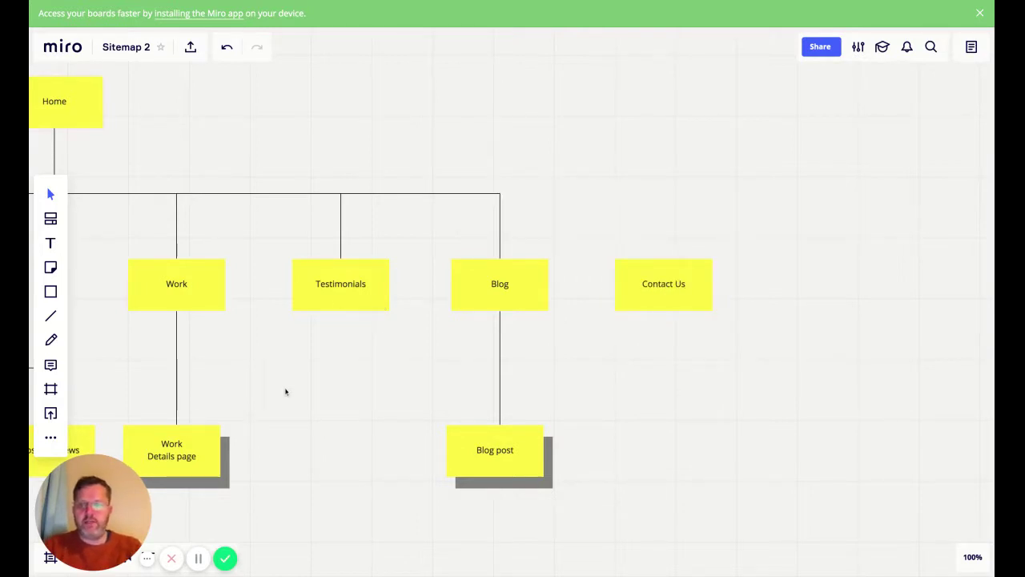
Draw a connector line from the bottom of the Home box to the Contact Us box.
click(50, 316)
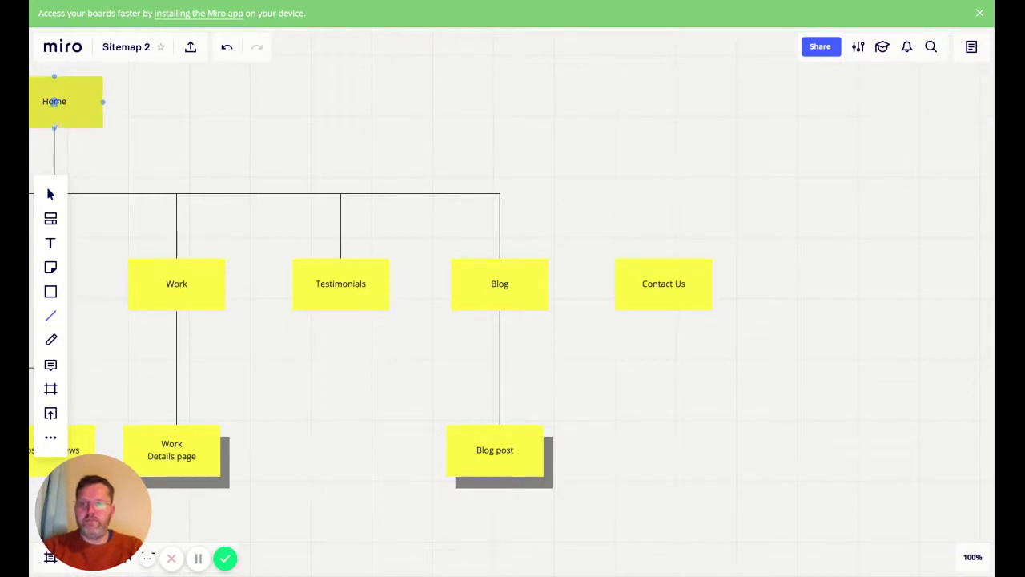
drag(53, 127, 663, 283)
click(659, 412)
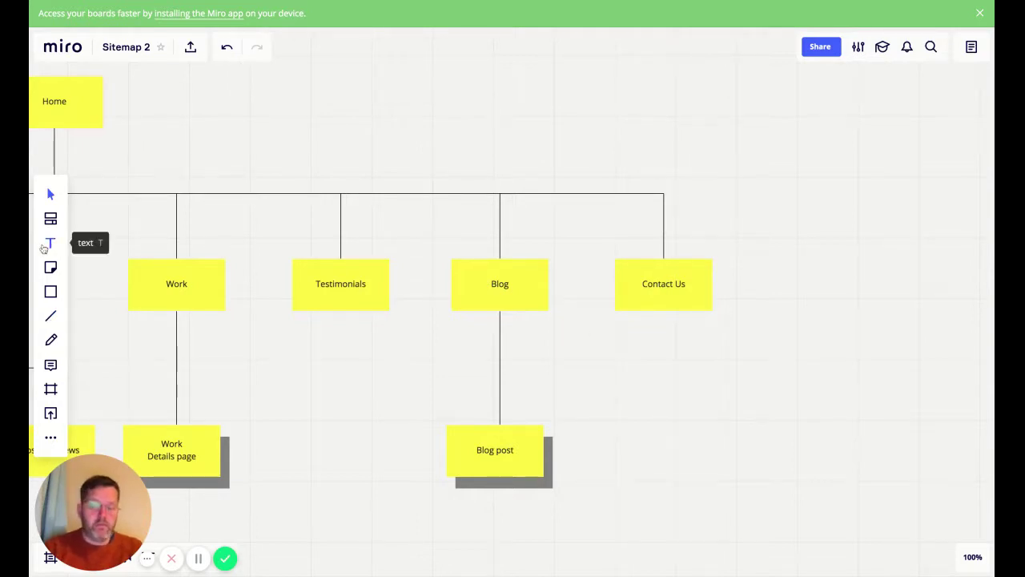
Duplicate the Contact Us box and place the copy directly beneath it, level with the Blog post box.
click(687, 291)
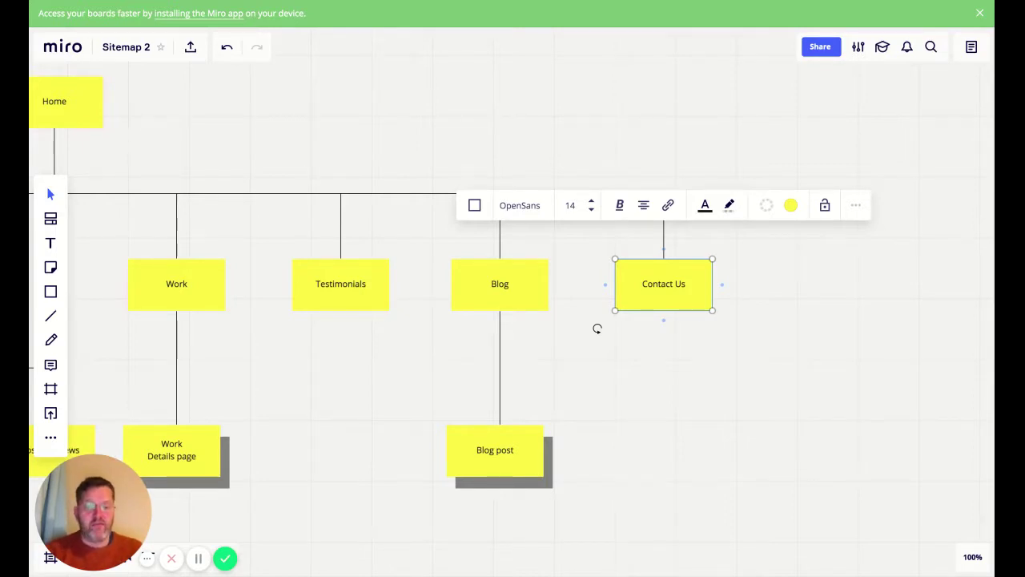
click(629, 366)
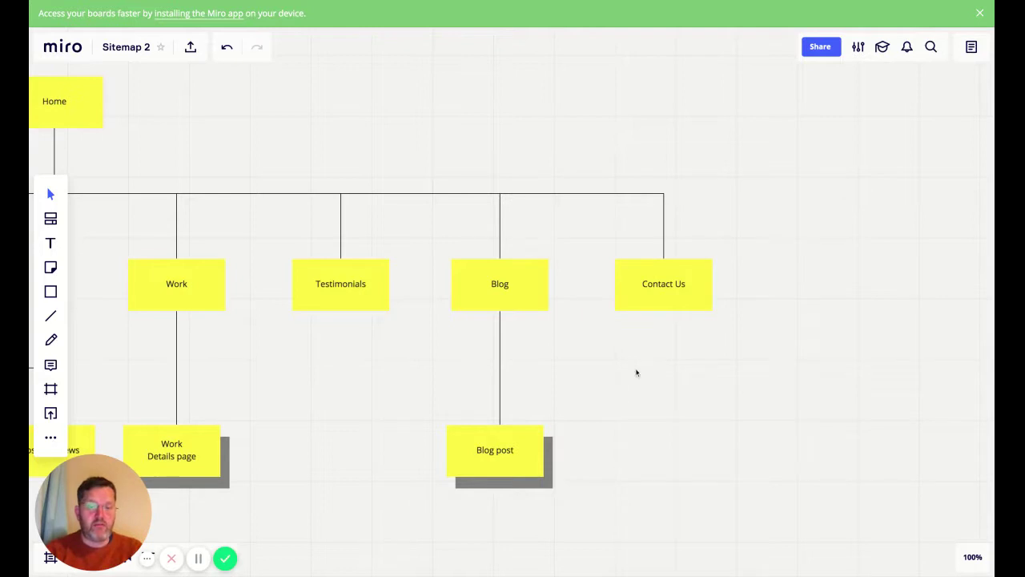
click(679, 309)
key(ctrl+d)
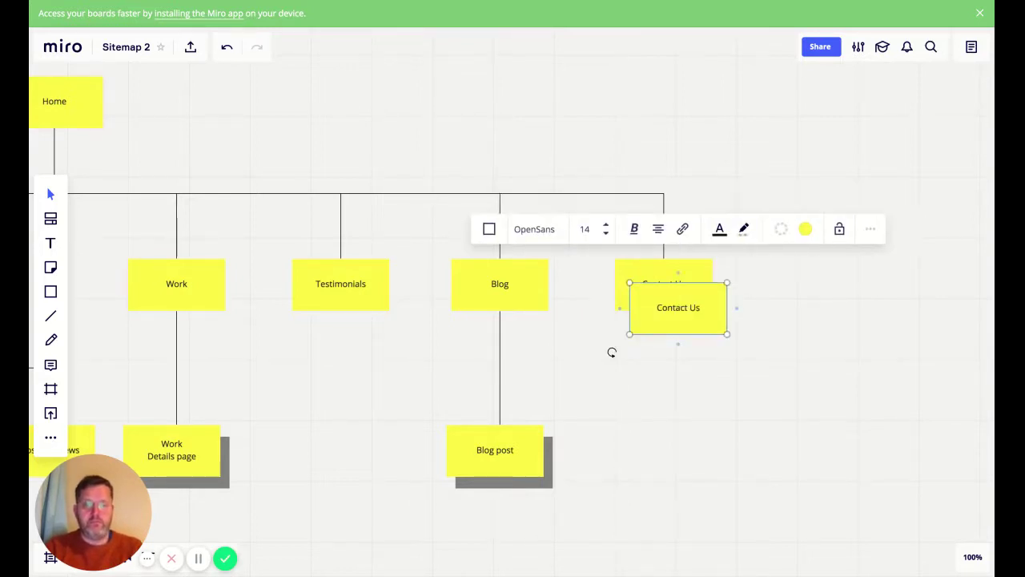
drag(679, 307, 658, 457)
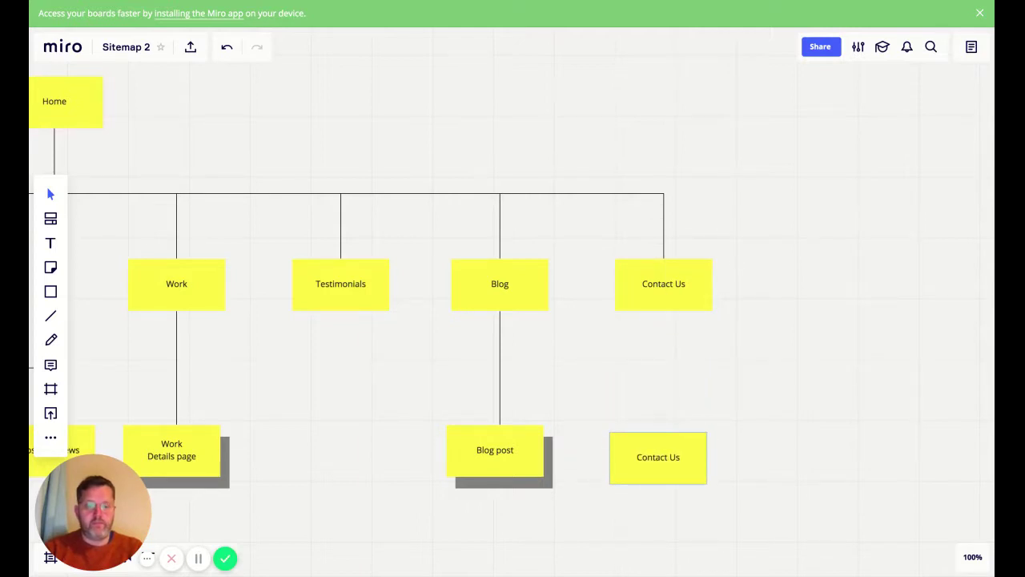
drag(657, 457, 663, 450)
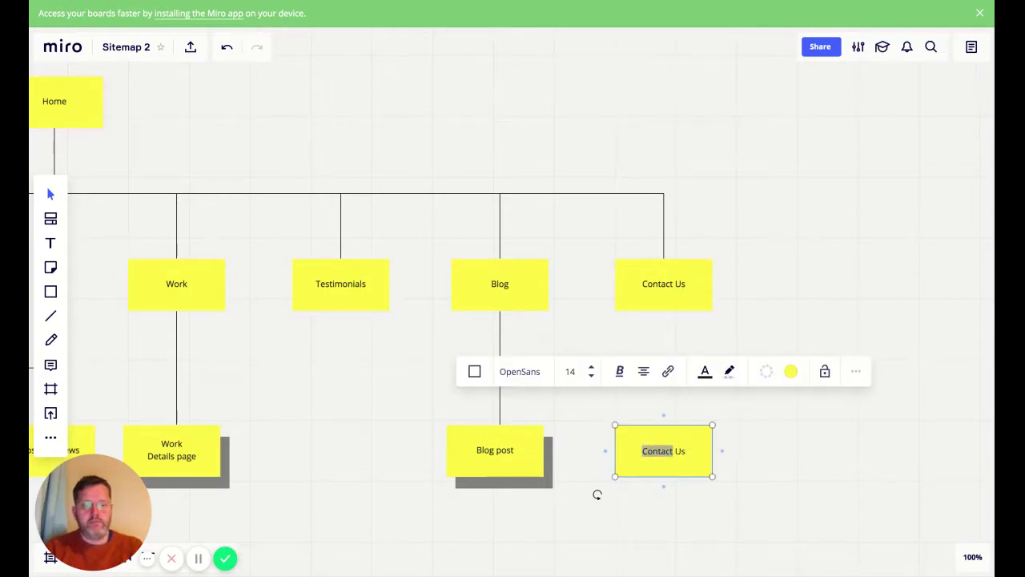
Relabel the copied box beneath Contact Us as "Thank you".
key(ctrl+a)
text(Thank you)
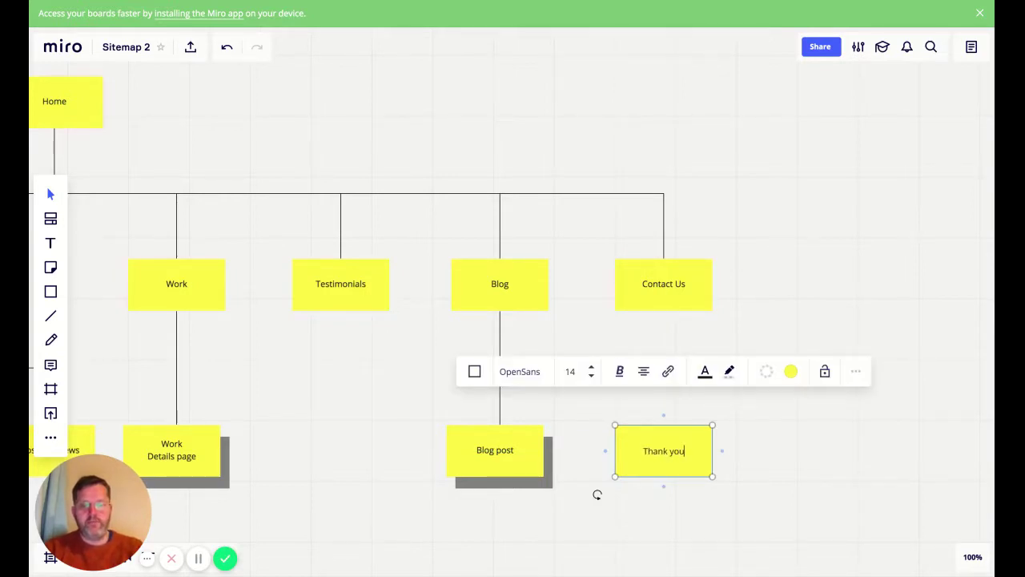
key(Escape)
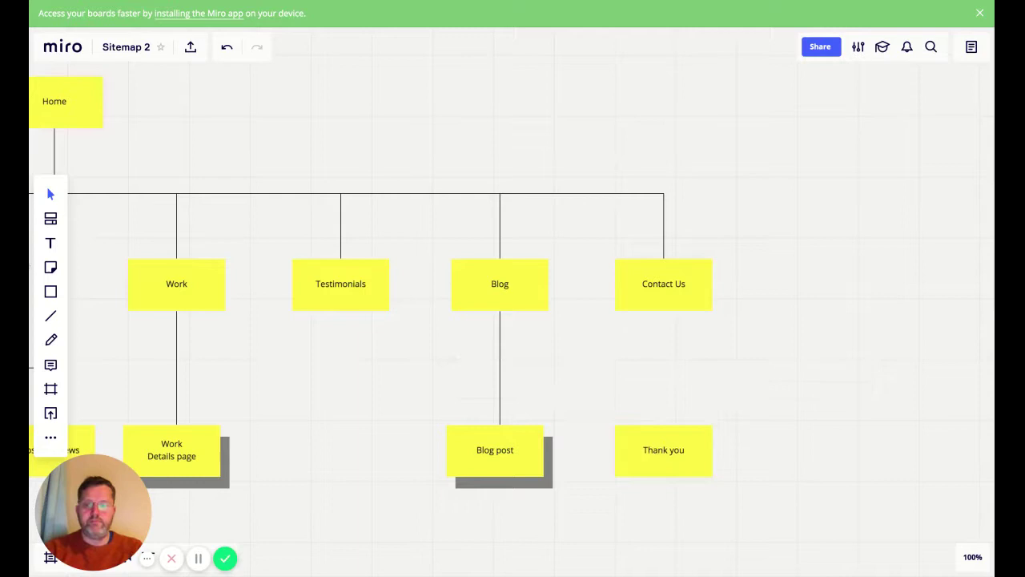
Draw a connector line from the bottom of the Contact Us box to the Thank you box.
click(51, 315)
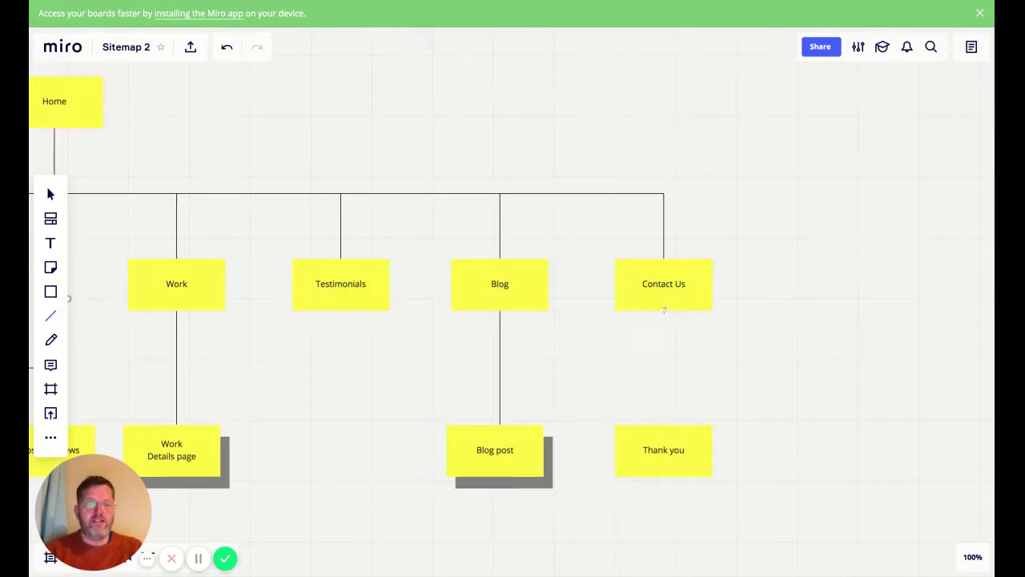
drag(663, 310, 663, 450)
click(765, 411)
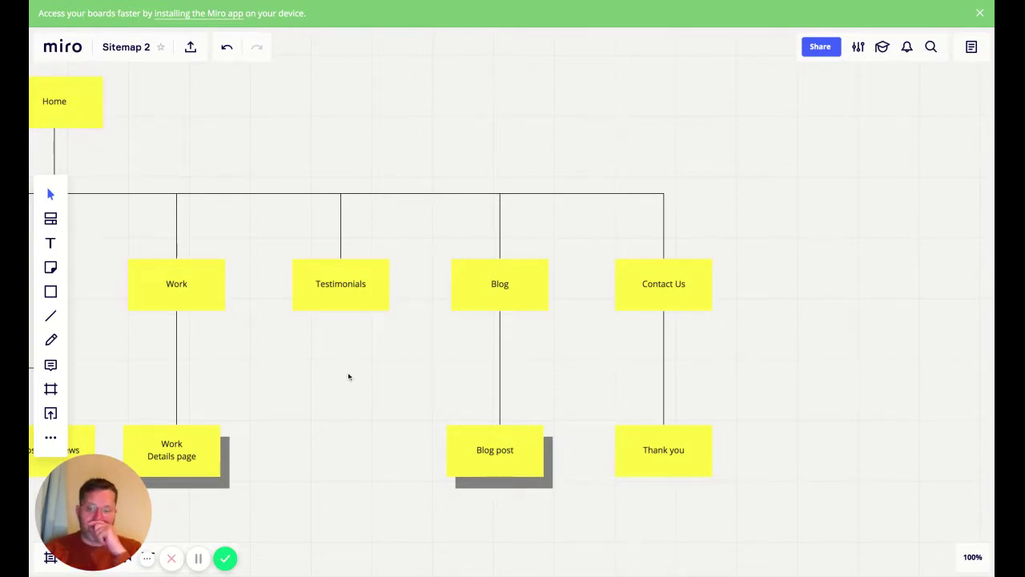
Duplicate the Contact Us box and place the copy beside the original, at the end of the second-level row.
scroll(348, 377, left, 3)
scroll(349, 377, right, 3)
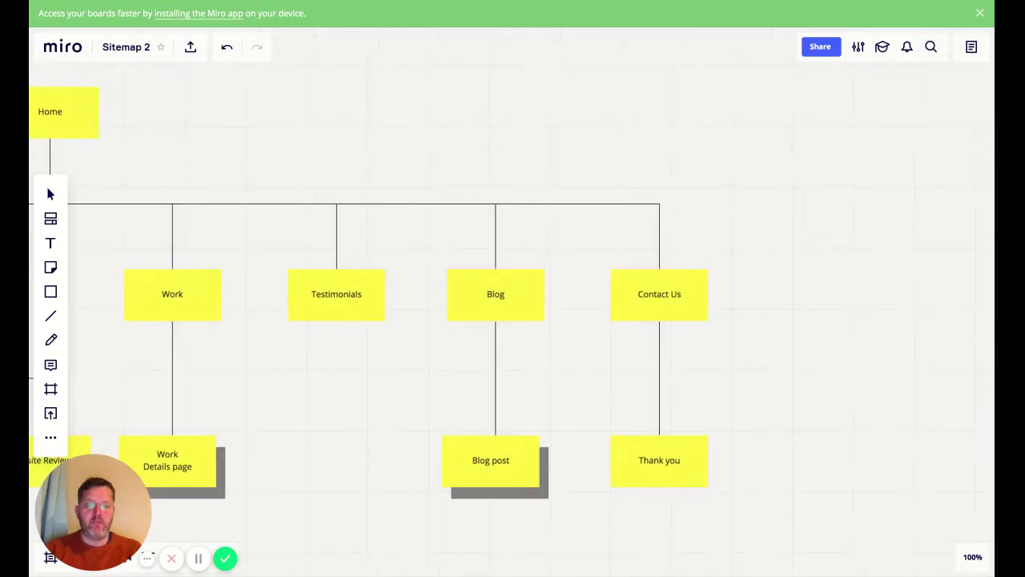
scroll(368, 320, right, 2)
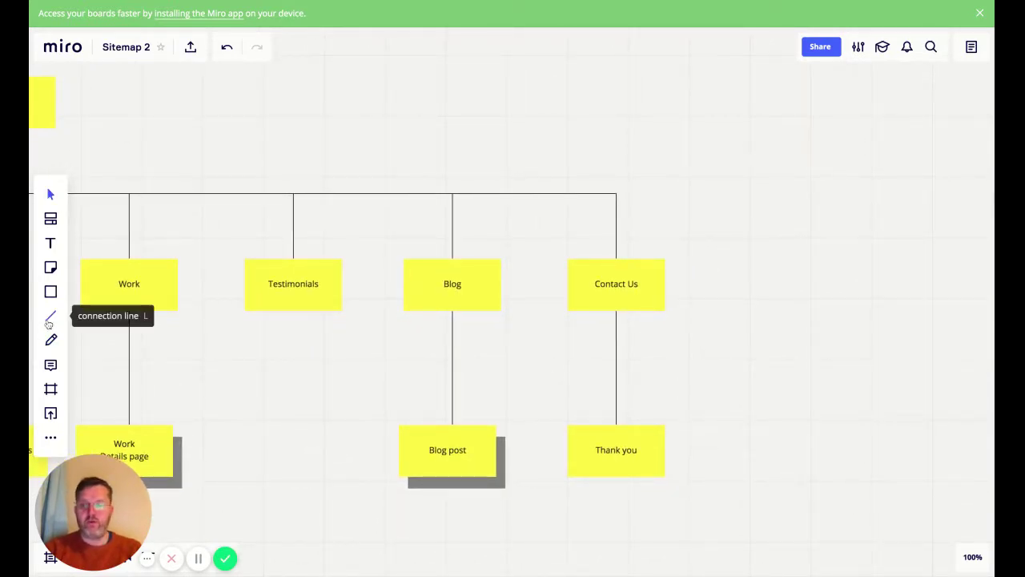
click(624, 306)
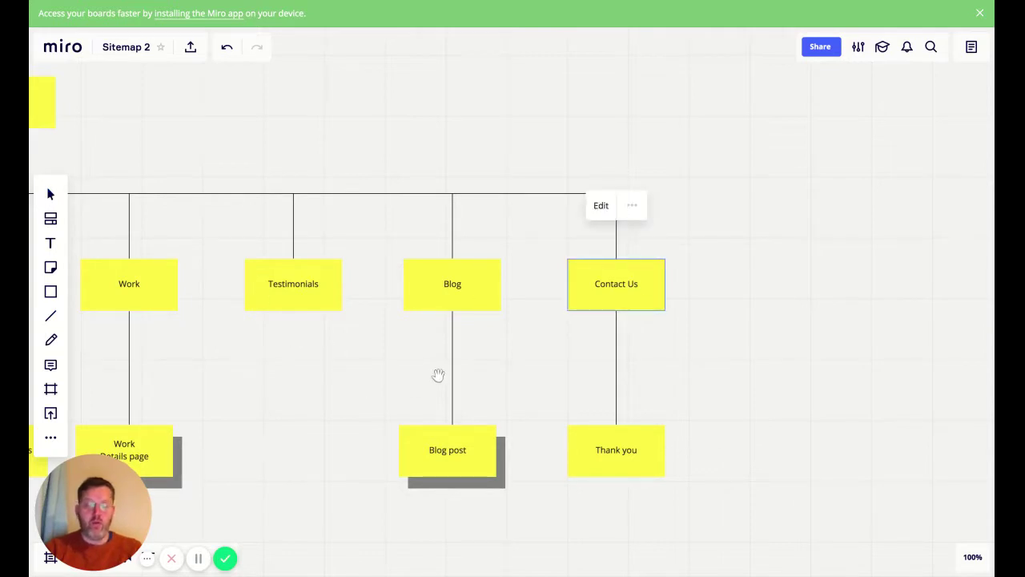
key(ctrl+d)
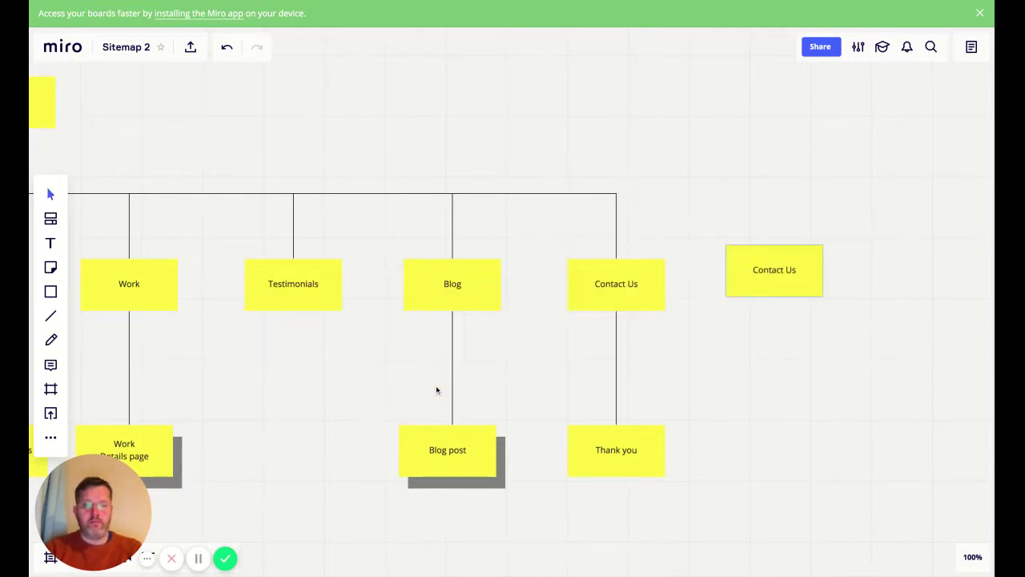
drag(773, 273, 774, 285)
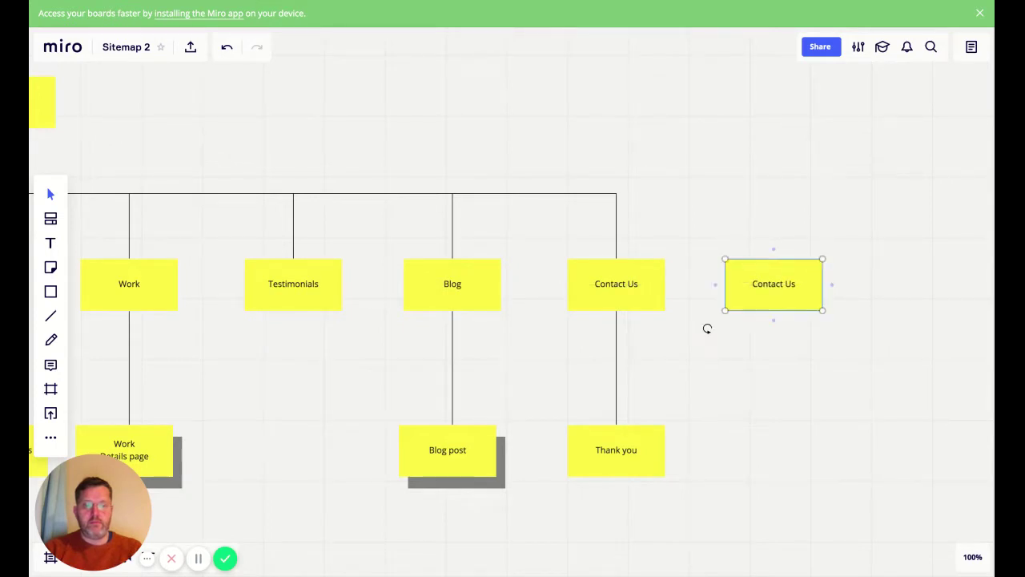
key(Return)
key(Escape)
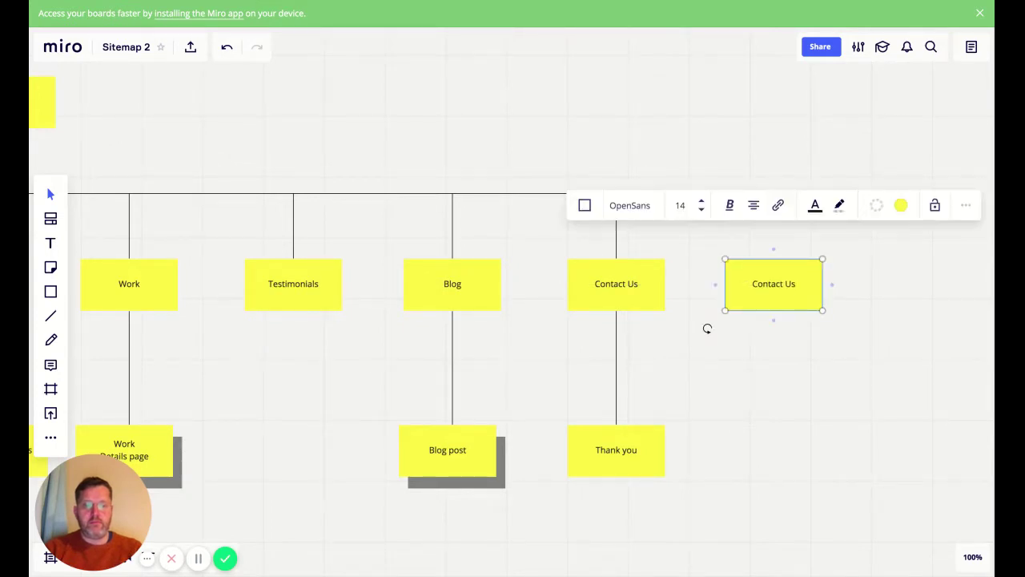
key(ctrl+a)
key(shift+1)
click(898, 383)
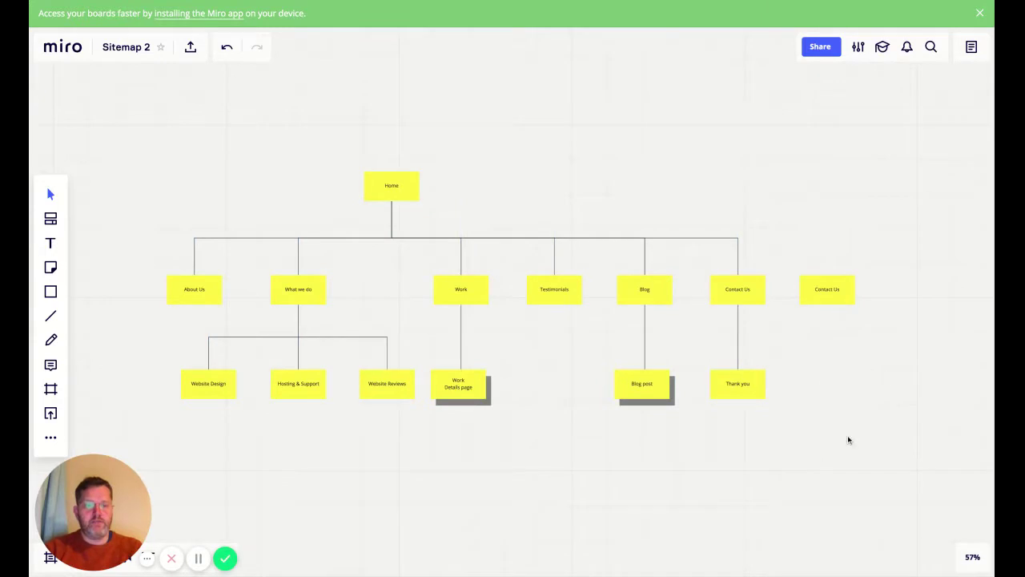
click(971, 556)
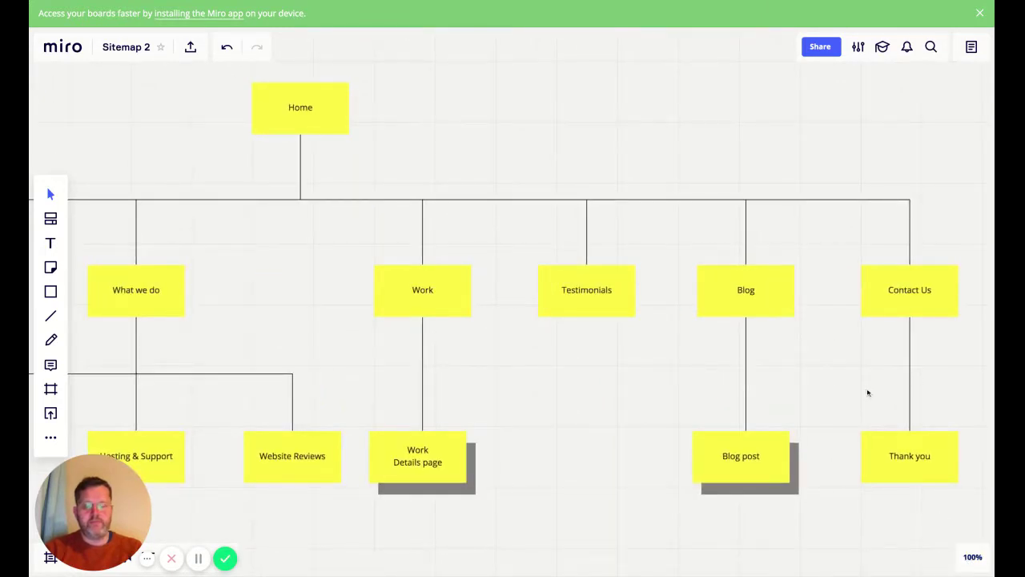
scroll(867, 391, right, 5)
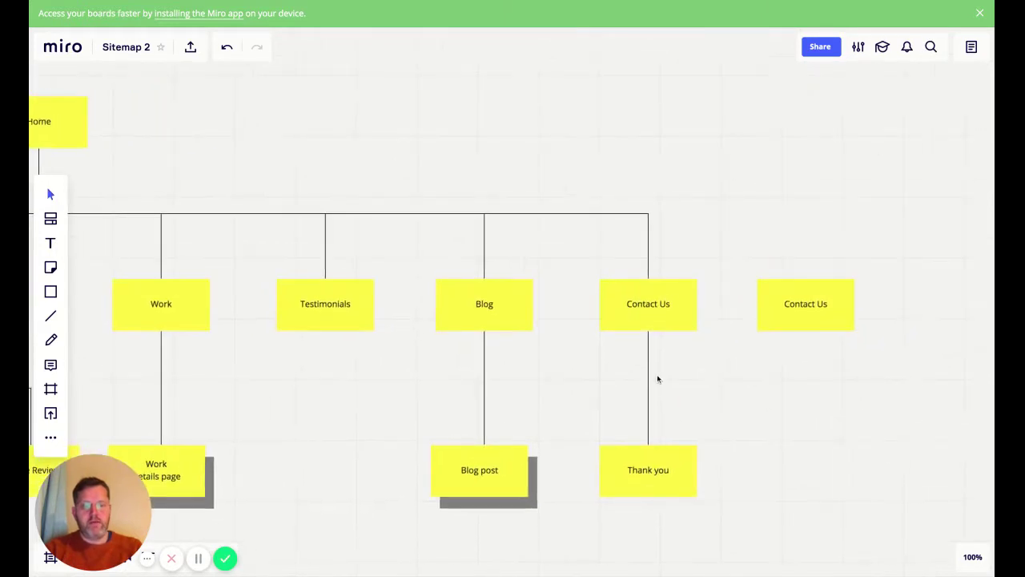
Relabel the unconnected copy of the Contact Us box as "Legals".
double_click(805, 309)
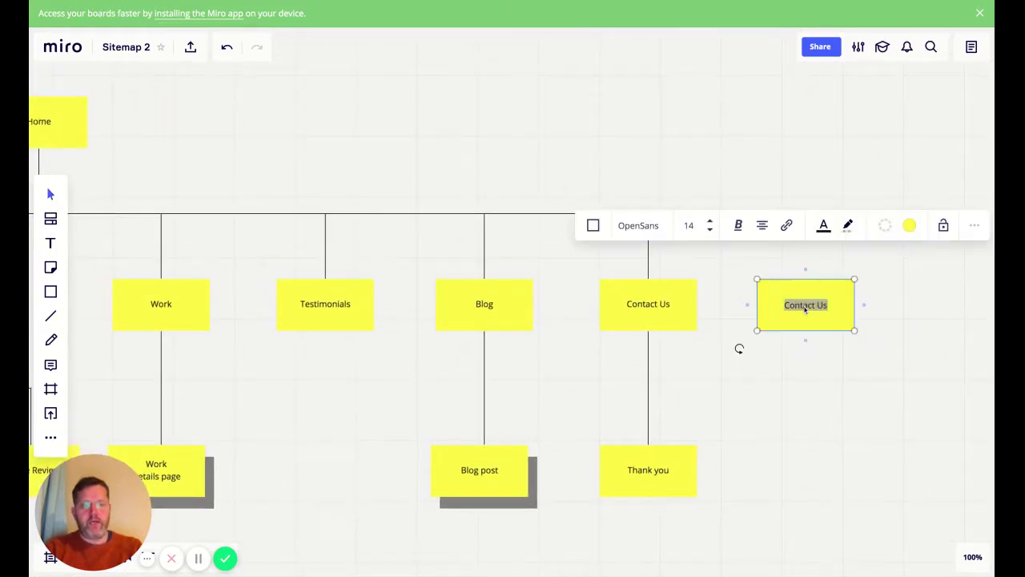
text(Leg)
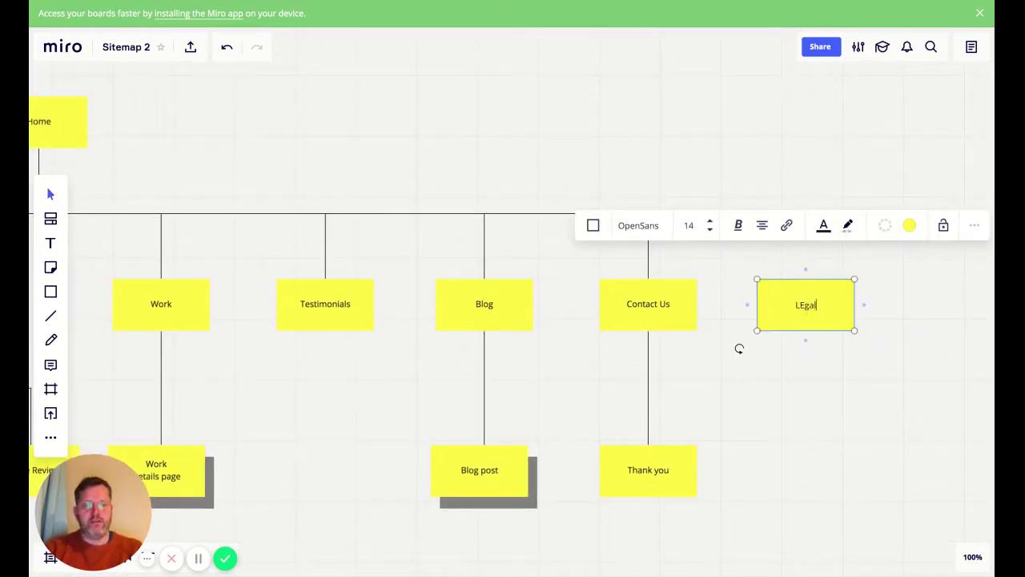
key(BackSpace)
key(BackSpace)
text(E)
key(BackSpace)
key(BackSpace)
text(Legals)
click(818, 443)
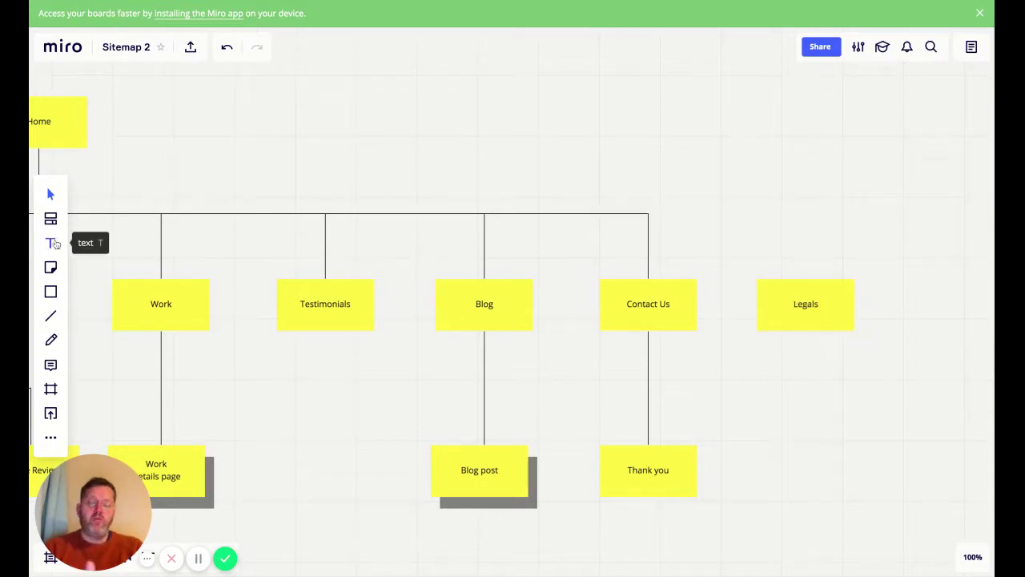
Draw a connector line from the bottom of the Home box to the Legals box.
click(50, 316)
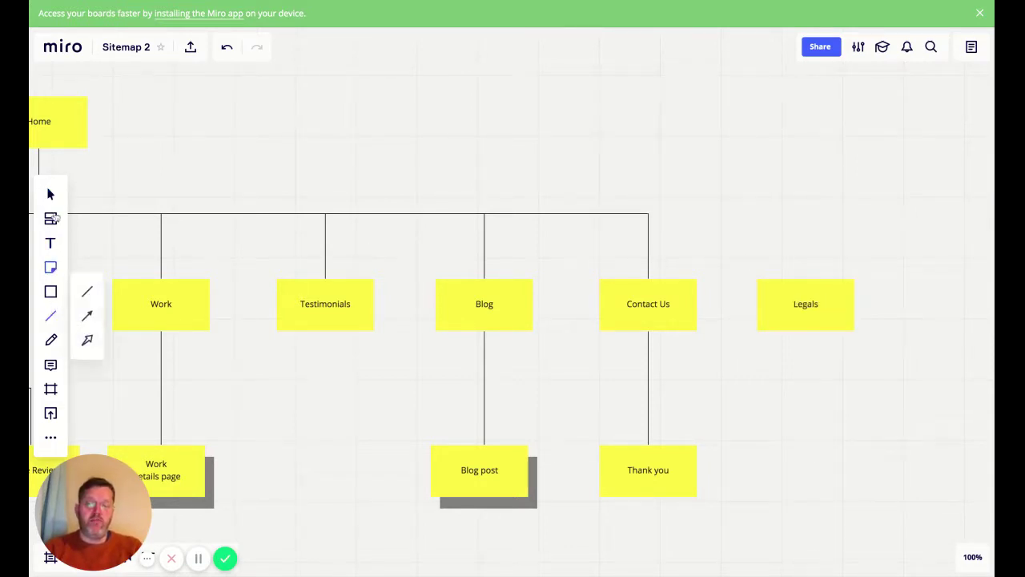
drag(39, 148, 807, 303)
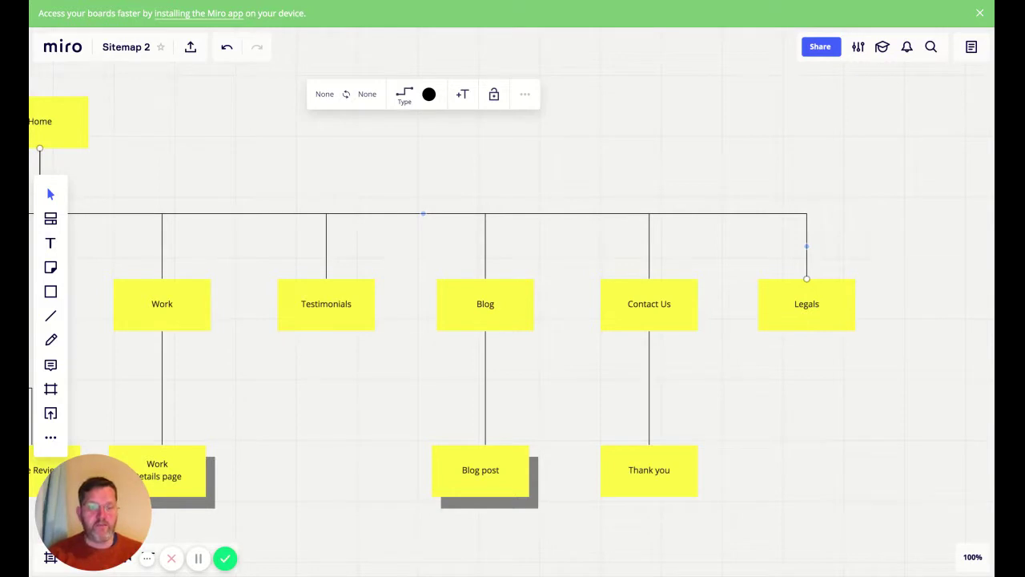
Copy the grey shadow box from Blog post to the Legals box, offset it slightly, and send it behind Legals.
click(829, 320)
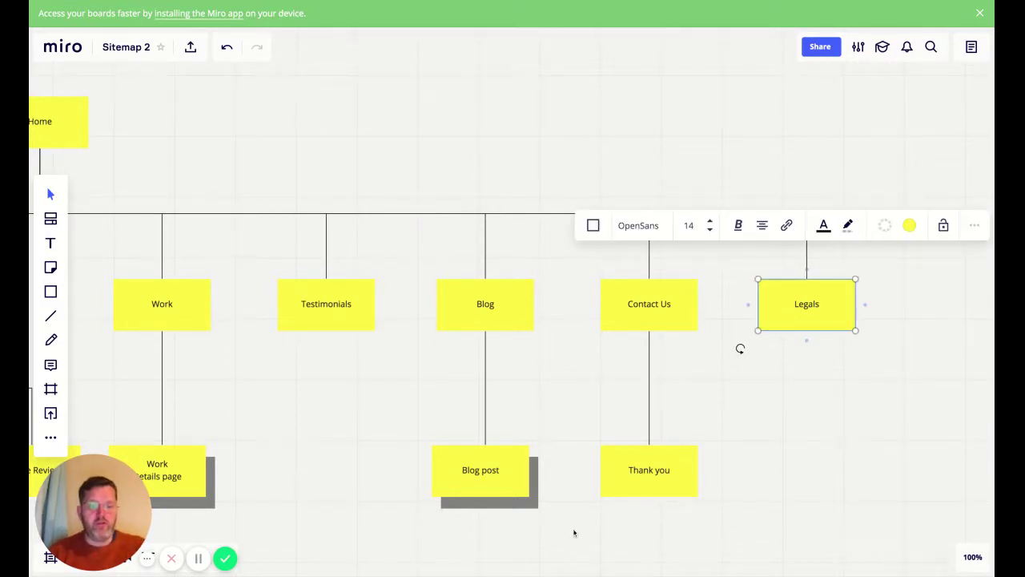
click(520, 505)
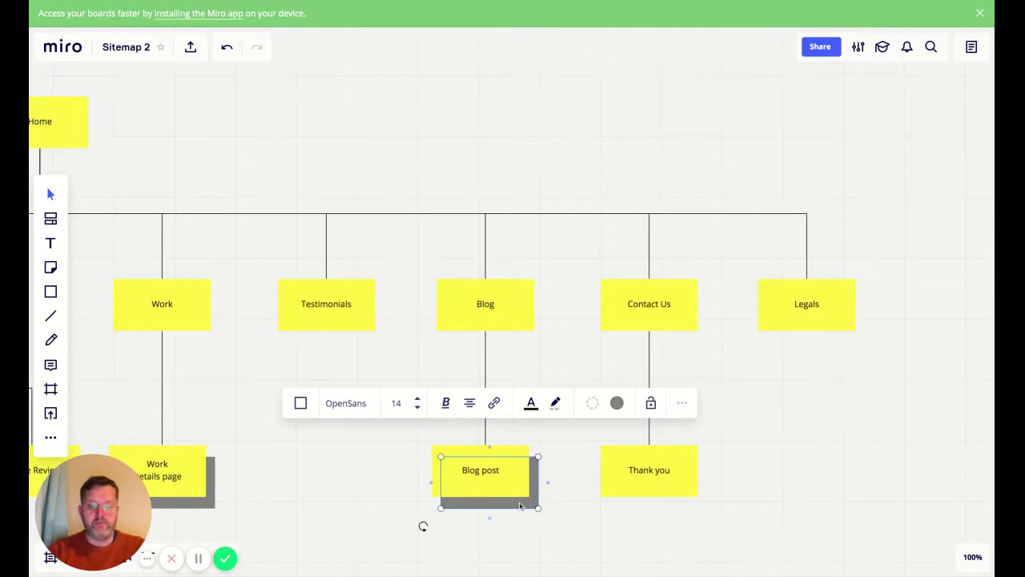
drag(520, 505, 847, 336)
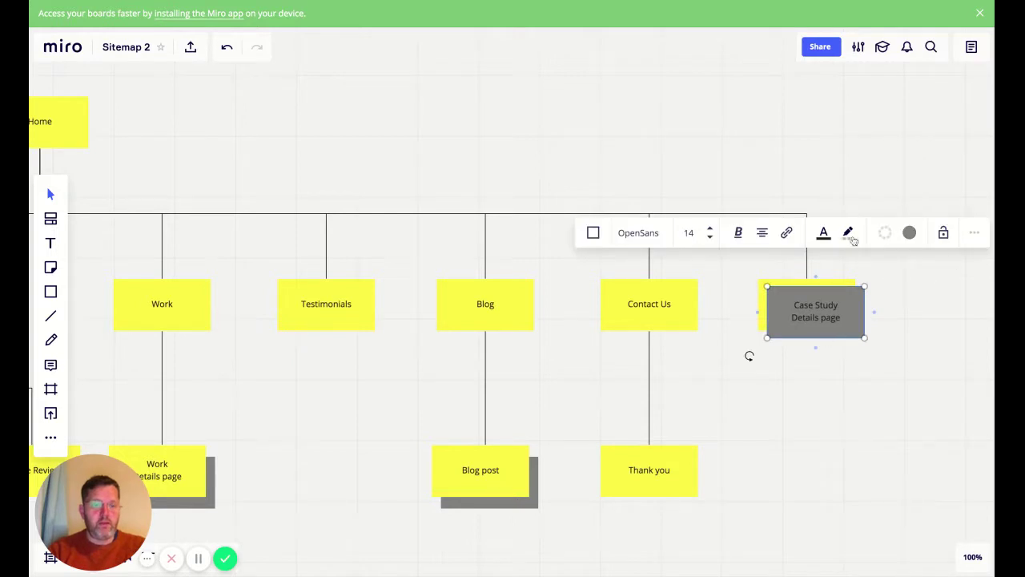
click(974, 232)
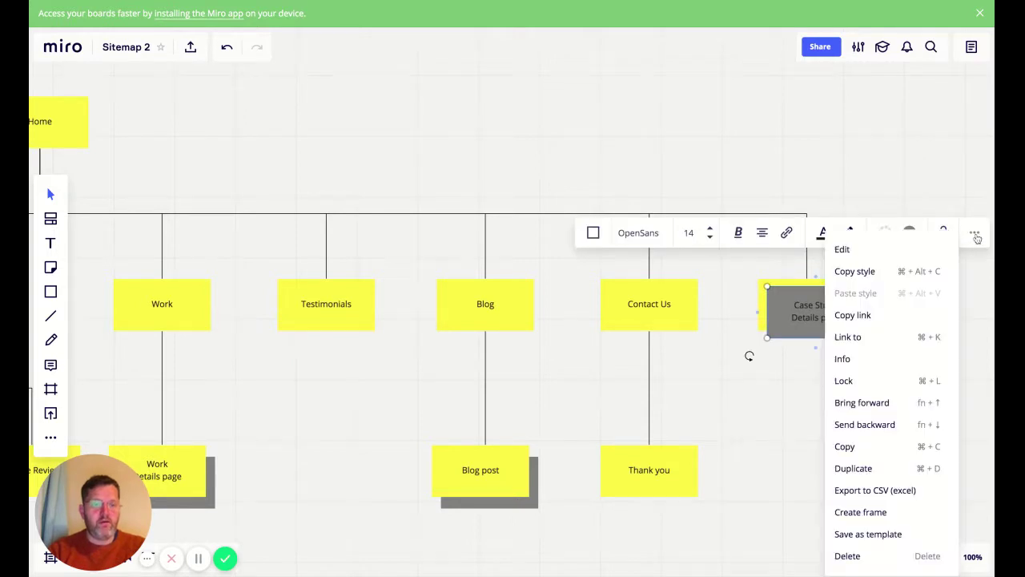
click(906, 430)
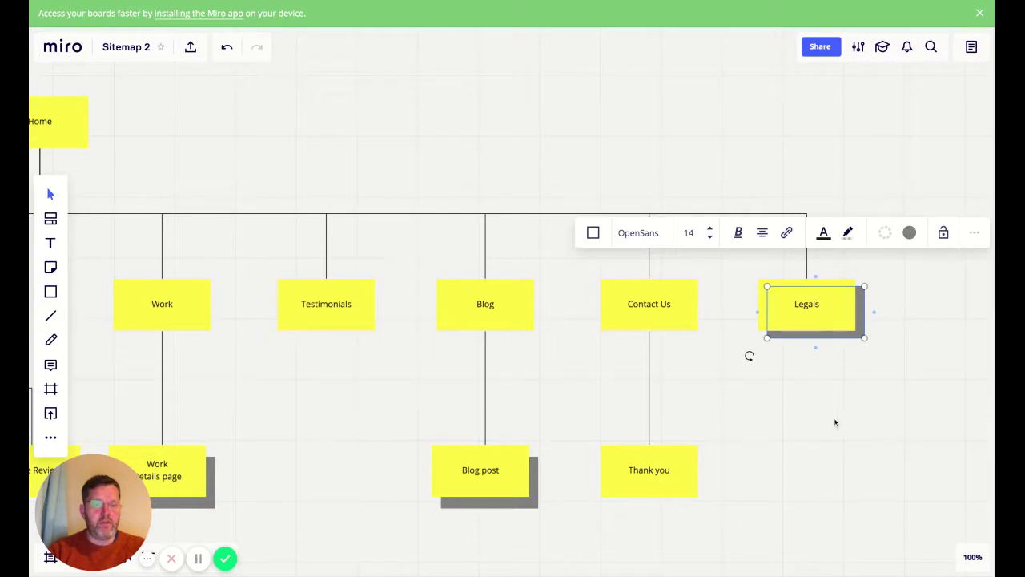
click(973, 233)
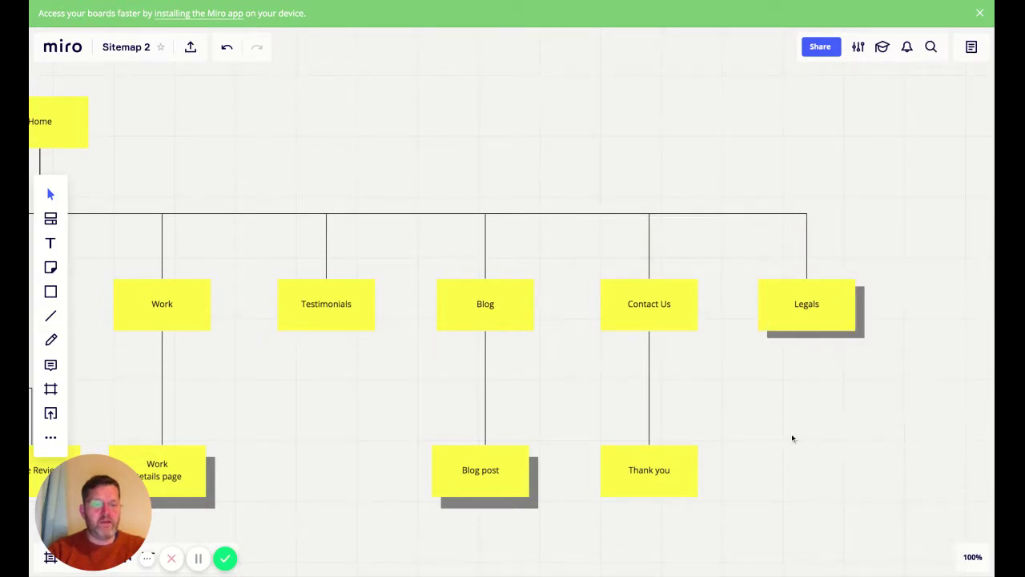
click(791, 433)
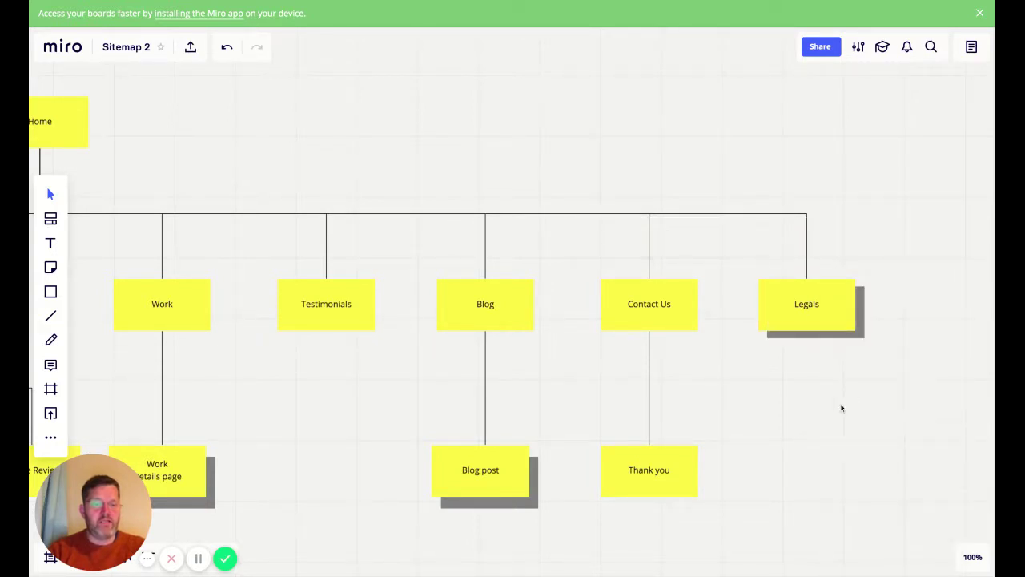
Italicise the label text of the Legals box.
click(834, 314)
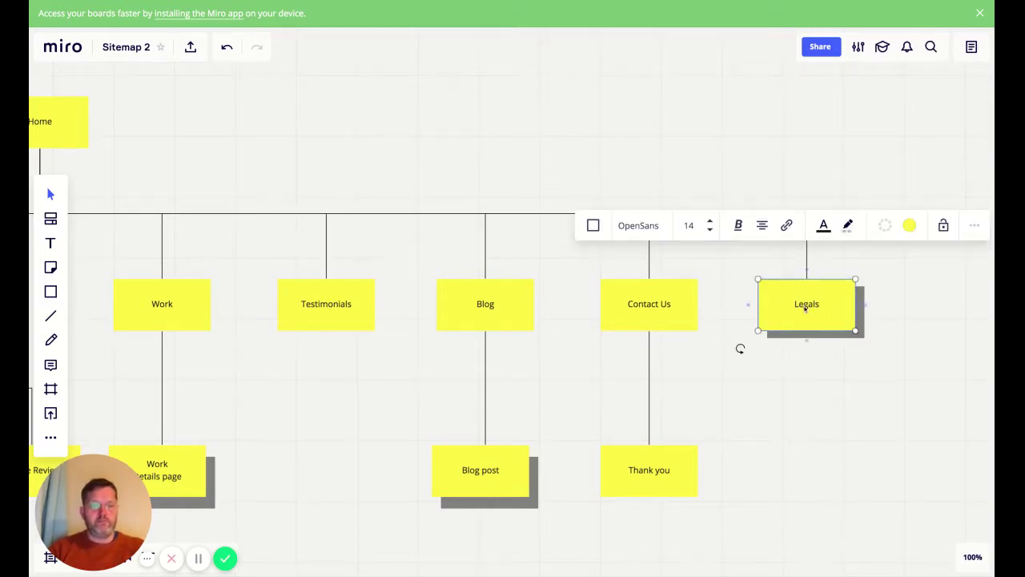
double_click(805, 305)
key(ctrl+i)
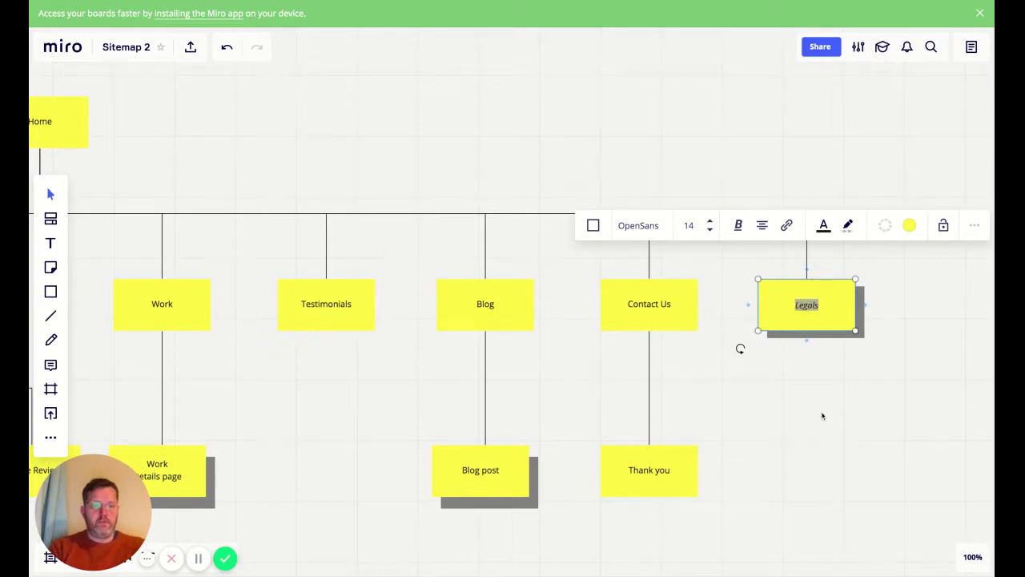
click(823, 415)
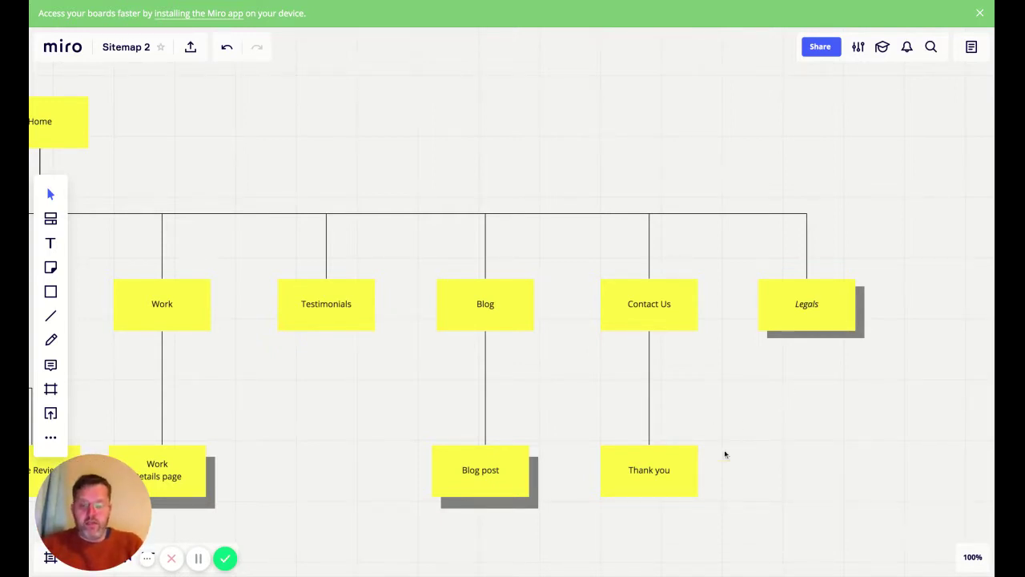
Reattach the stray connector between Home and What we do to the bottom of Home and the top of What we do.
mouse_move(969, 561)
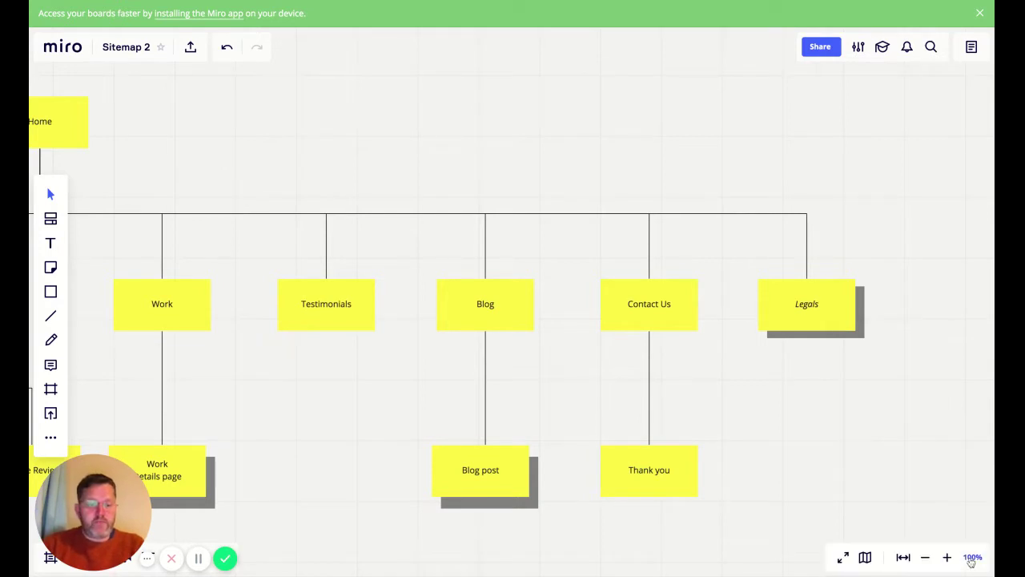
click(926, 558)
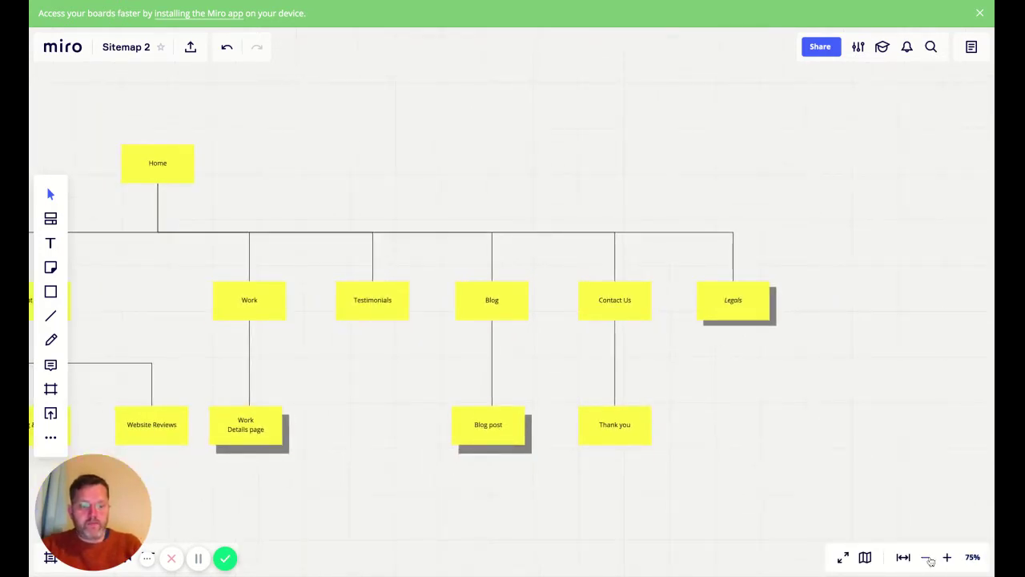
click(947, 558)
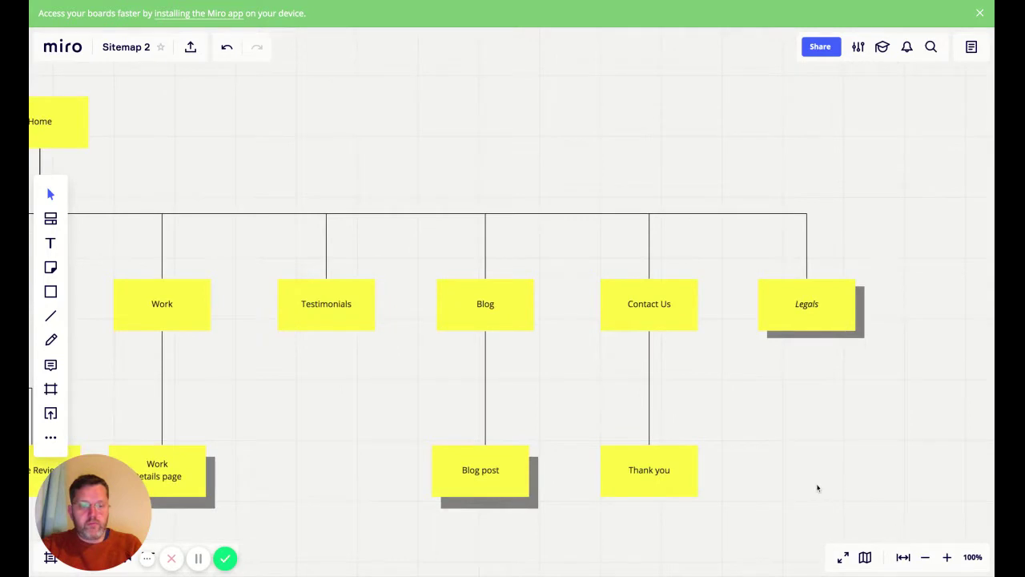
scroll(282, 437, left, 5)
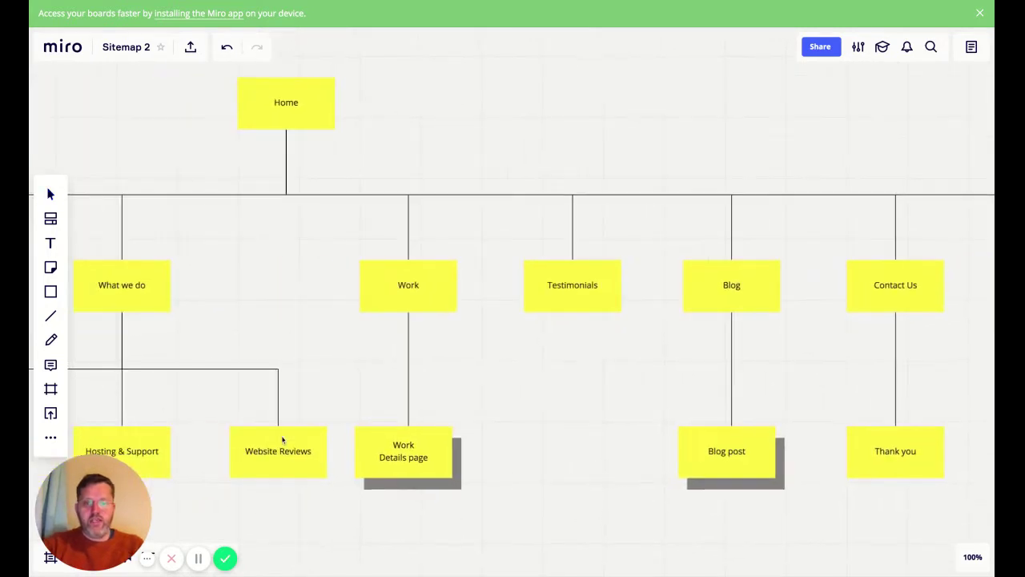
scroll(282, 439, left, 3)
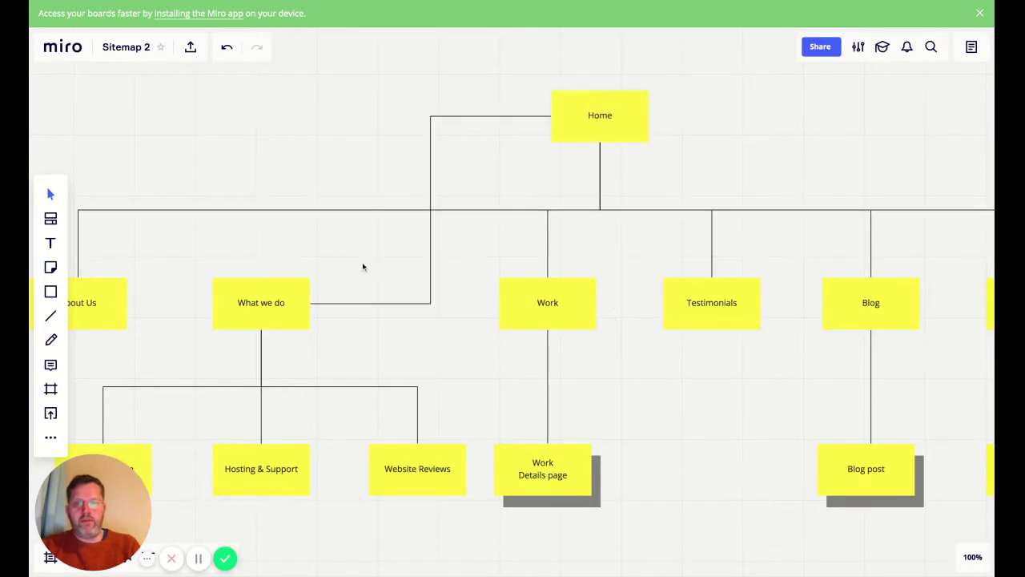
click(335, 304)
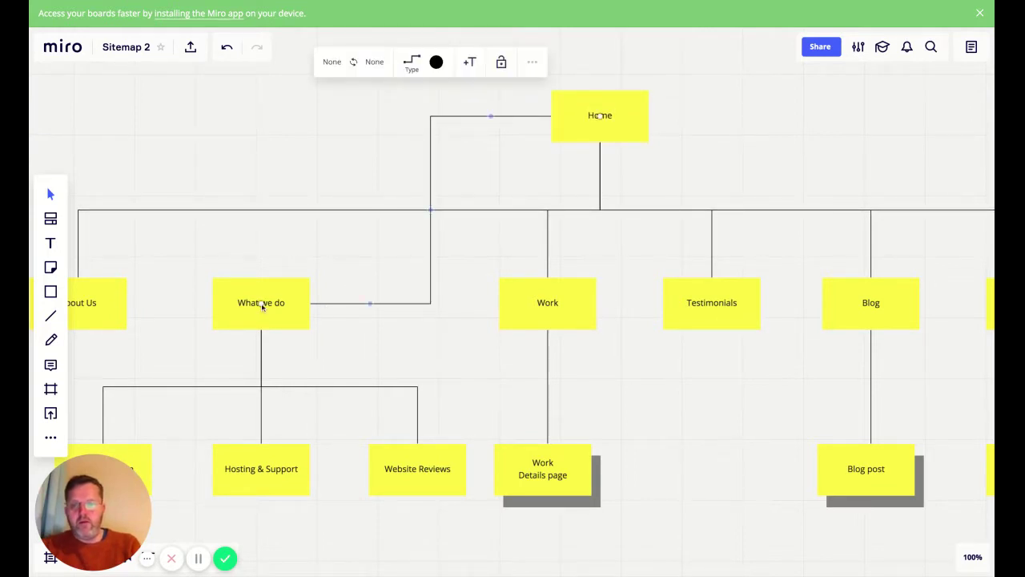
drag(262, 305, 261, 305)
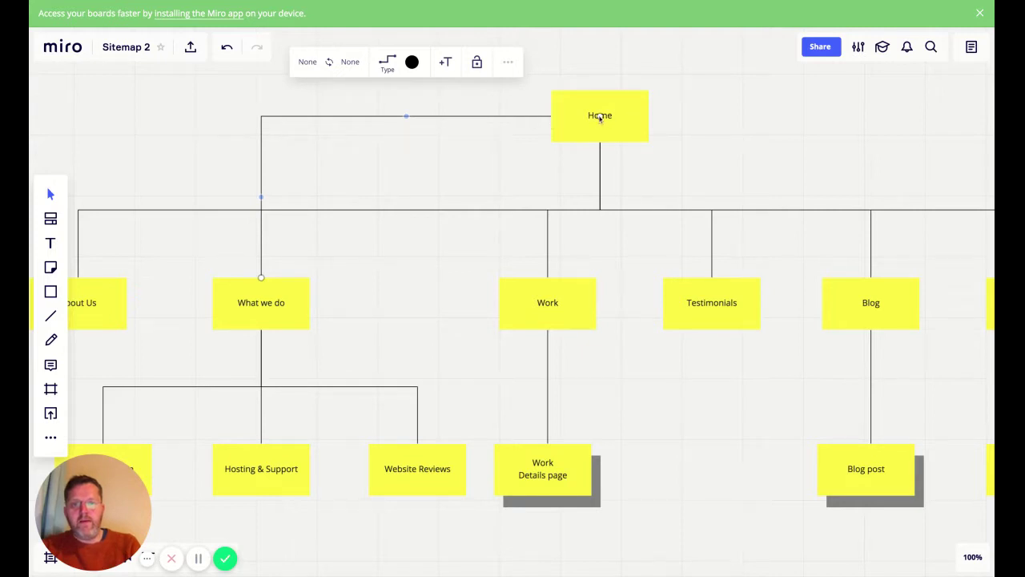
key(ctrl+z)
key(ctrl+z)
key(ctrl+z)
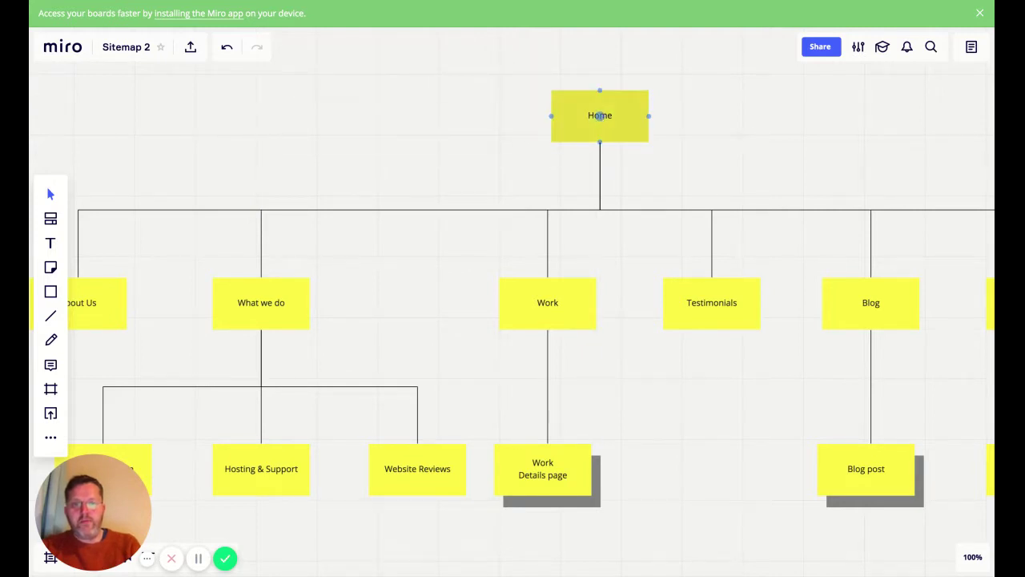
click(681, 168)
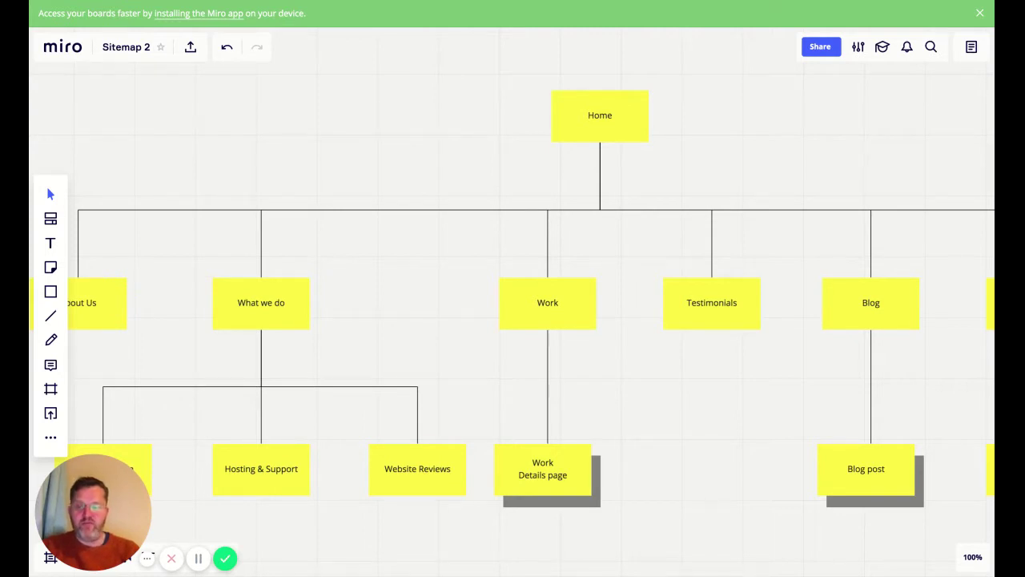
Add the text label "version: 1.0" and place it just above the connector line near the About Us branch.
click(51, 243)
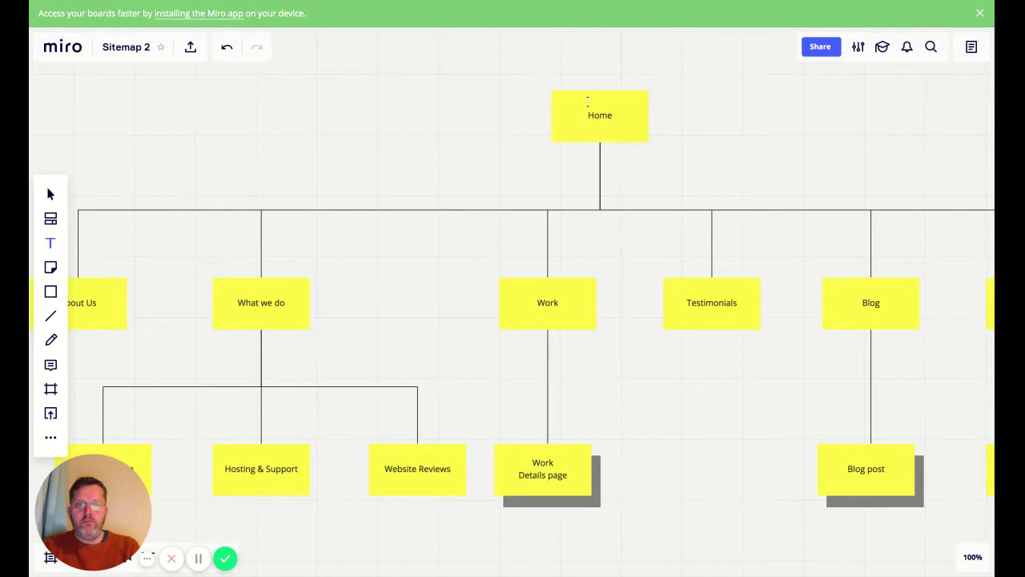
click(205, 118)
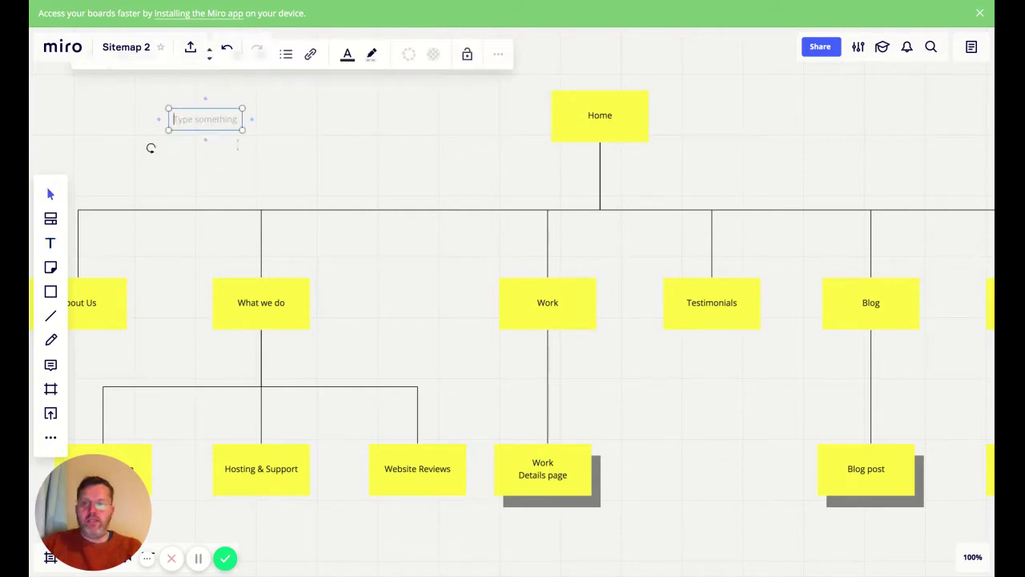
text(version)
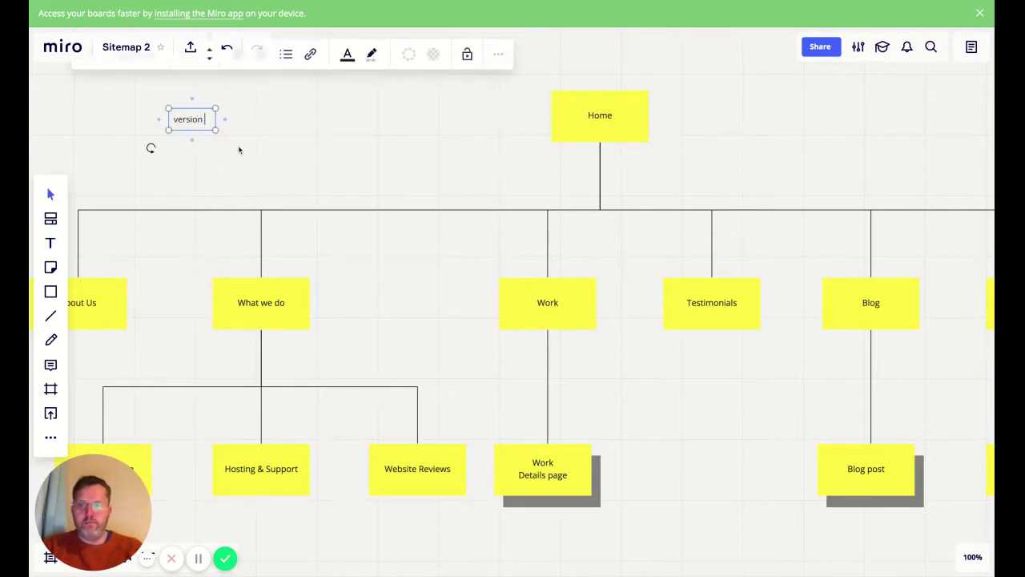
key(BackSpace)
text(: 1.0)
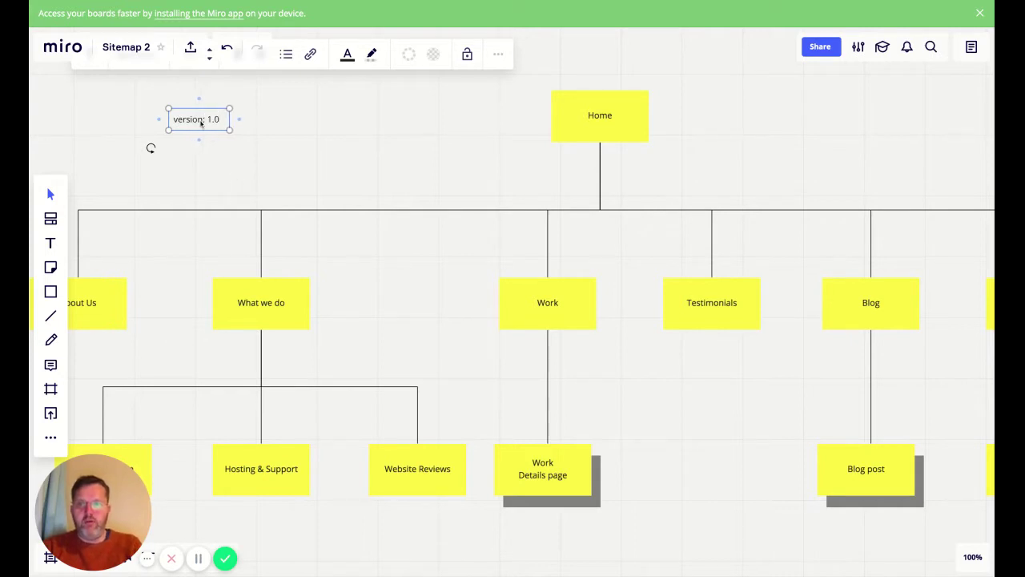
drag(200, 124, 113, 174)
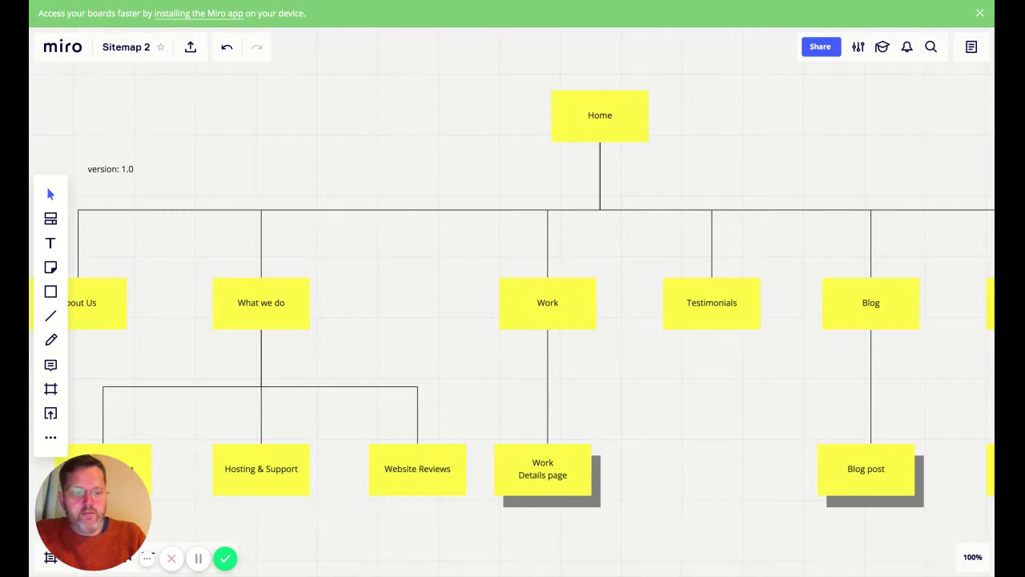
Shift the Home box sideways so it sits centrally above the second-level row.
click(924, 558)
click(925, 558)
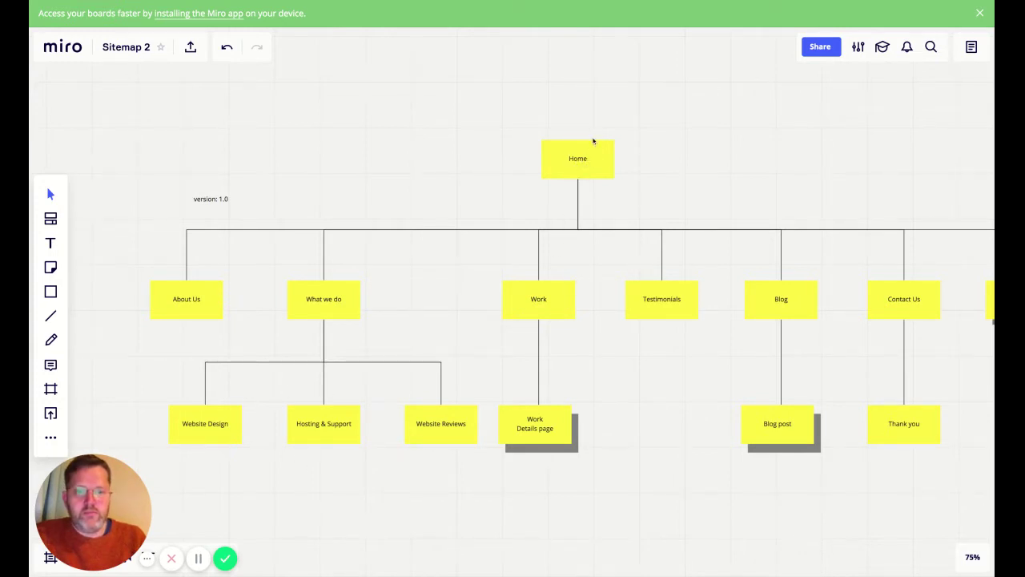
drag(595, 146, 593, 148)
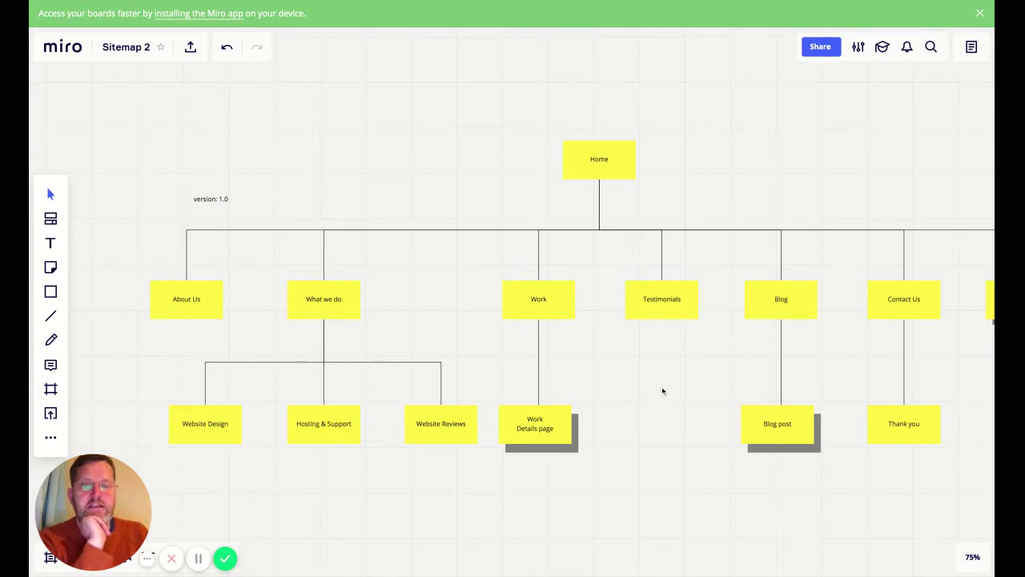
Examine the whole sitemap layout from the About Us branch across to the Legals box.
scroll(695, 398, right, 3)
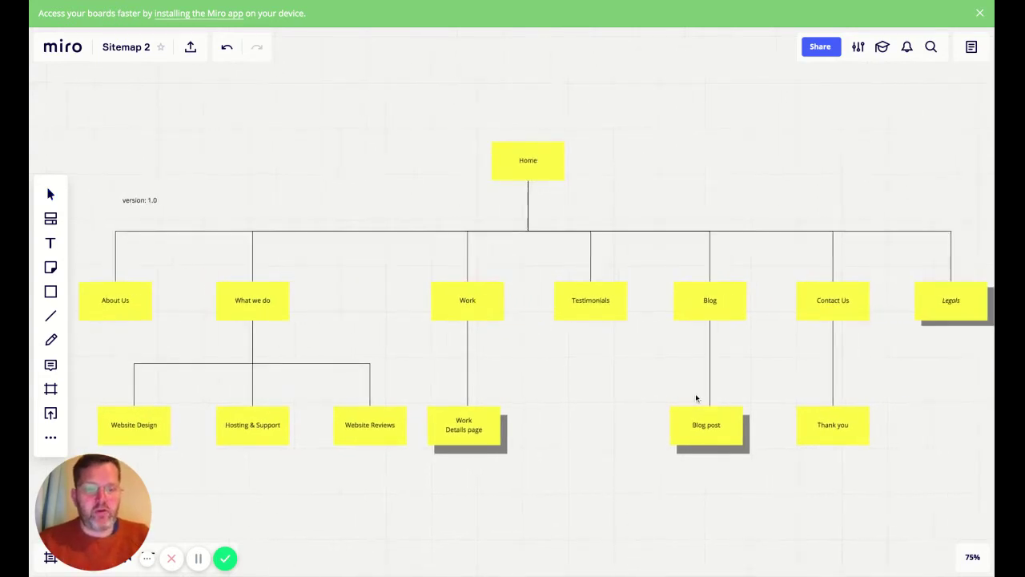
scroll(695, 398, right, 1)
scroll(695, 398, left, 4)
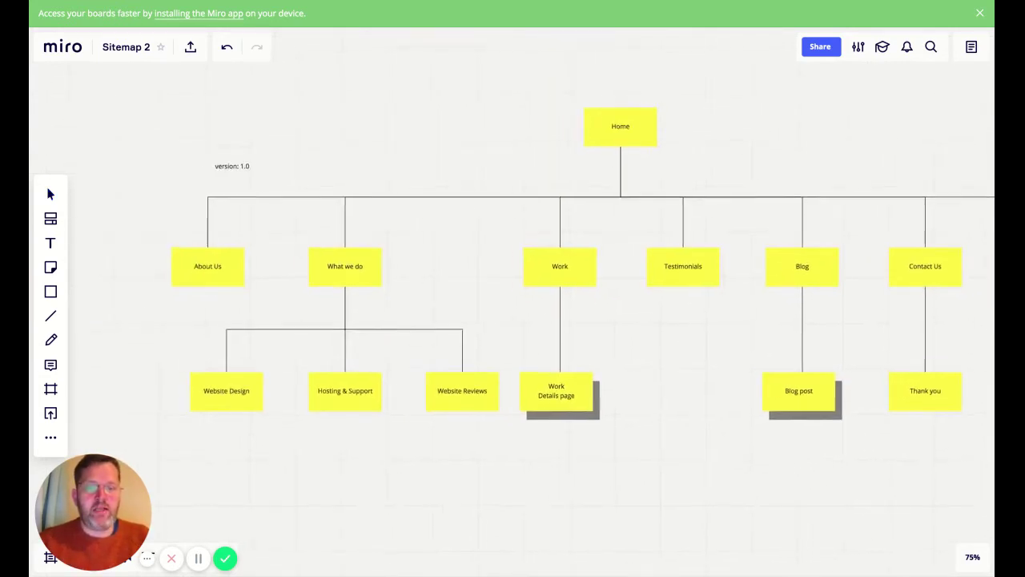
scroll(566, 263, right, 2)
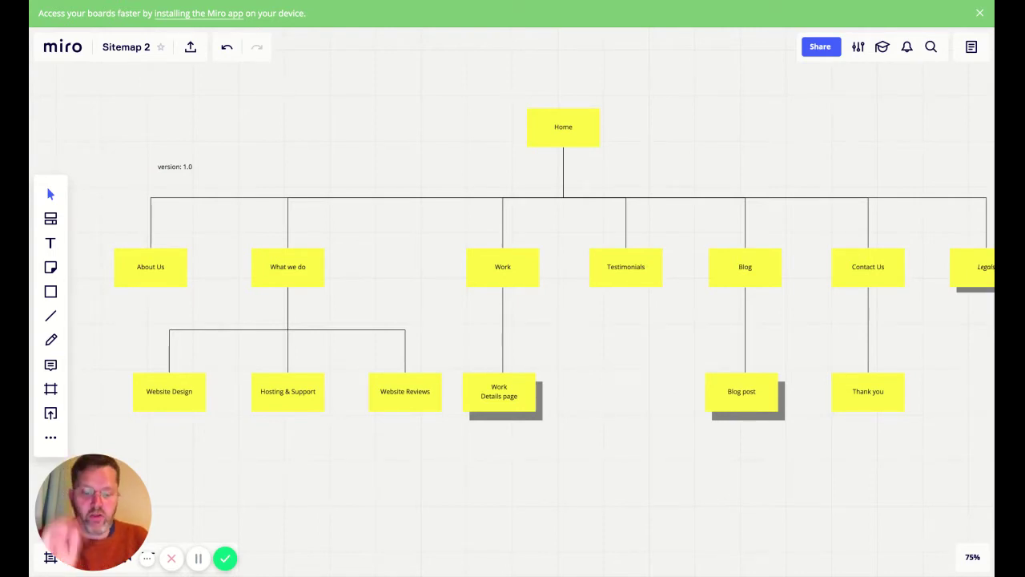
scroll(661, 366, right, 3)
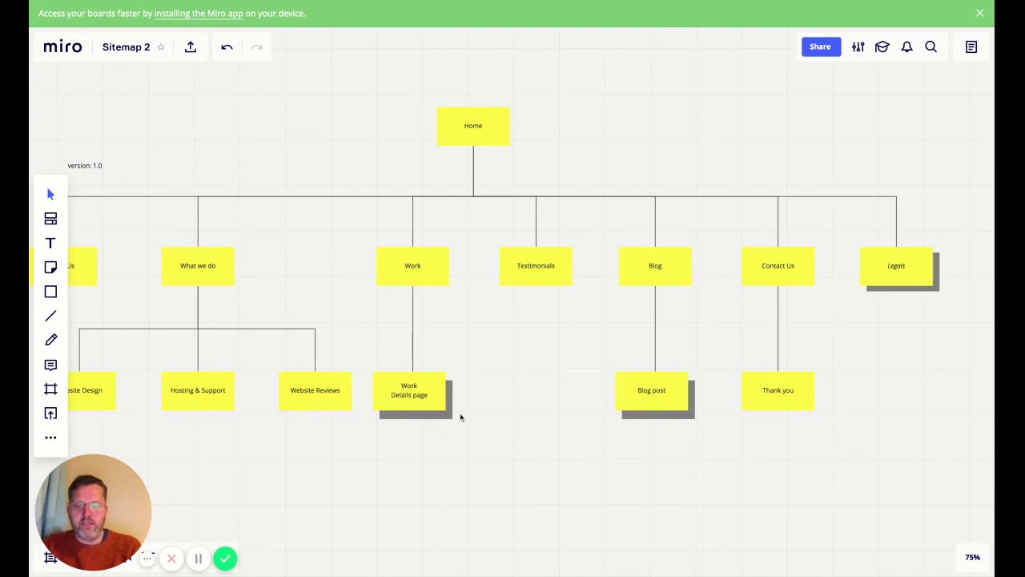
scroll(459, 413, left, 5)
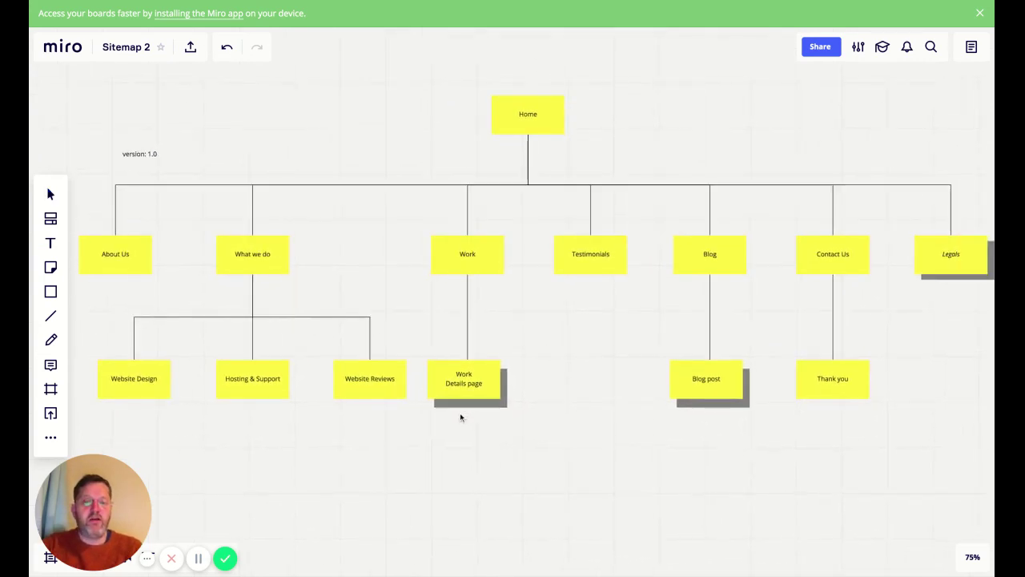
scroll(460, 416, up, 1)
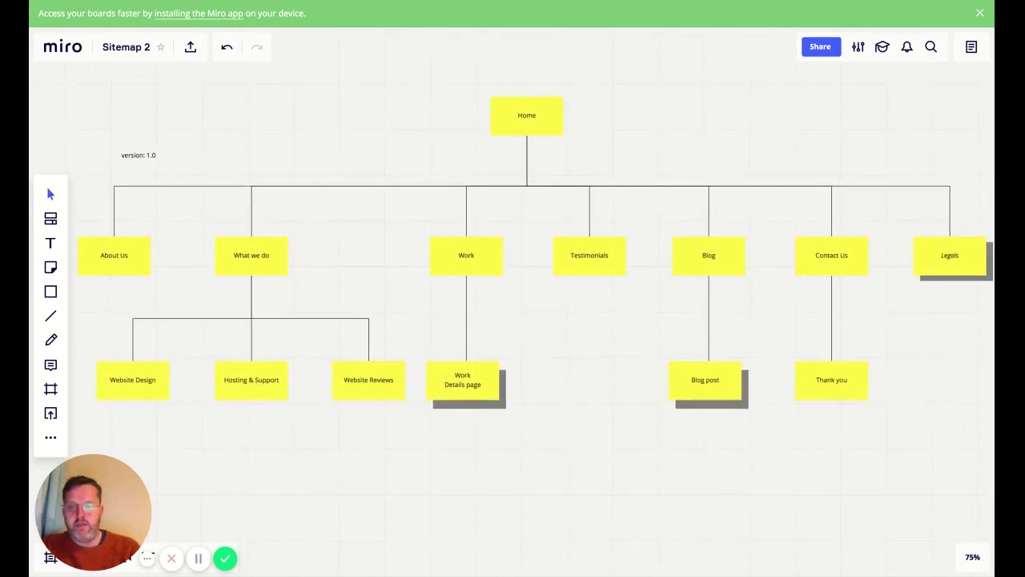